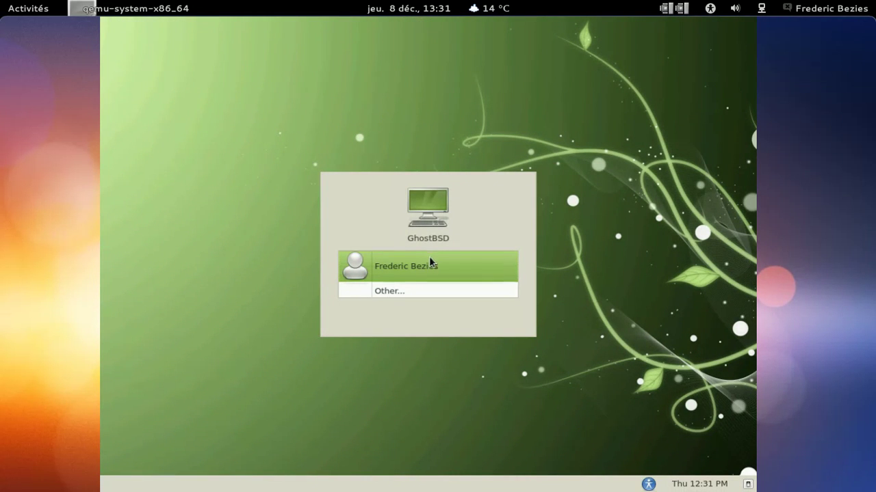
Step: Select the listed user account on the GDM login screen to reveal its password field
left_click(429, 259)
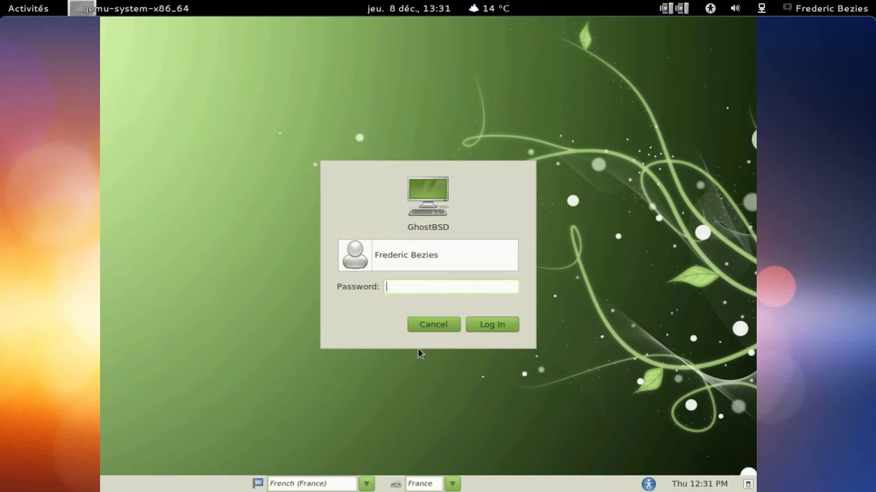
Step: Check the keyboard and language dropdowns, then log in with the account password
left_click(451, 485)
left_click(452, 485)
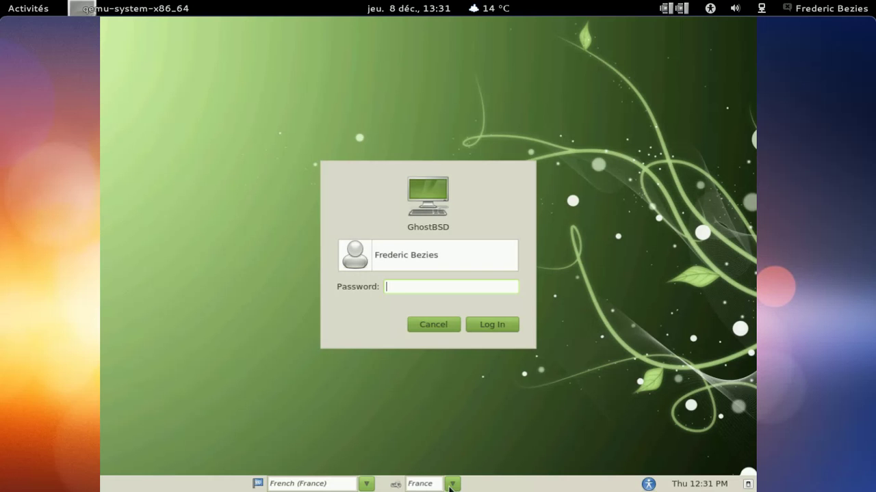
left_click(368, 485)
left_click(368, 485)
type("********")
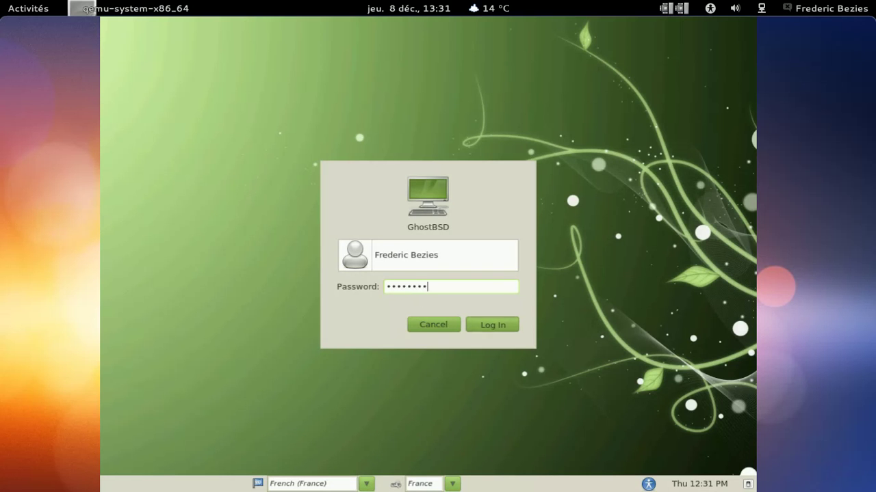
key("Return")
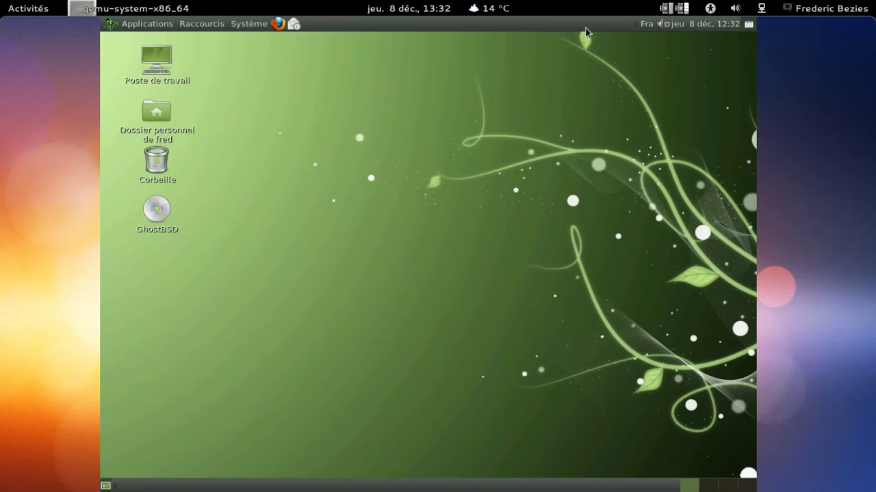
Step: Raise the panel volume slider to maximum
left_click(670, 25)
left_click_drag(666, 111, 667, 48)
left_click(647, 26)
Step: Remove the USA layout in Keyboard Preferences, leaving France as the only layout
left_click(647, 25)
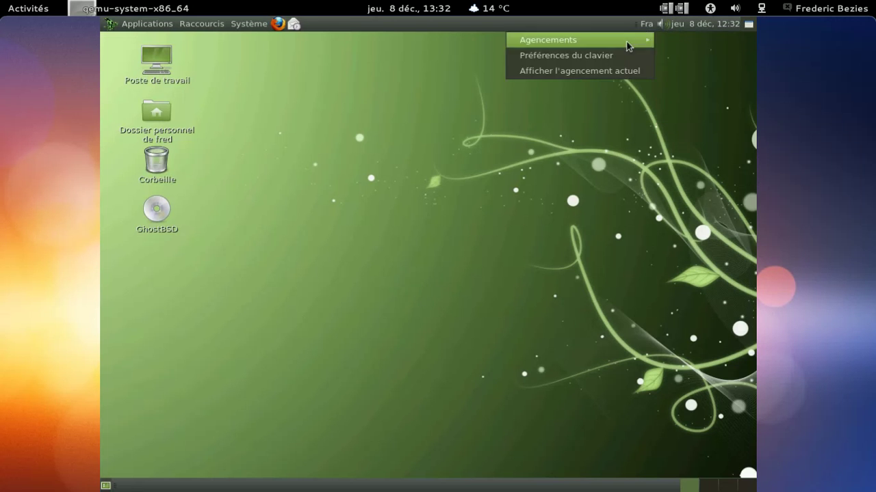
left_click(623, 70)
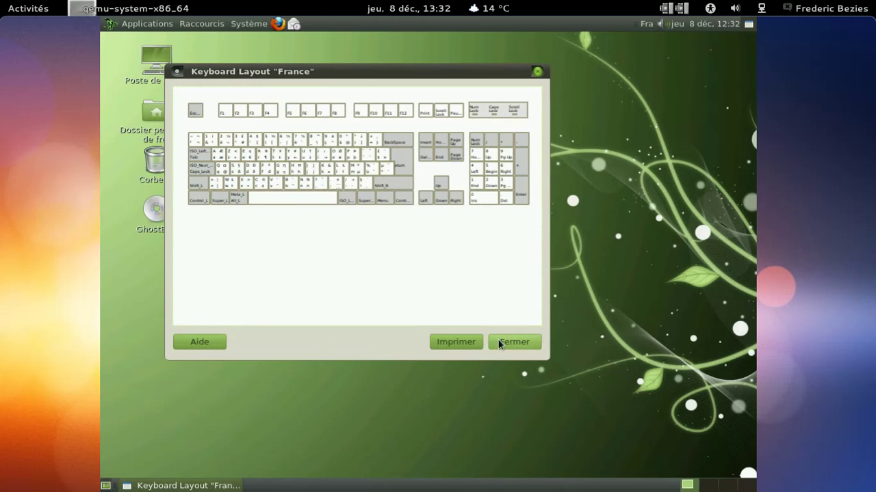
left_click(500, 342)
left_click(646, 27)
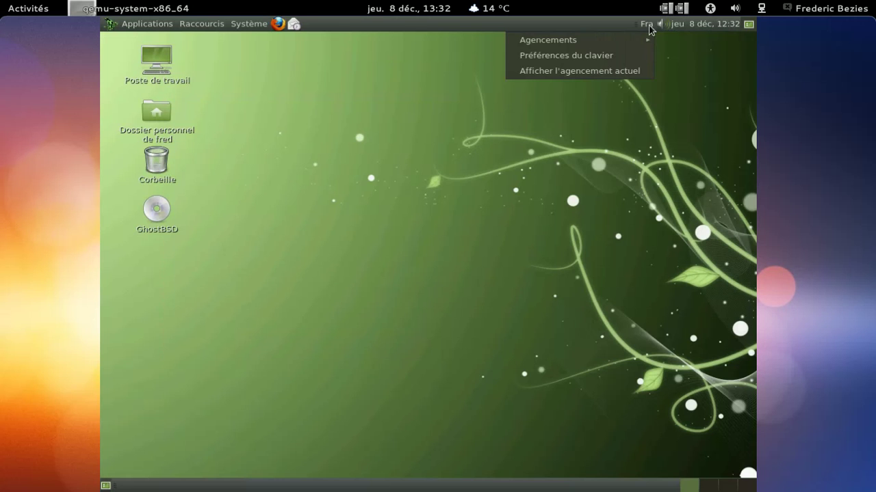
left_click(619, 54)
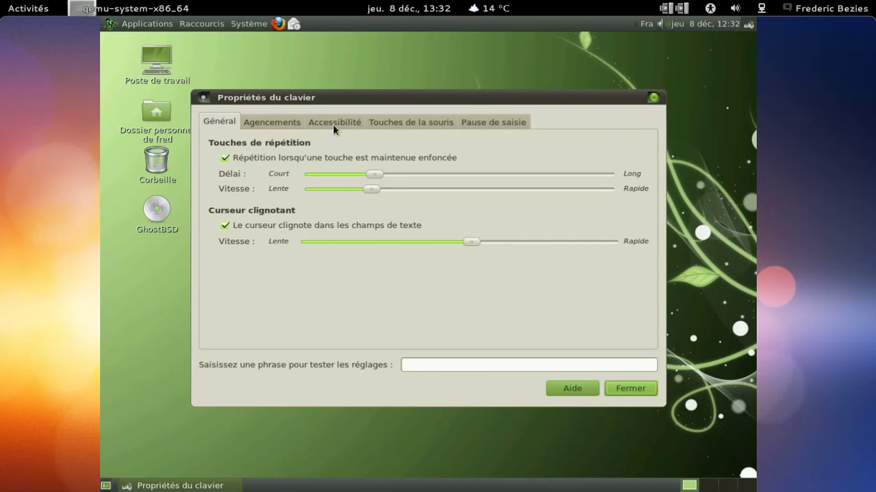
left_click(294, 122)
left_click(305, 160)
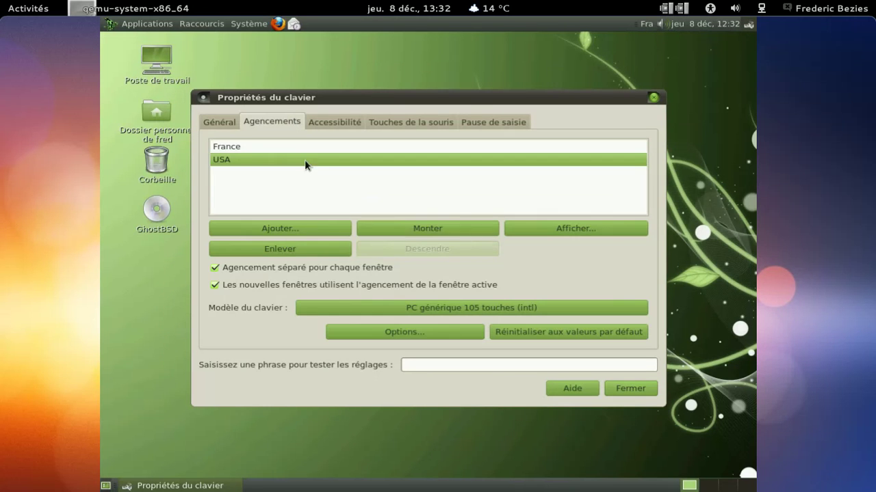
left_click(323, 253)
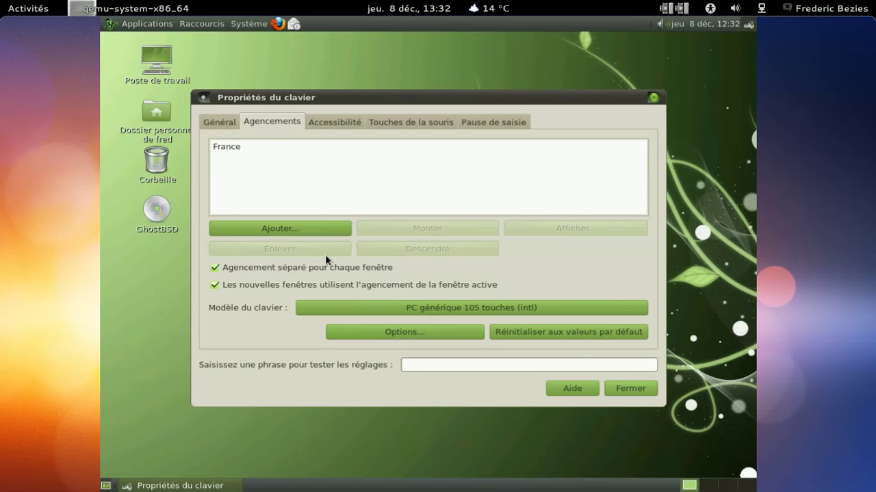
left_click(633, 389)
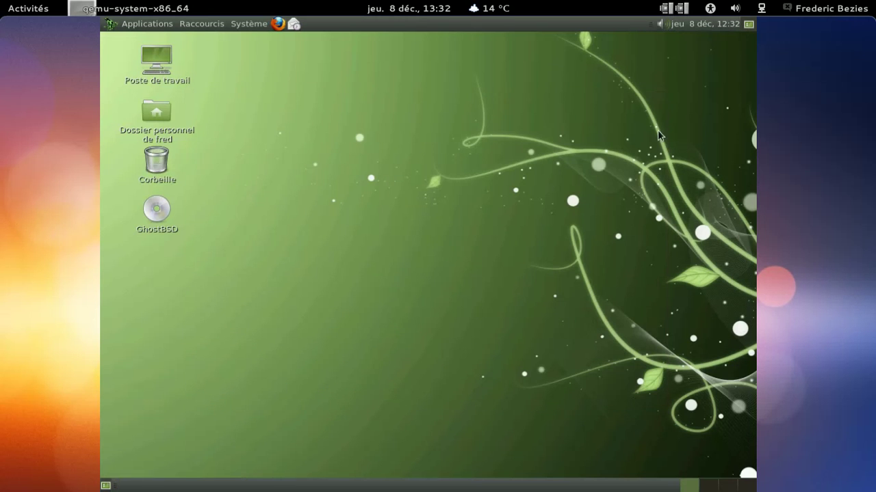
Step: Add Bordeaux, France as a clock location through the calendar's Emplacements editor
left_click(714, 26)
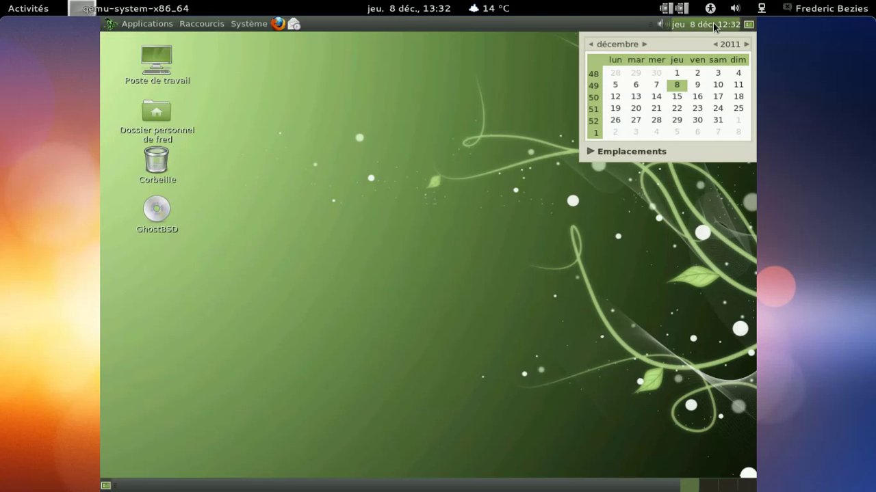
left_click(604, 154)
left_click(727, 155)
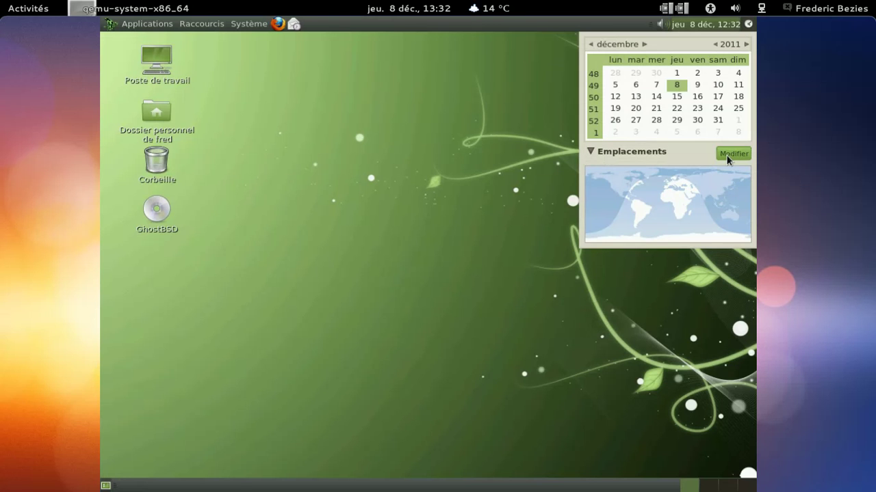
left_click(517, 235)
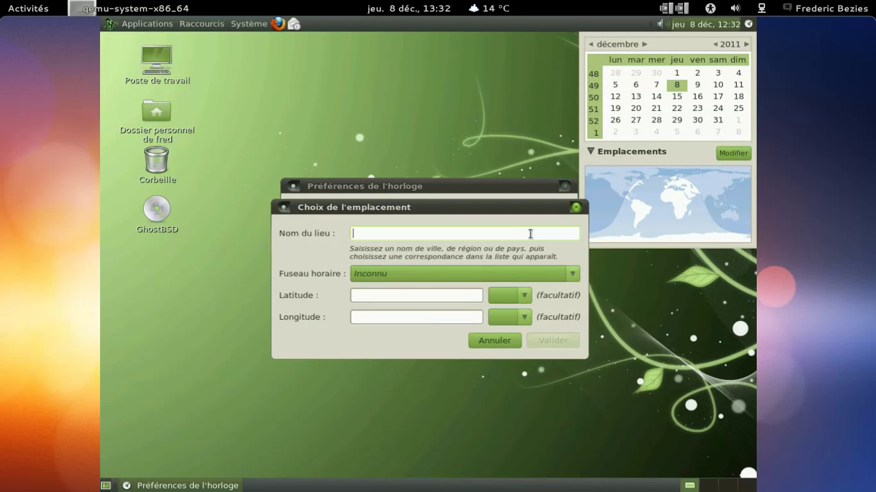
type("Bordeaux")
left_click(452, 248)
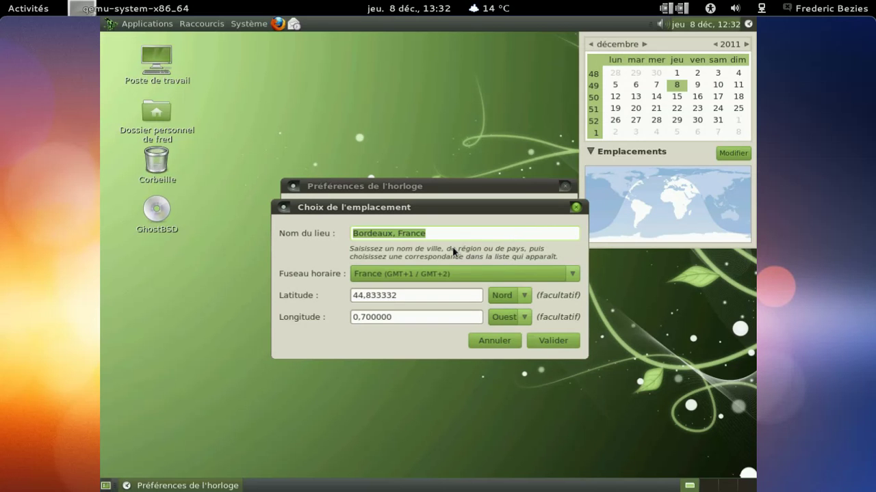
left_click(554, 341)
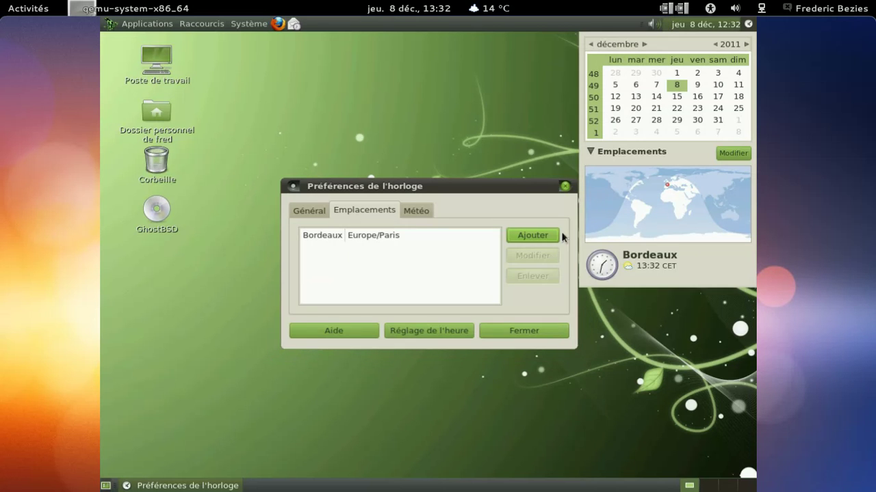
left_click(564, 187)
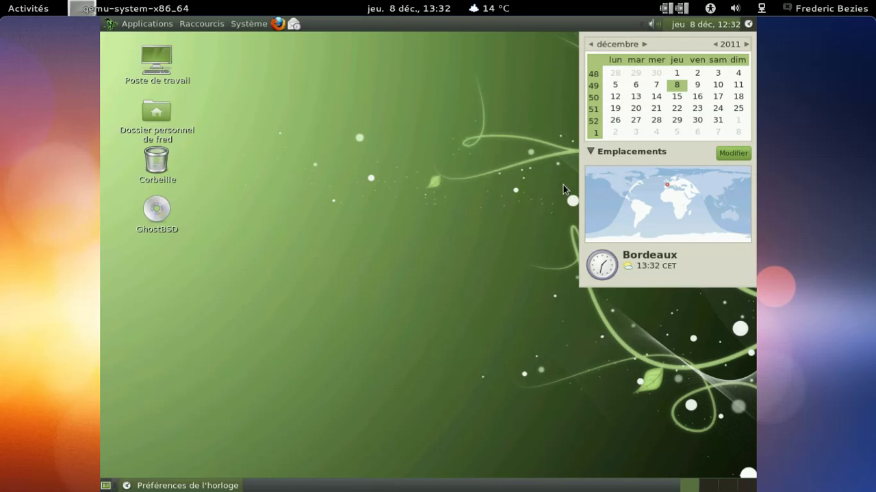
left_click(677, 24)
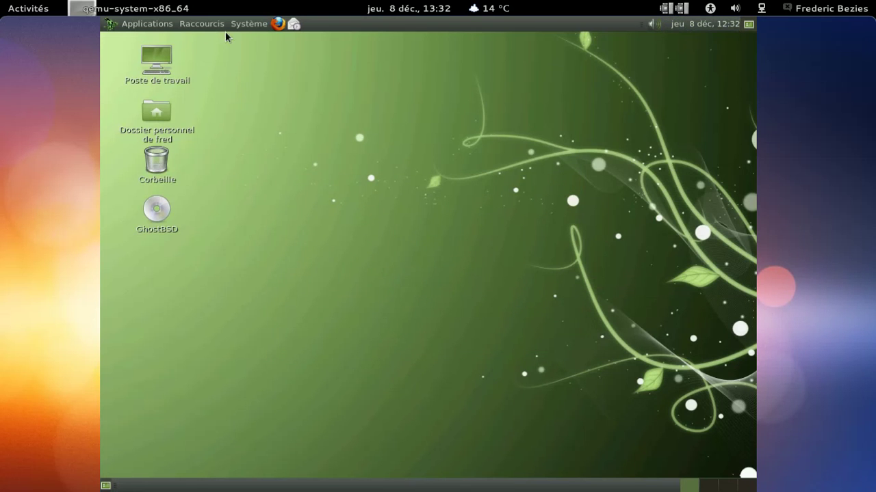
Step: Launch Package Manager from Outils système and authenticate with the administrative password
left_click(132, 26)
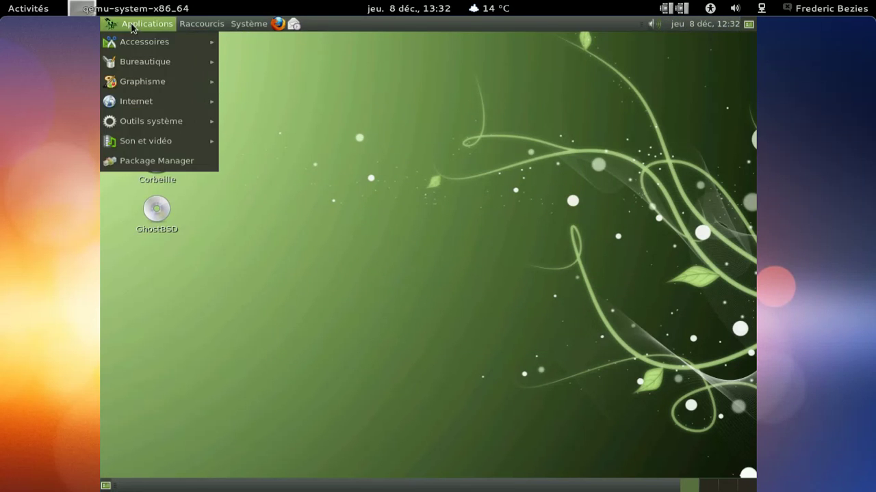
mouse_move(164, 126)
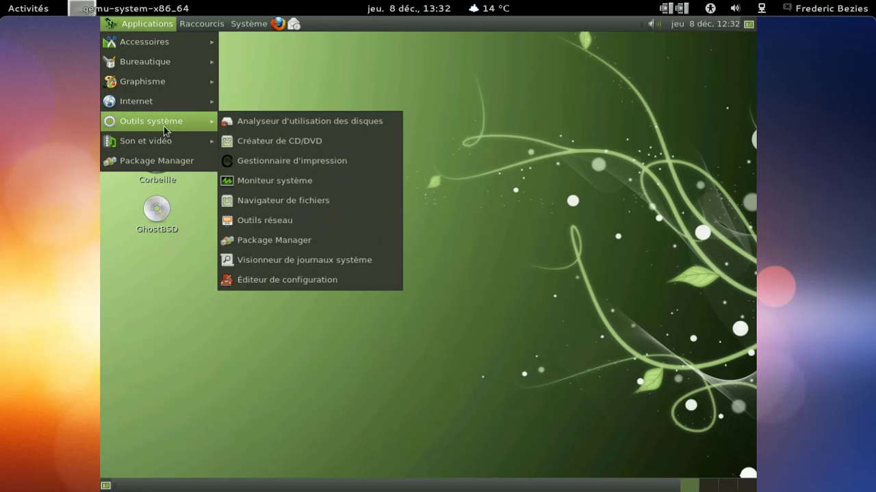
left_click(171, 161)
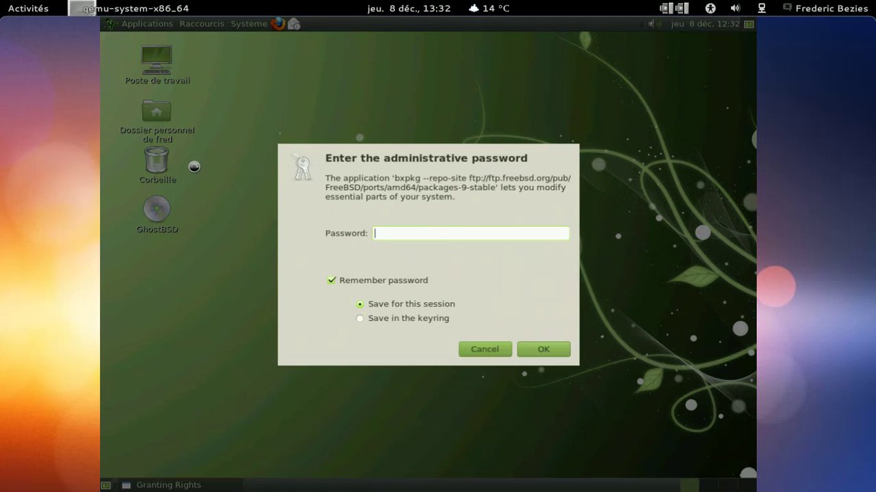
type("********")
key("Return")
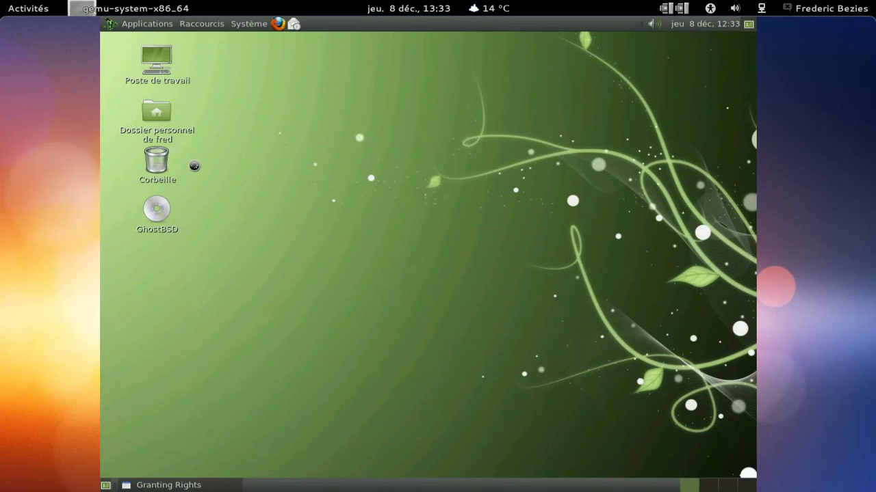
Step: In Date et heure, set the time zone to Europe/Paris and keep time synchronised with Internet servers
left_click(257, 25)
mouse_move(261, 59)
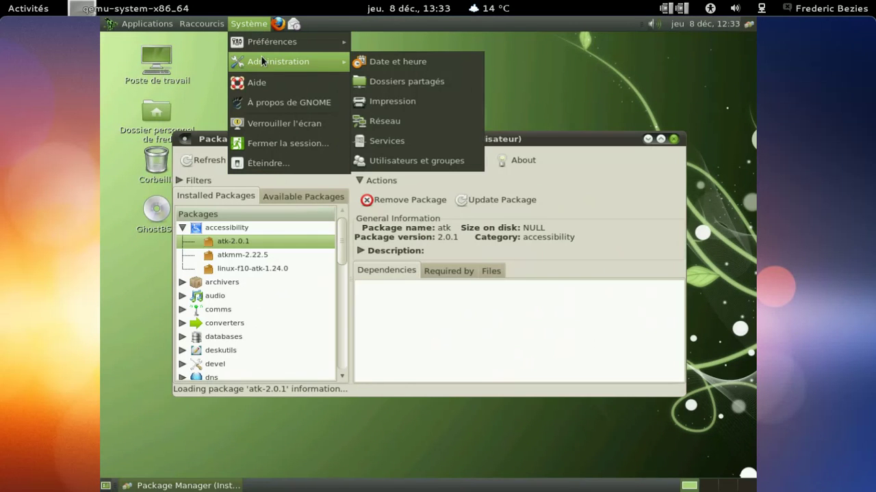
left_click(372, 61)
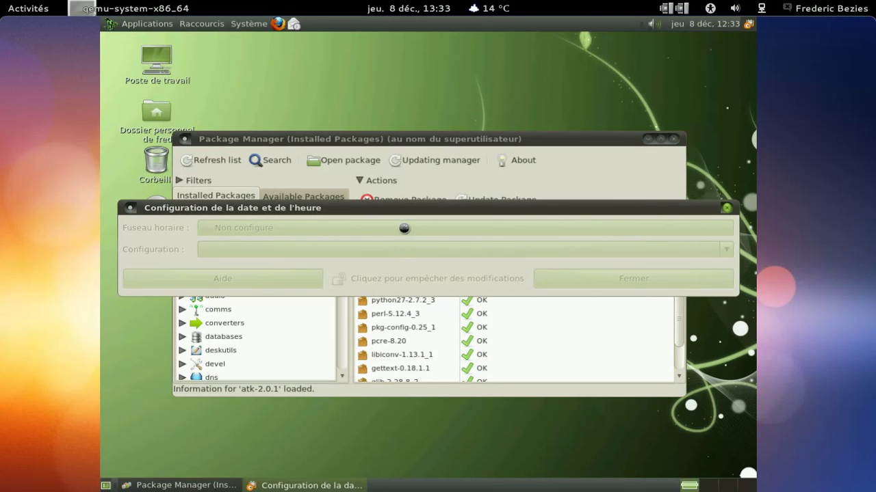
left_click(405, 231)
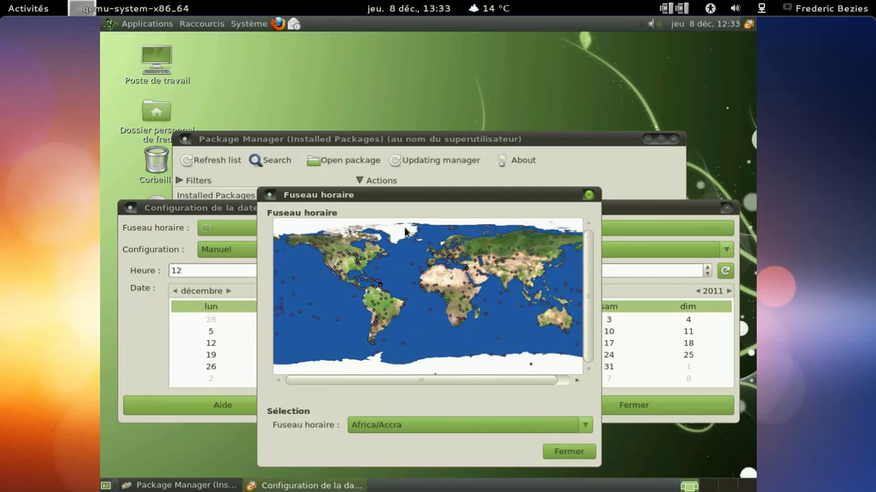
left_click(439, 261)
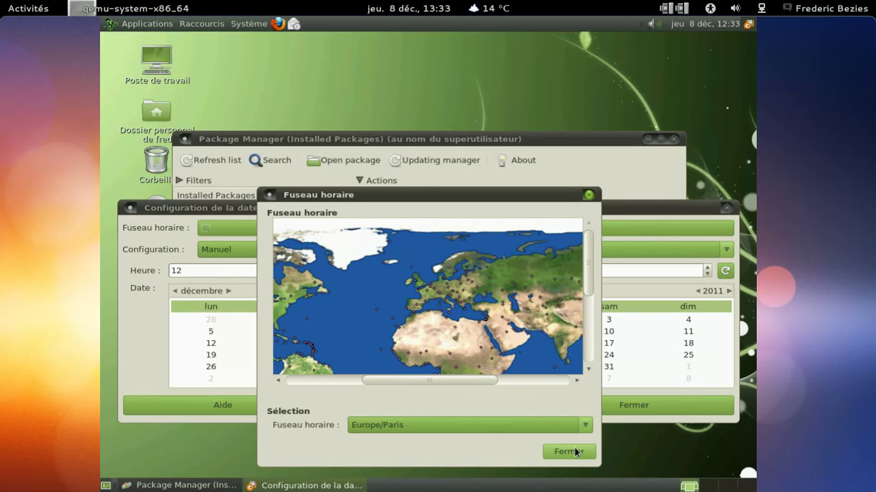
left_click(574, 453)
left_click(501, 251)
left_click(485, 235)
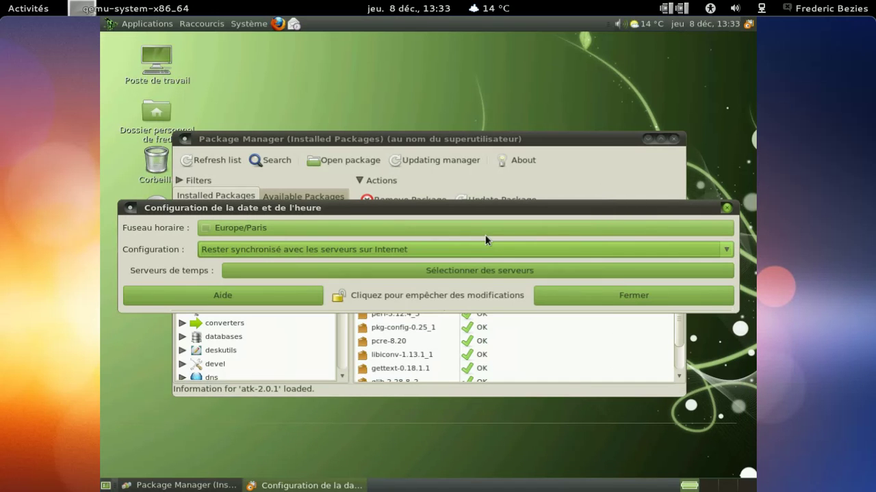
left_click(588, 293)
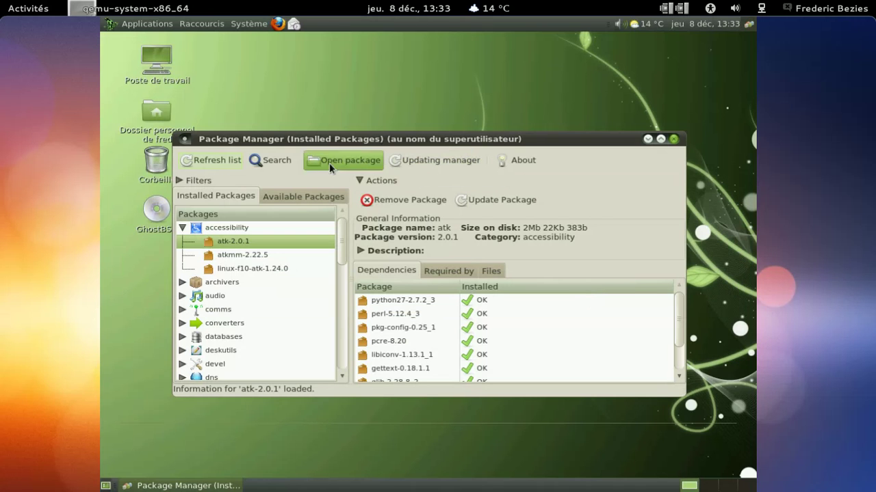
Step: Reload the package list, check for updates, and show the Bureautique applications submenu
left_click(216, 162)
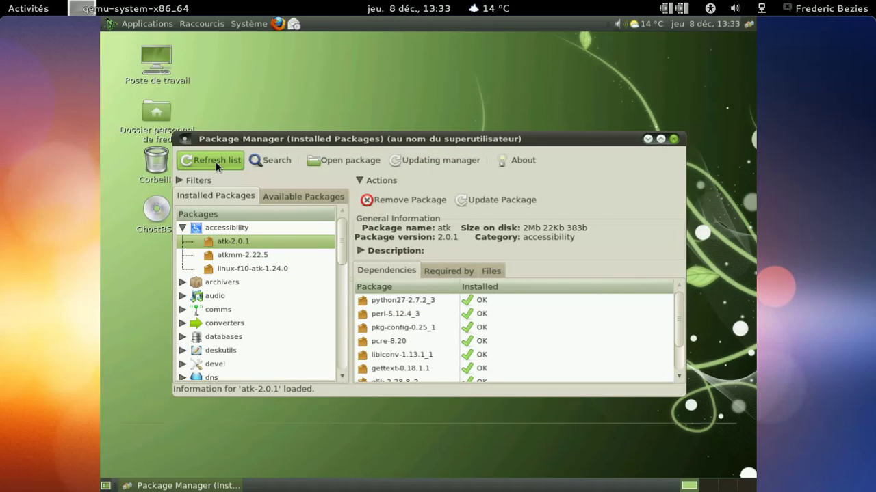
left_click(407, 160)
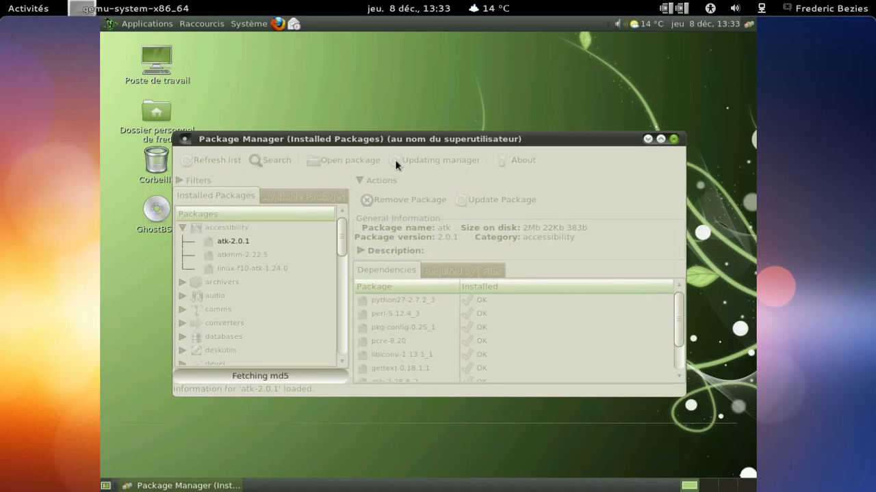
left_click(147, 24)
mouse_move(164, 62)
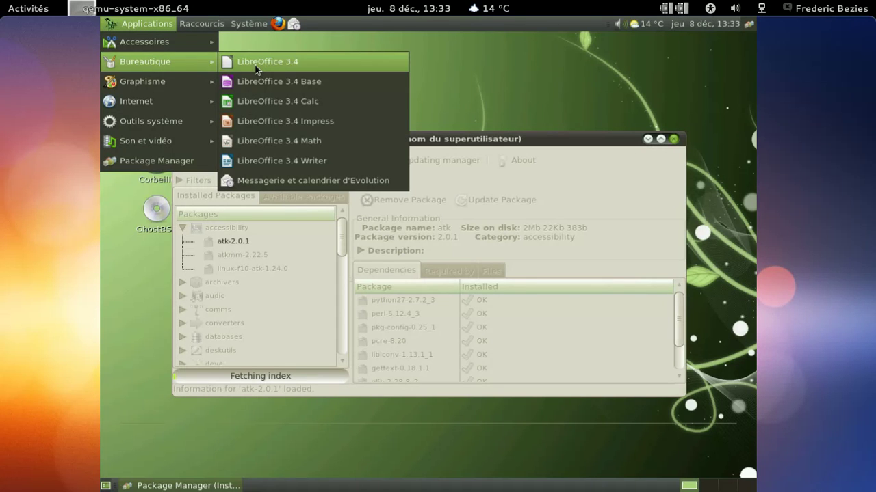
Step: Launch LibreOffice 3.4 Writer and view its About LibreOffice version information
left_click(281, 162)
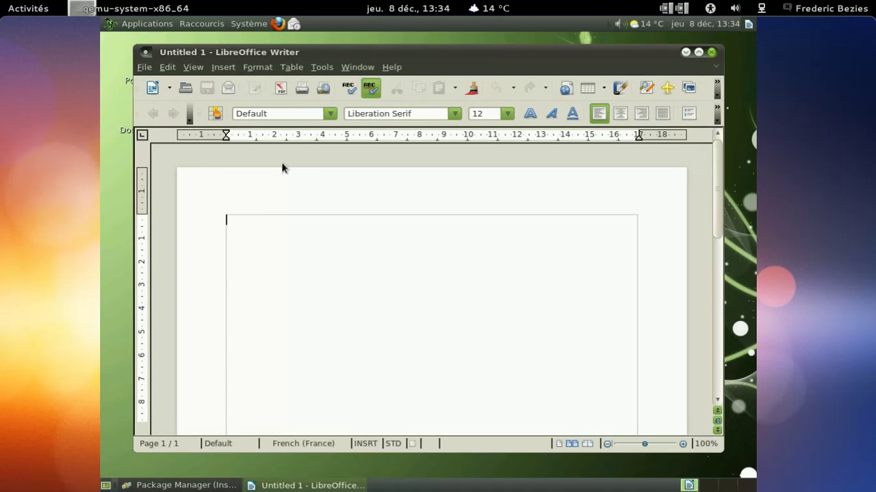
left_click(386, 66)
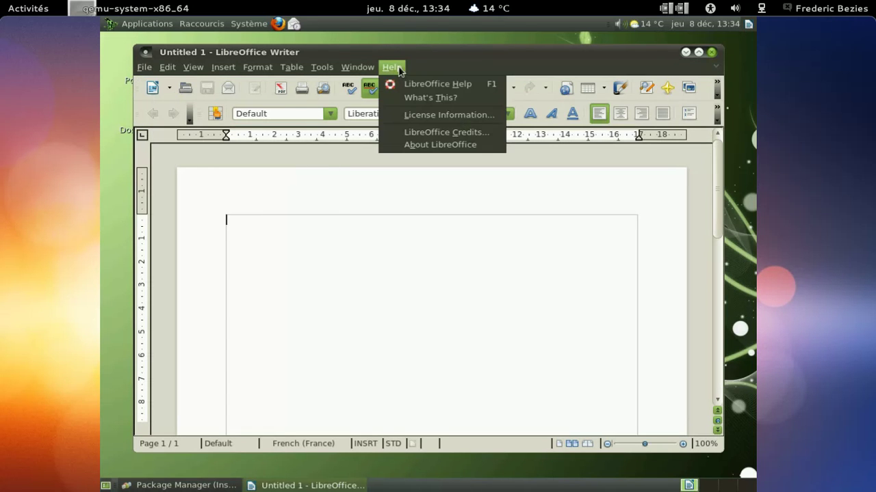
left_click(408, 146)
left_click(390, 380)
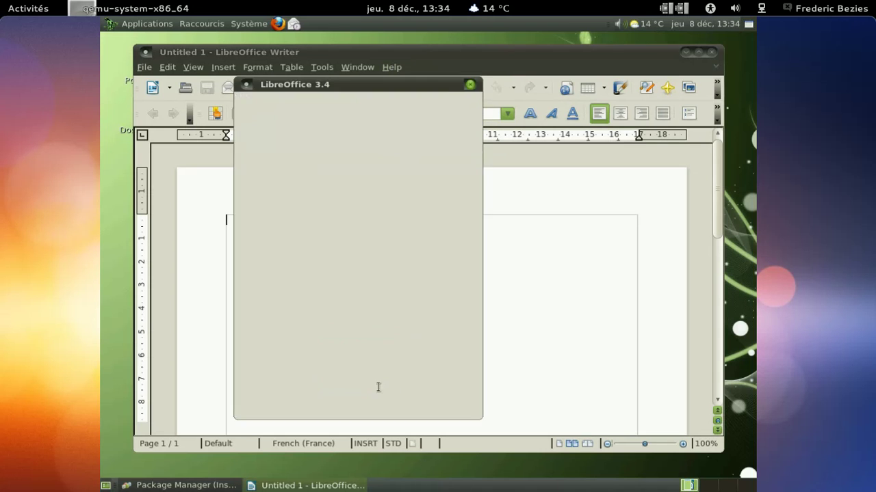
Step: Type 'Dommage que LibreOffice ne soit pas directement disponible en français:(' in the document
type("Dommage")
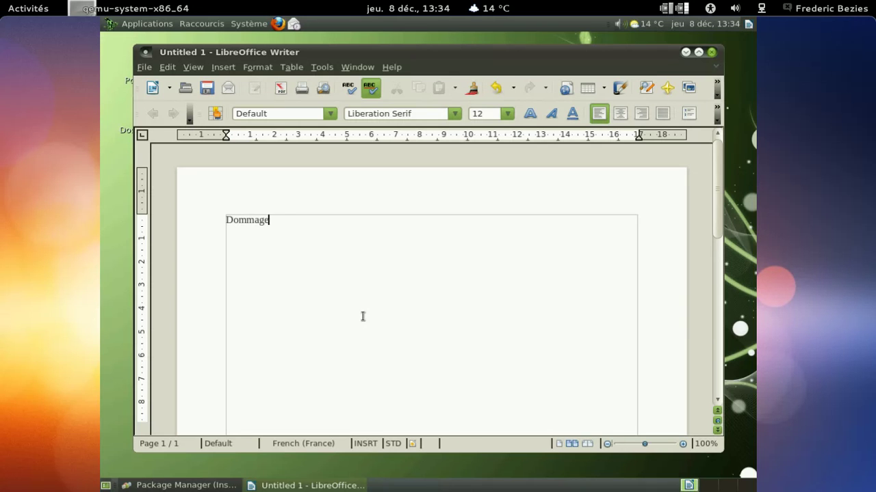
type(" que LibreOffice ne s")
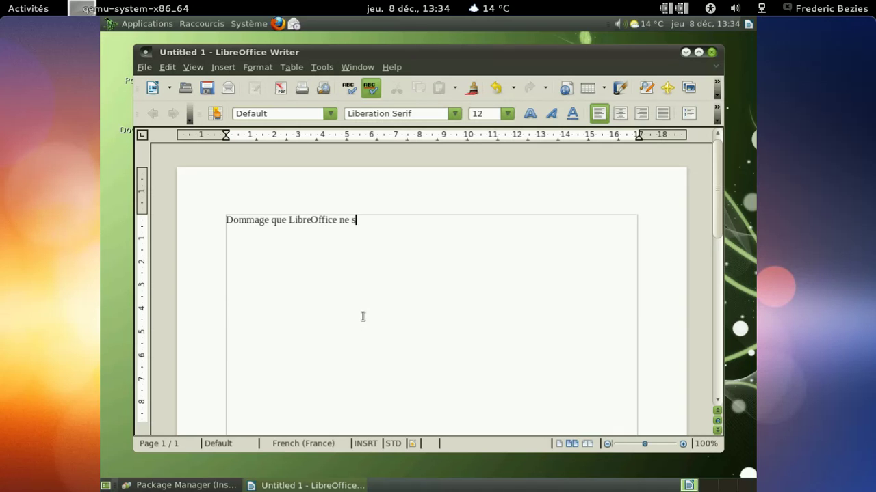
type("oit pas directeme")
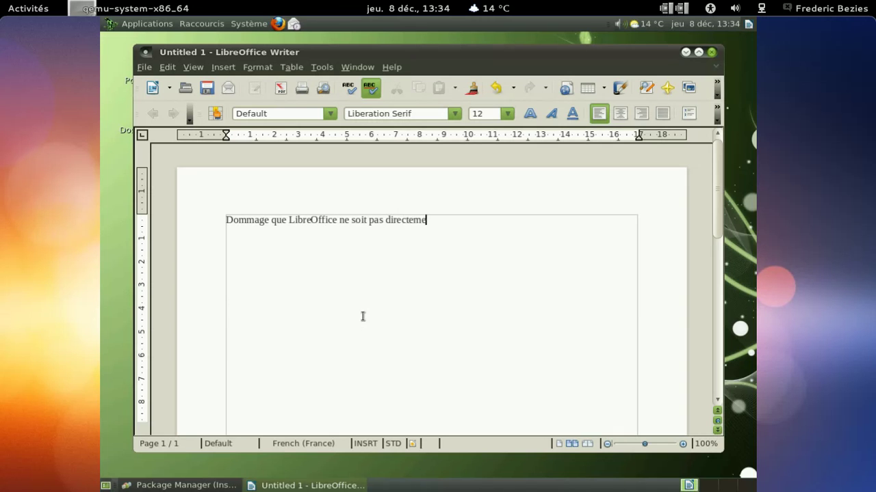
type("nt disponible en français:(")
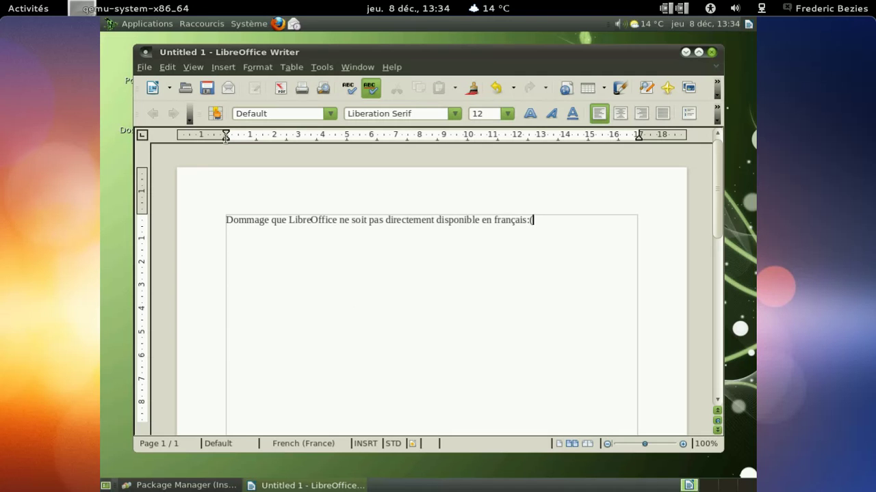
Step: Launch Moniteur système from Outils système
left_click(147, 24)
mouse_move(166, 117)
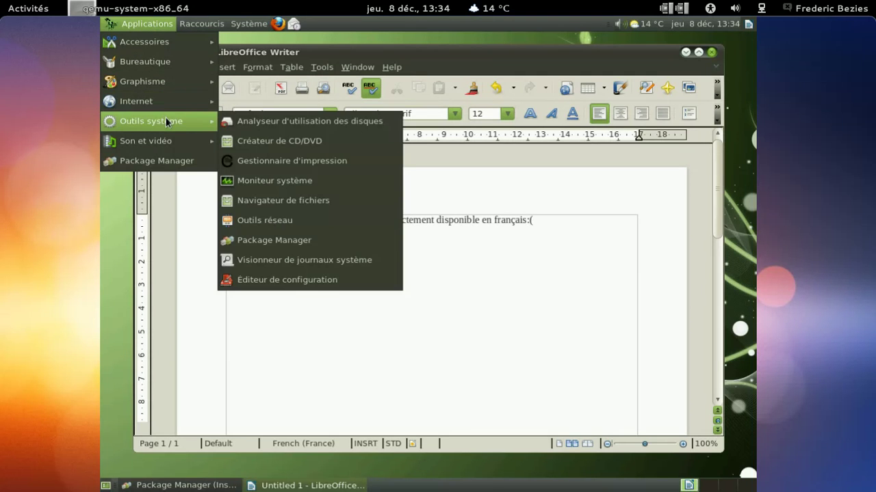
left_click(285, 181)
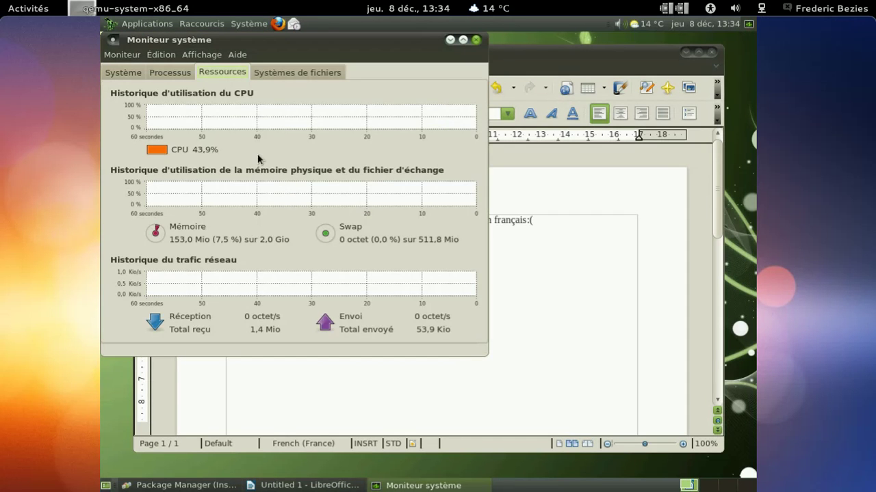
left_click_drag(354, 73, 409, 75)
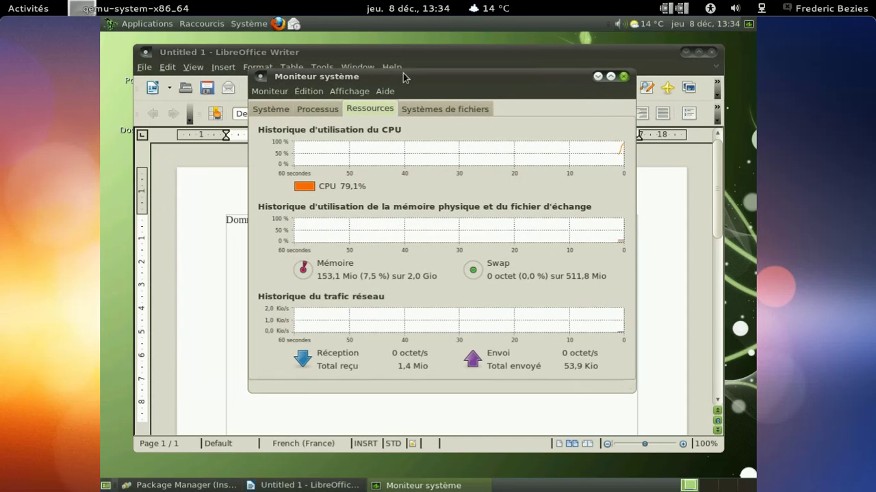
left_click(315, 110)
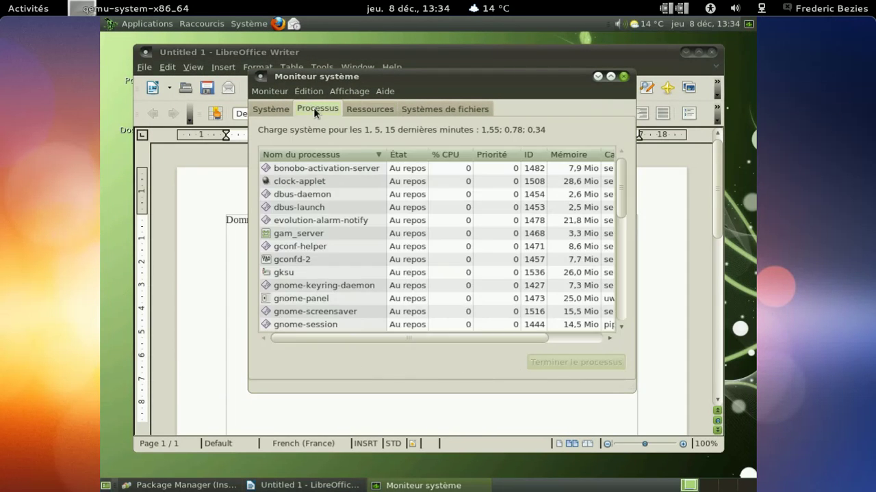
left_click(285, 108)
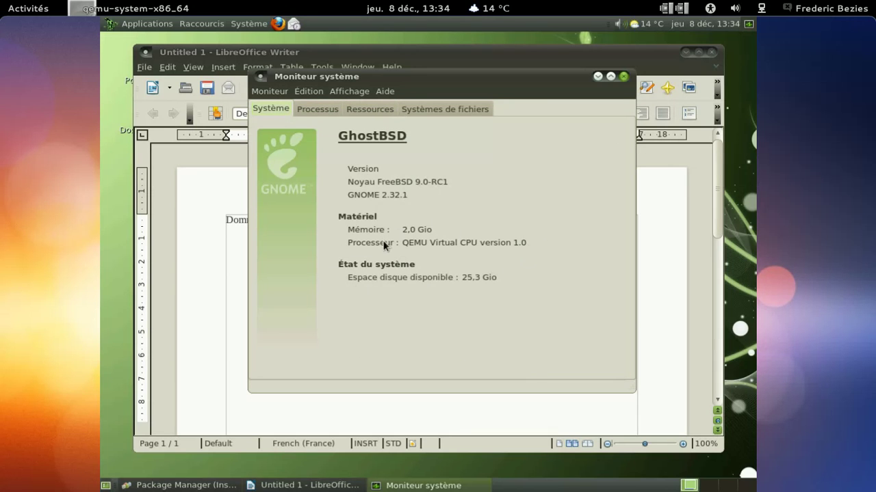
left_click(624, 77)
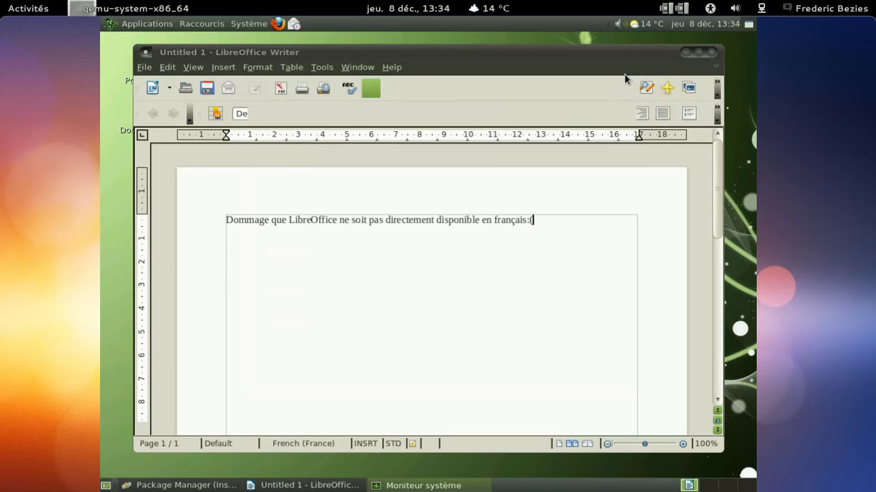
Step: Close Writer, discarding the unsaved Untitled 1 document
left_click(712, 52)
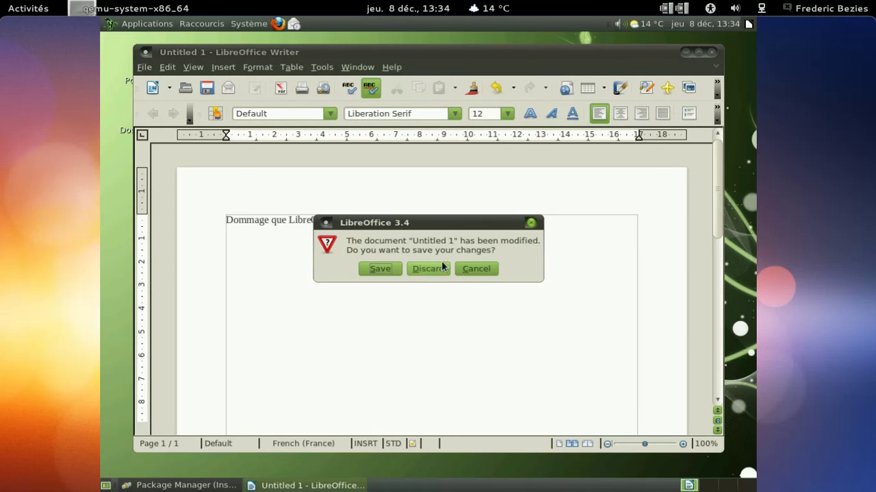
left_click(442, 266)
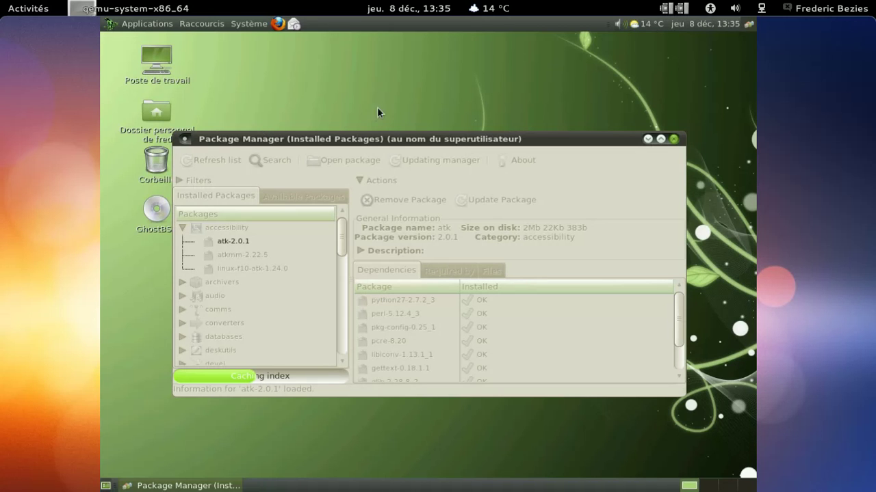
left_click(155, 27)
mouse_move(154, 81)
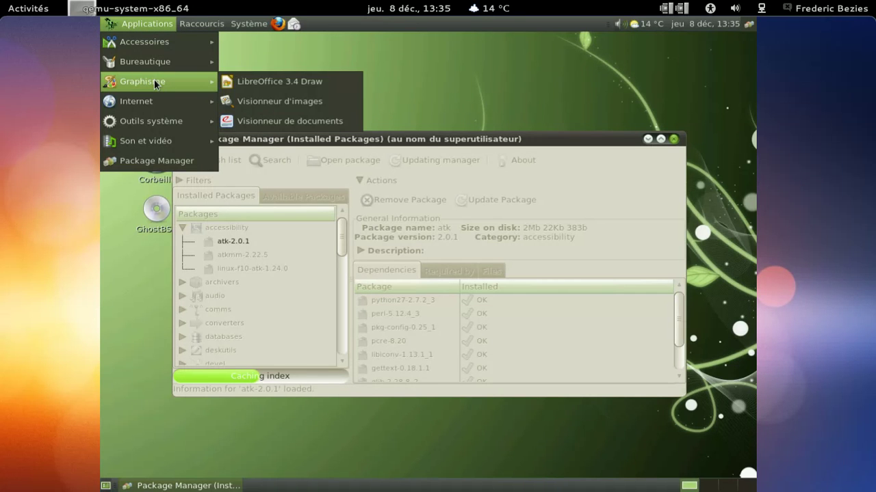
mouse_move(150, 100)
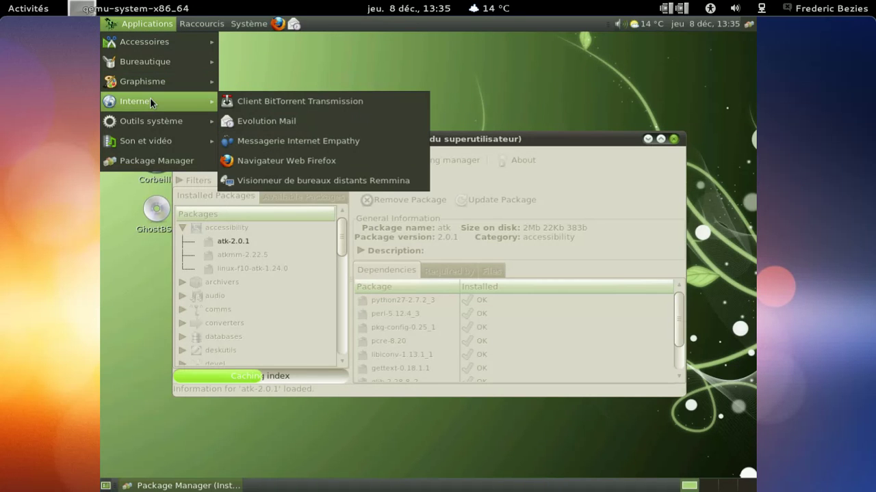
mouse_move(148, 120)
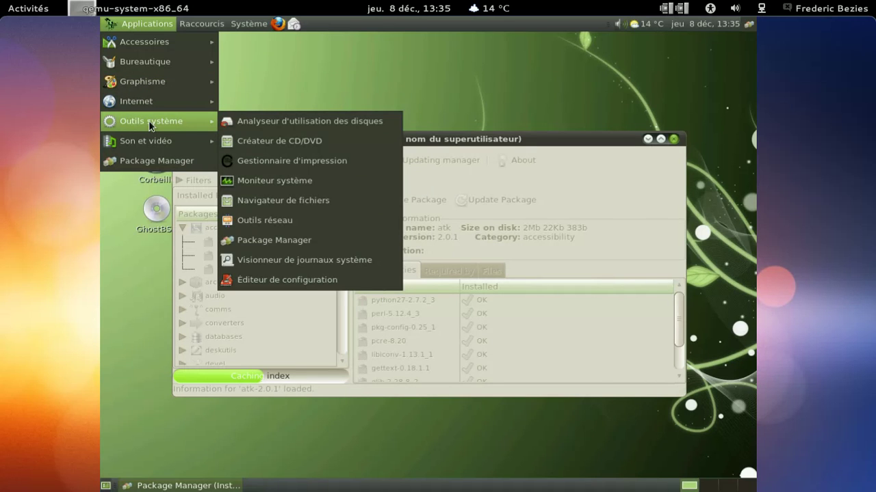
mouse_move(147, 139)
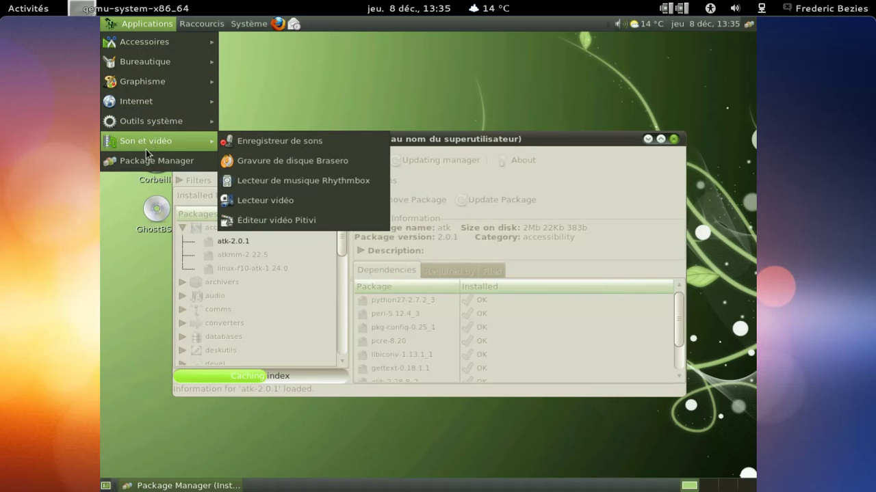
mouse_move(147, 42)
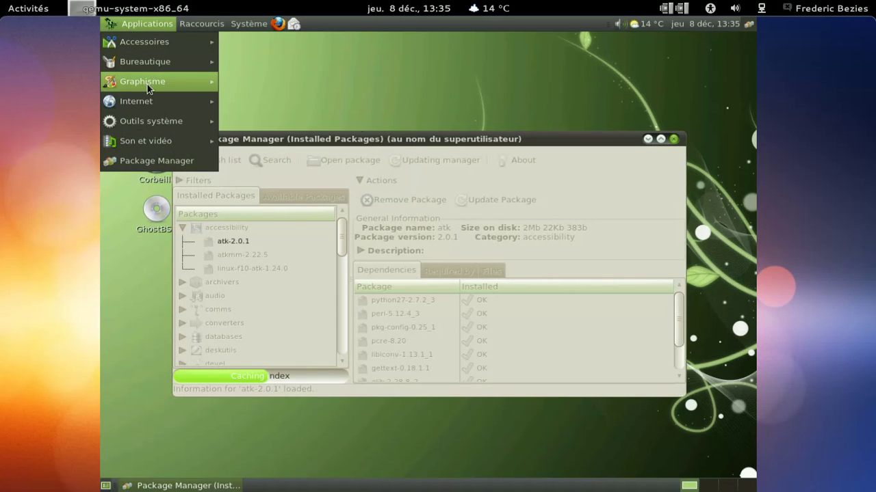
left_click(232, 37)
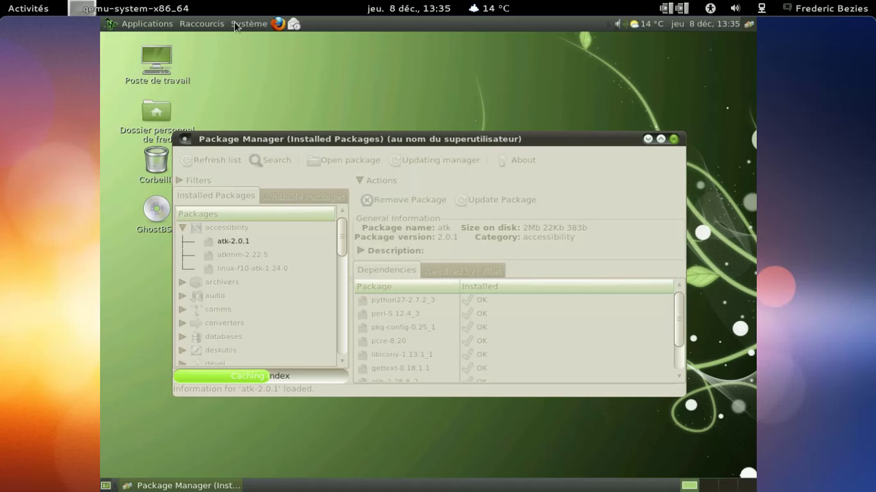
left_click(235, 24)
left_click(262, 99)
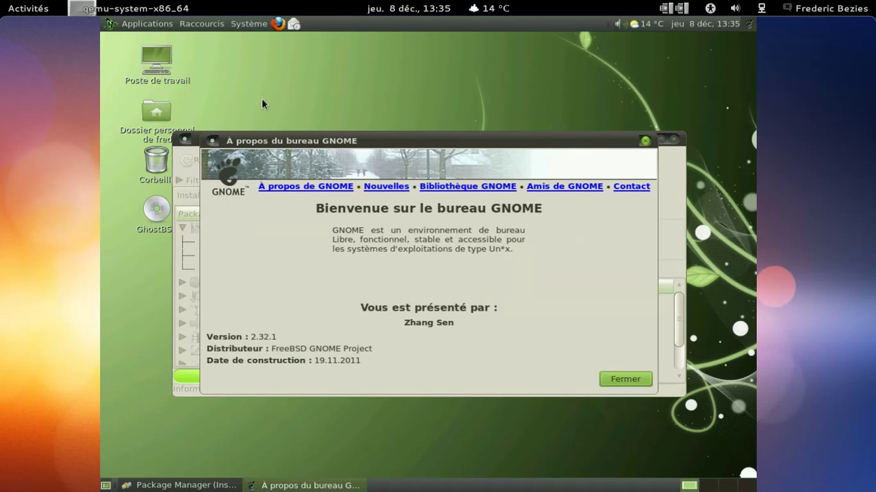
left_click(614, 376)
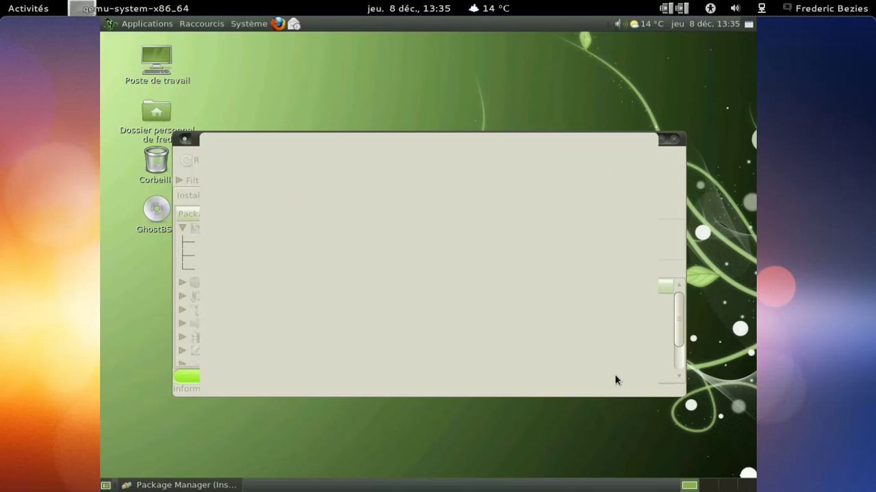
Step: Open a Terminal, run uname -a showing FreeBSD 9.0-RC1 amd64, then close it
left_click(164, 27)
mouse_move(154, 41)
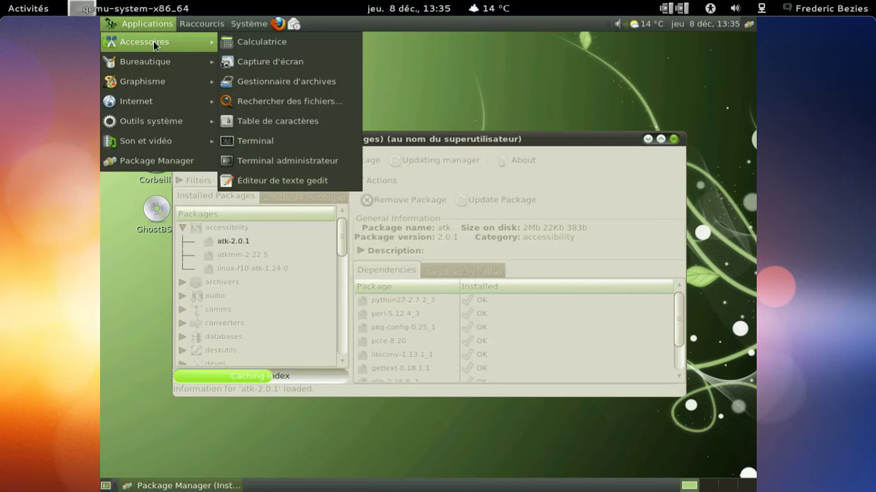
left_click(275, 143)
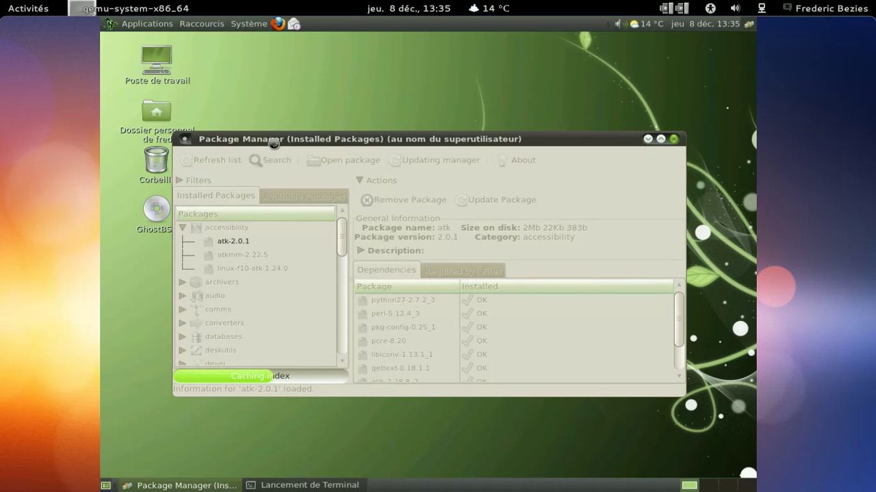
left_click_drag(277, 38, 432, 90)
type("uname -a")
key("Return")
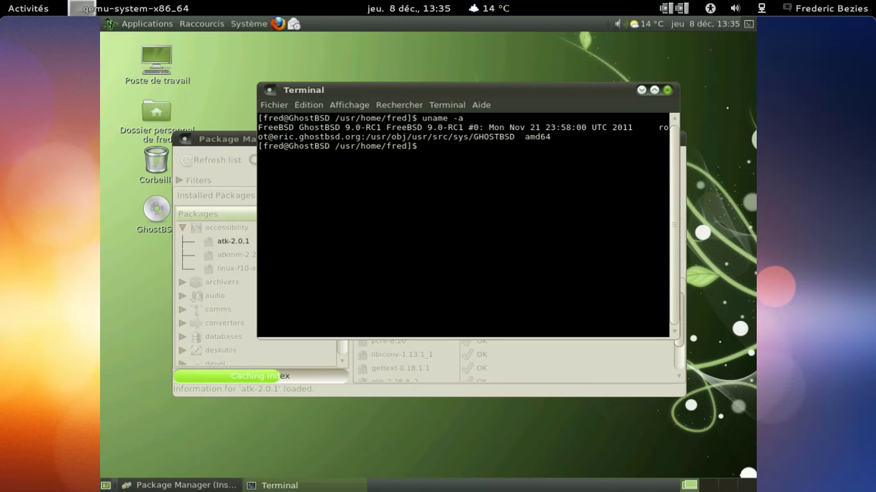
left_click(668, 91)
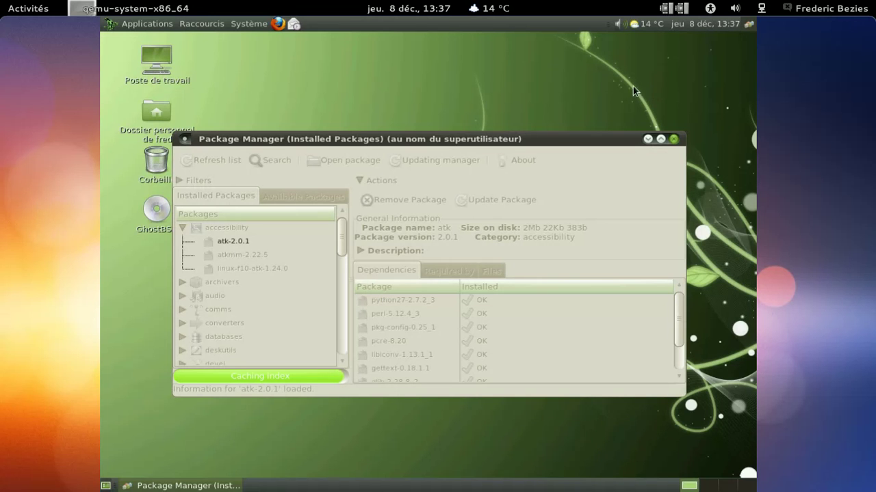
Step: Open the Add to Panel item list from the top panel's context menu
right_click(572, 25)
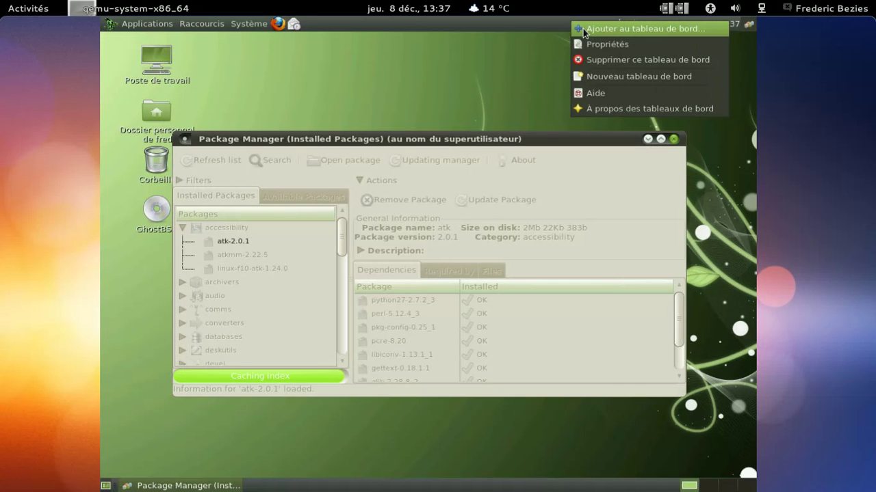
left_click(580, 29)
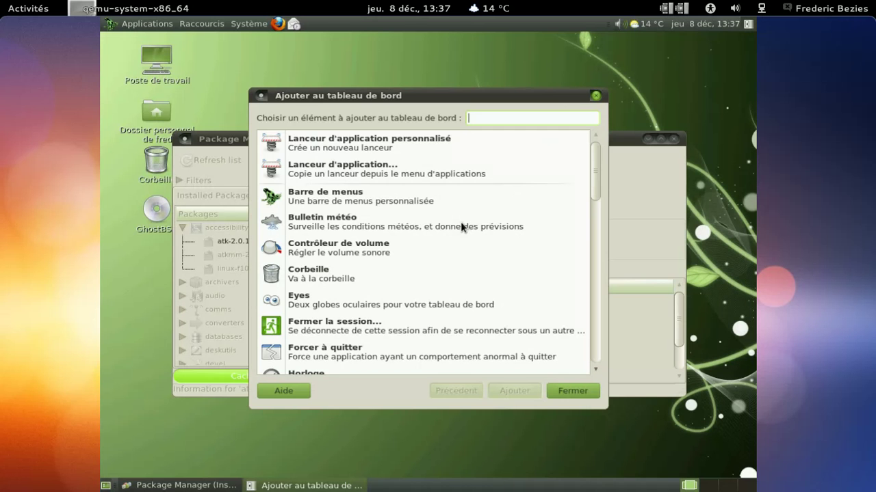
scroll(490, 204, "down", 5)
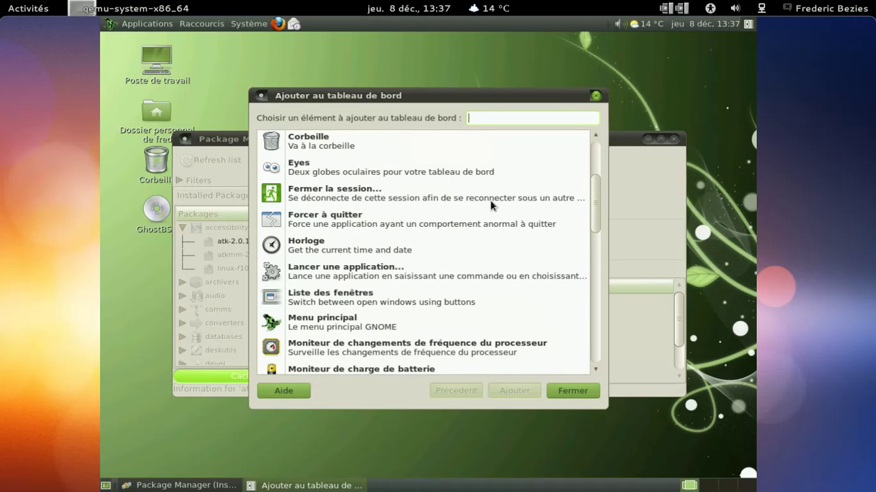
scroll(490, 204, "down", 1)
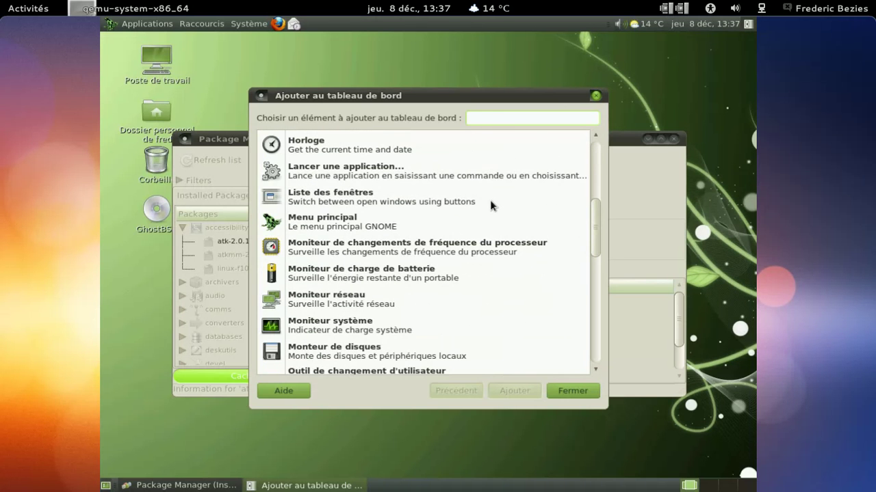
Step: Add the CPU frequency monitor applet, then remove it after the CPUFreqApplet loading error
left_click(473, 247)
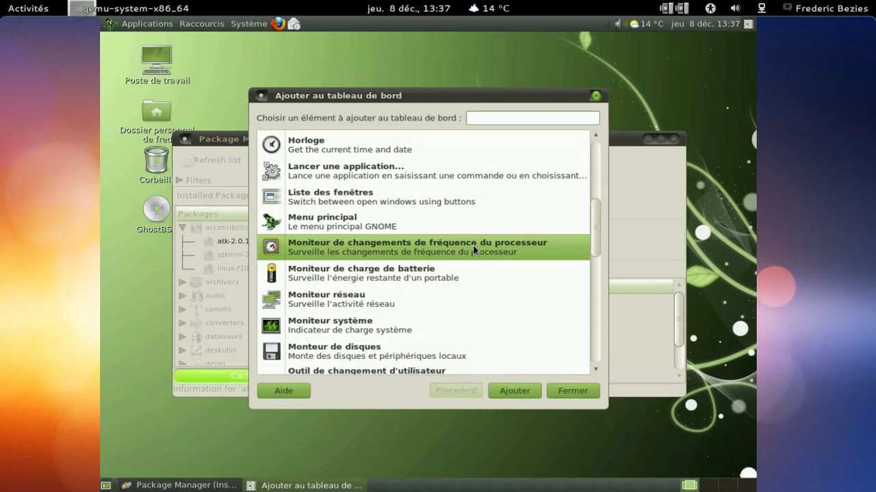
left_click(505, 396)
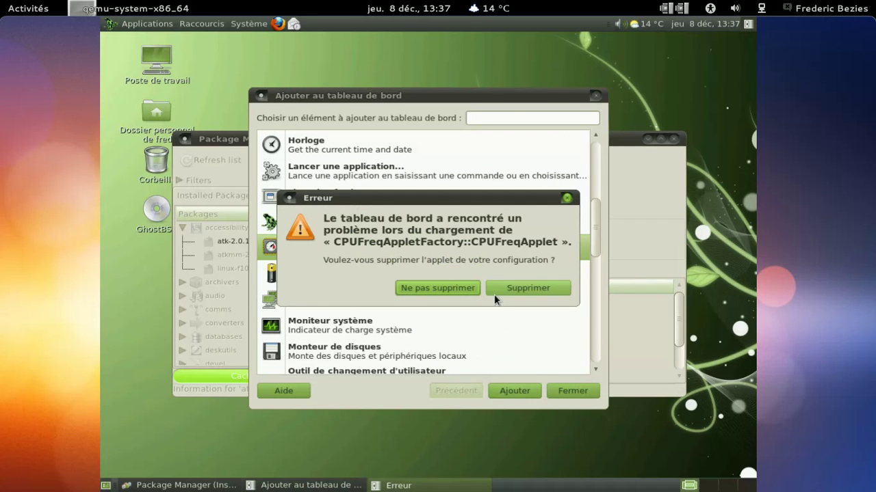
left_click(526, 288)
scroll(532, 292, "down", 2)
scroll(531, 285, "down", 6)
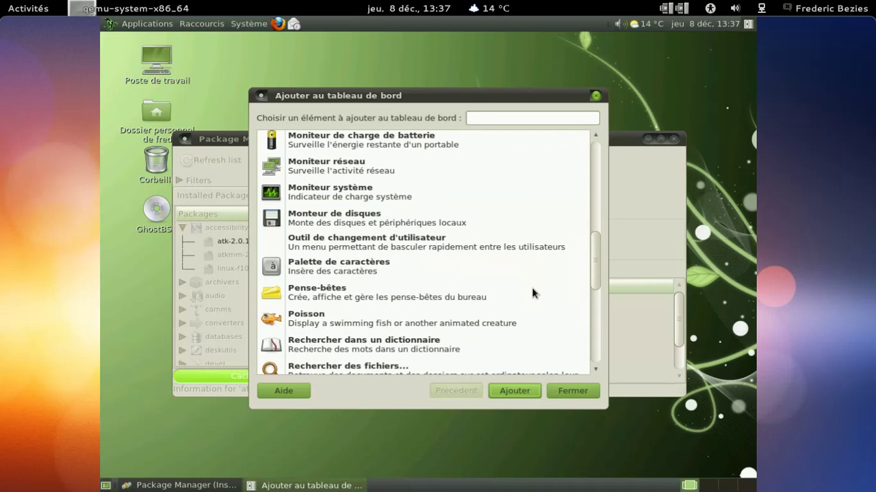
scroll(531, 288, "down", 6)
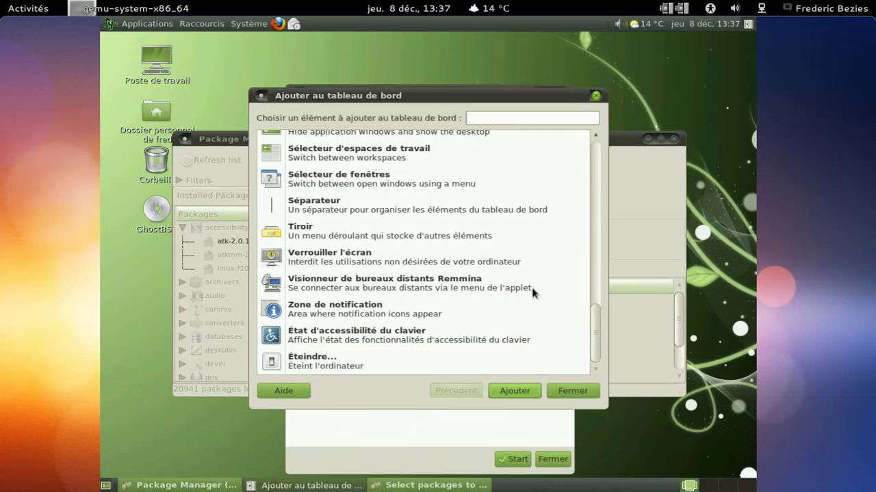
Step: Close the Add to Panel dialog, run the eight queued package jobs with 0 problems, and close the jobs window
left_click(573, 391)
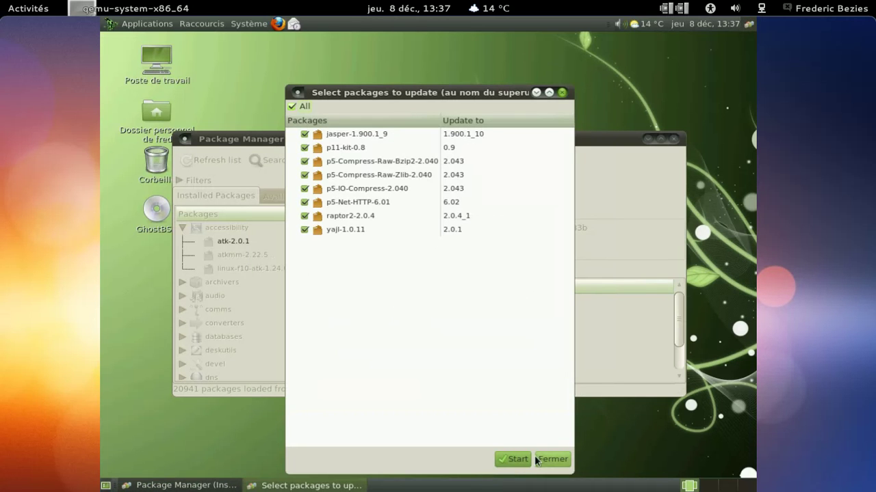
left_click(515, 460)
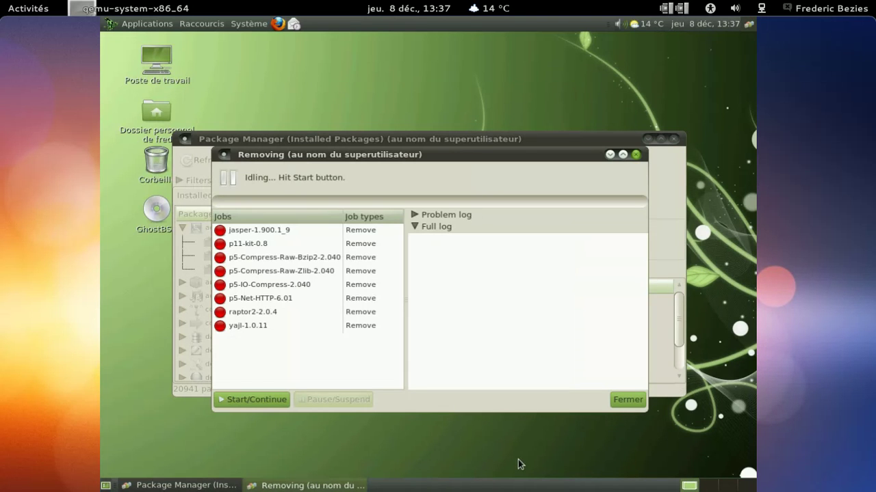
left_click(256, 397)
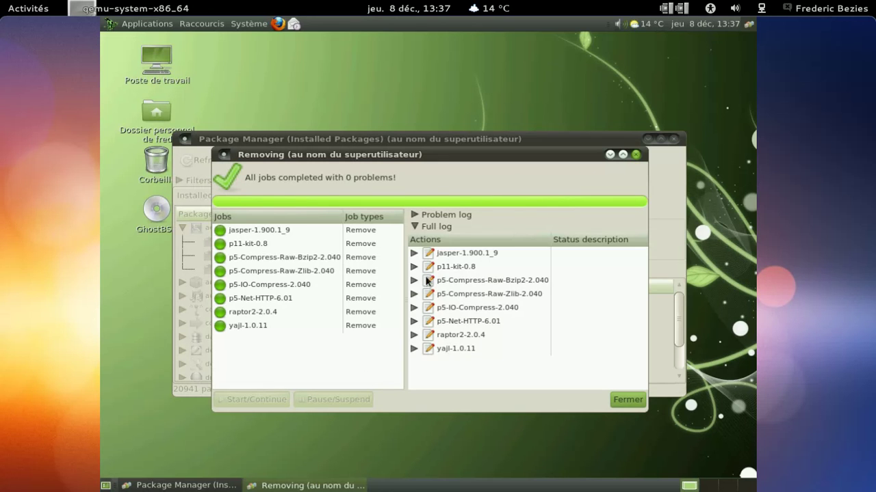
left_click(424, 214)
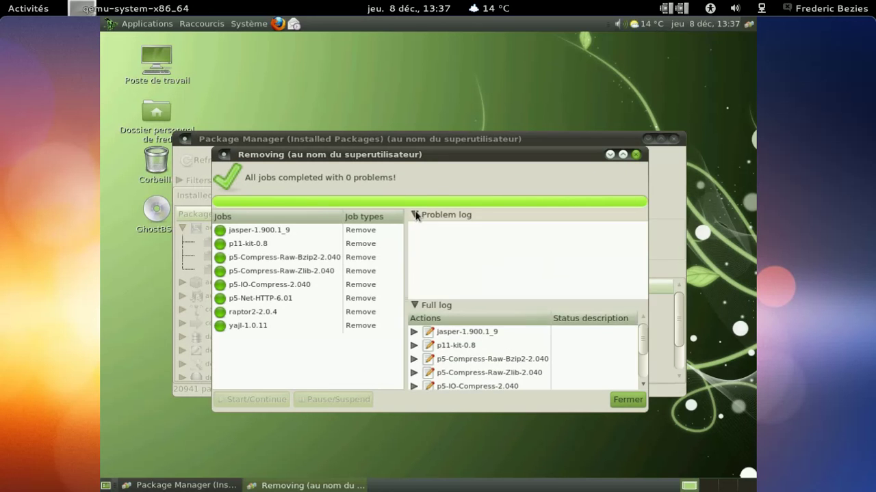
left_click(424, 214)
left_click(619, 399)
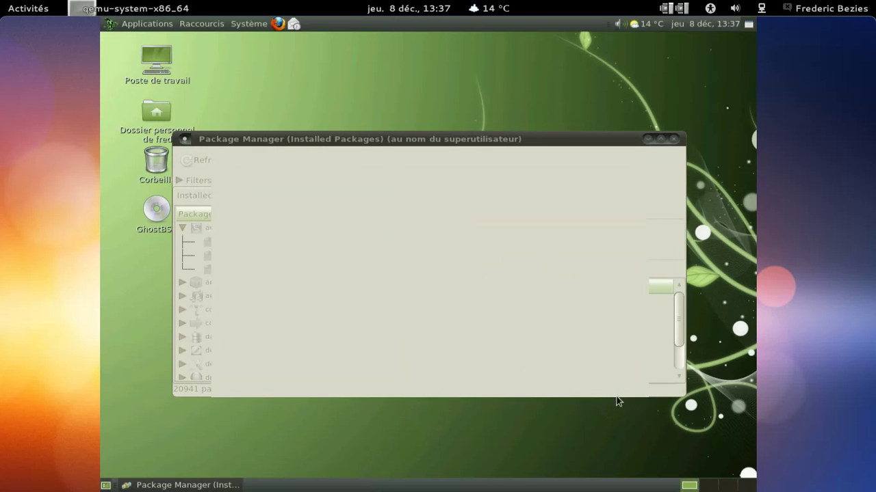
Step: Search available packages for 'firefox' and queue firefox-i18n-8.0 to fetch and install
left_click(330, 196)
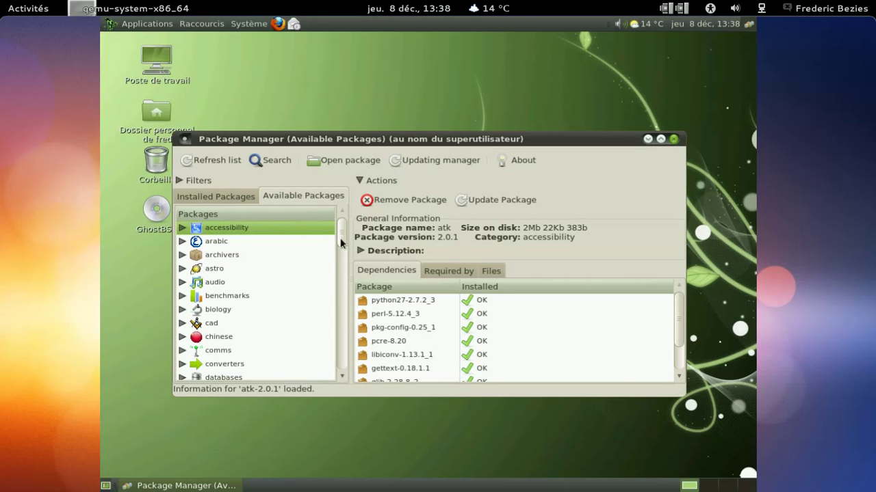
left_click(277, 163)
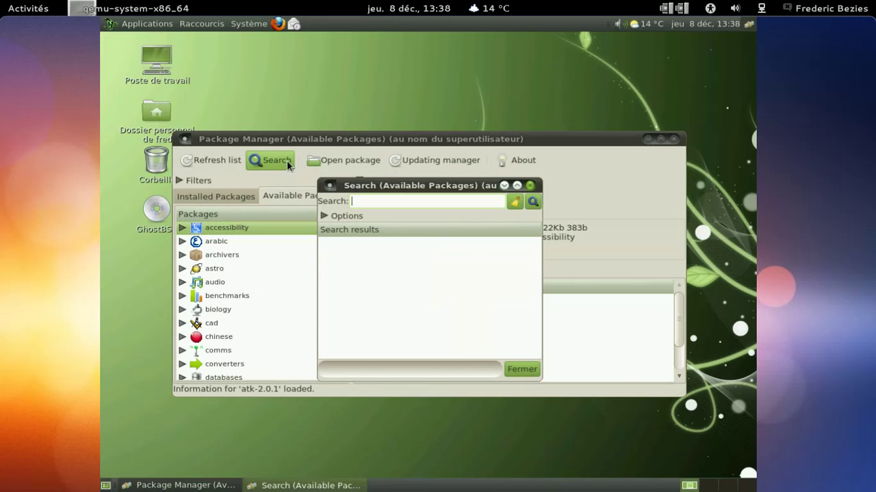
type("firefox")
key("Return")
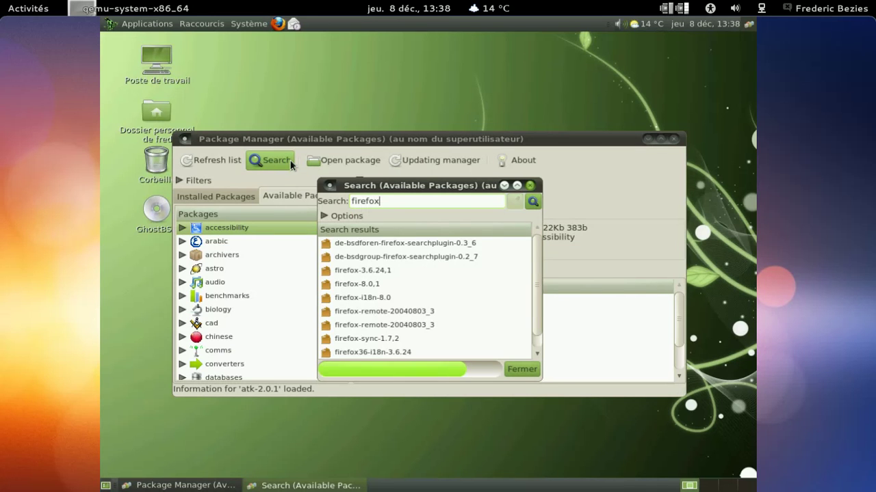
left_click(402, 298)
double_click(399, 295)
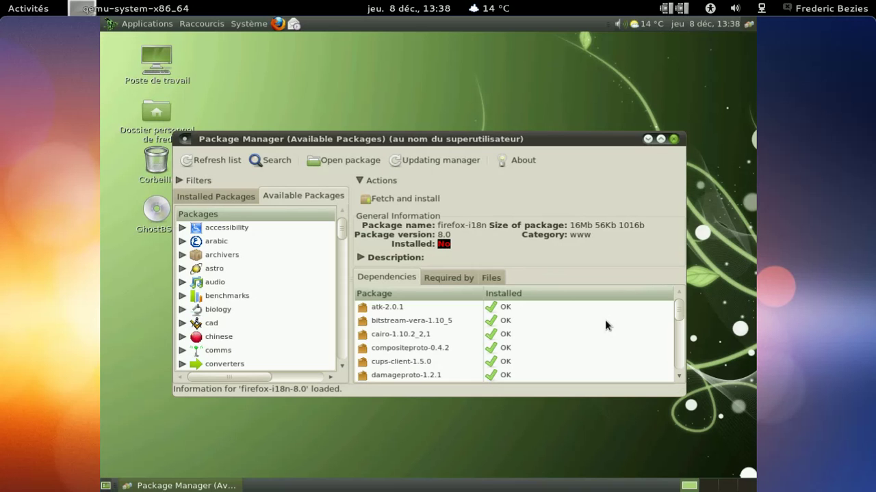
scroll(604, 319, "down", 3)
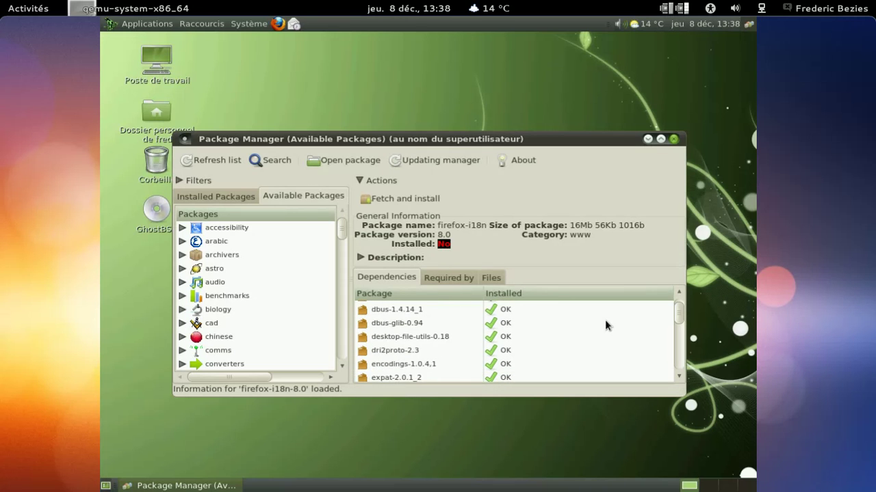
left_click(395, 198)
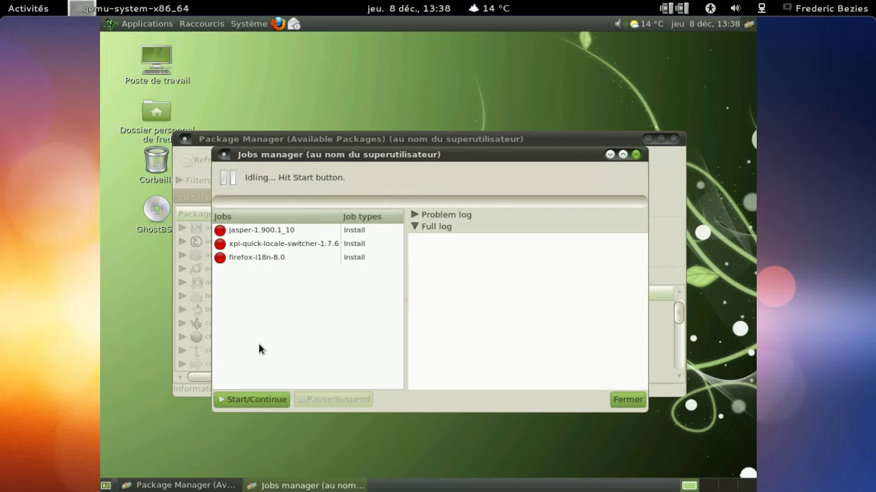
Step: Start the three install jobs and inspect firefox-i18n-8.0's log and network operations
left_click(247, 399)
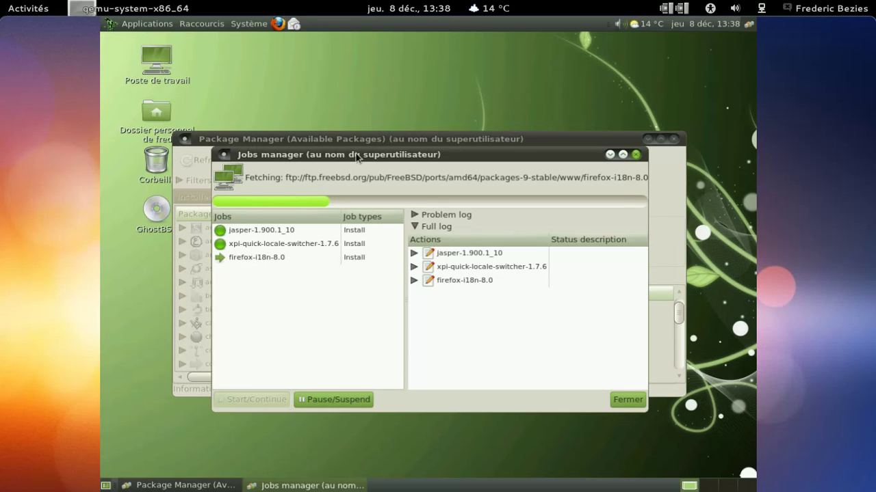
left_click(414, 280)
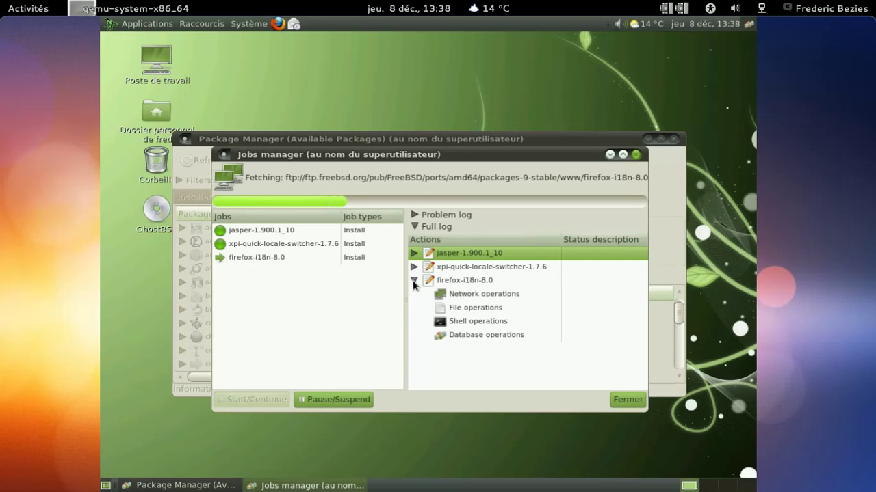
left_click(413, 281)
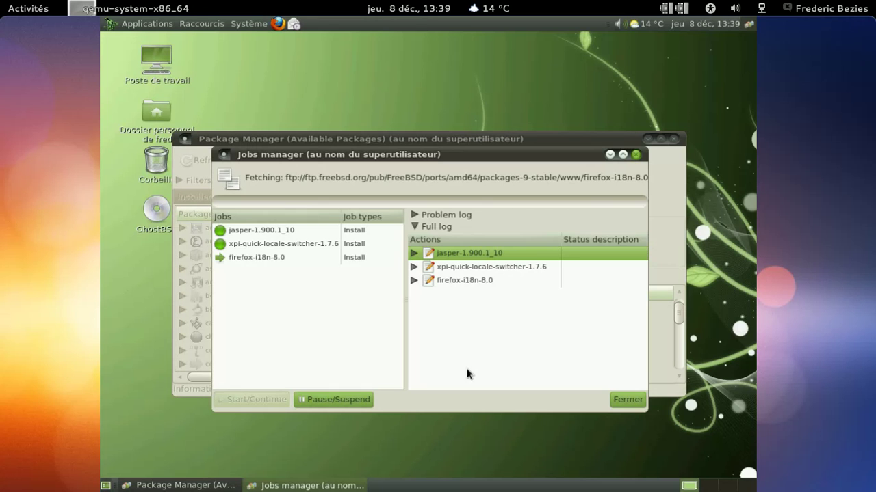
left_click(414, 281)
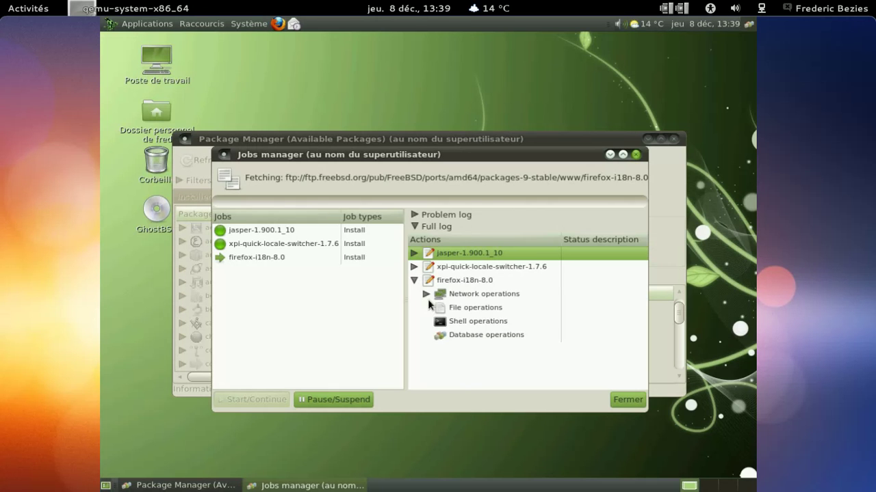
left_click(424, 295)
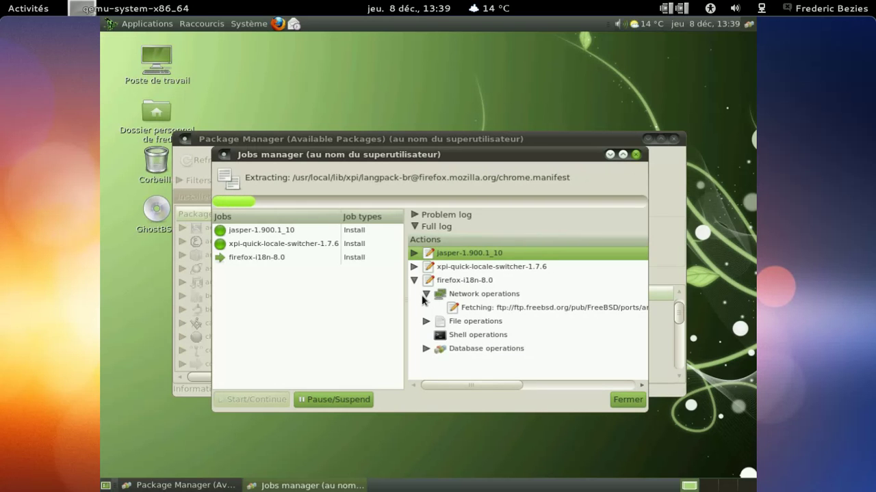
left_click(424, 295)
left_click(414, 280)
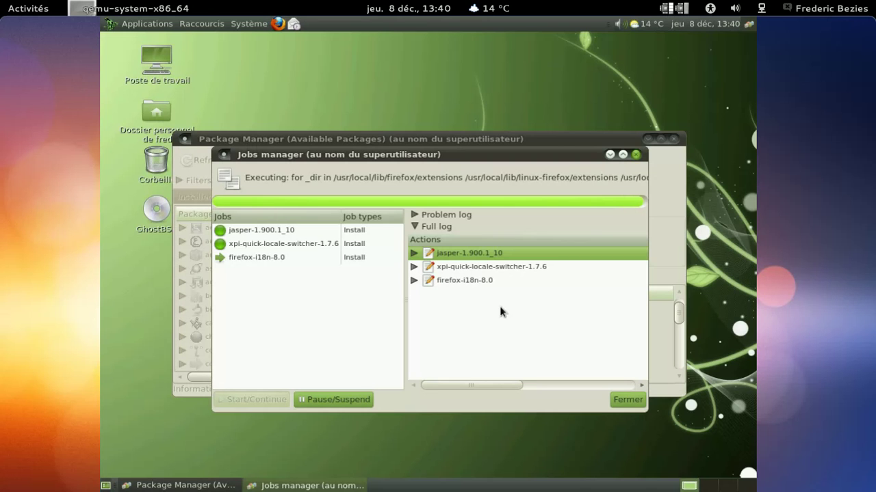
Step: Close the jobs window, show atk-2.0.1's installed files, and minimize Package Manager
left_click(619, 401)
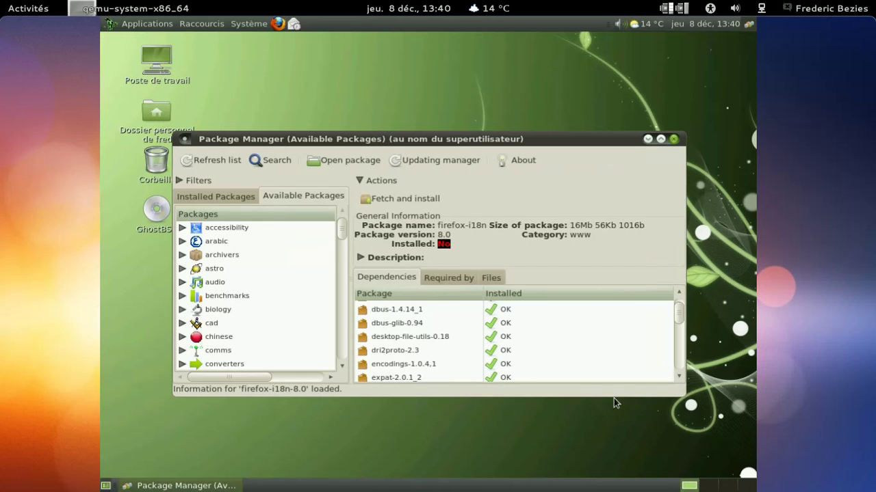
left_click(422, 295)
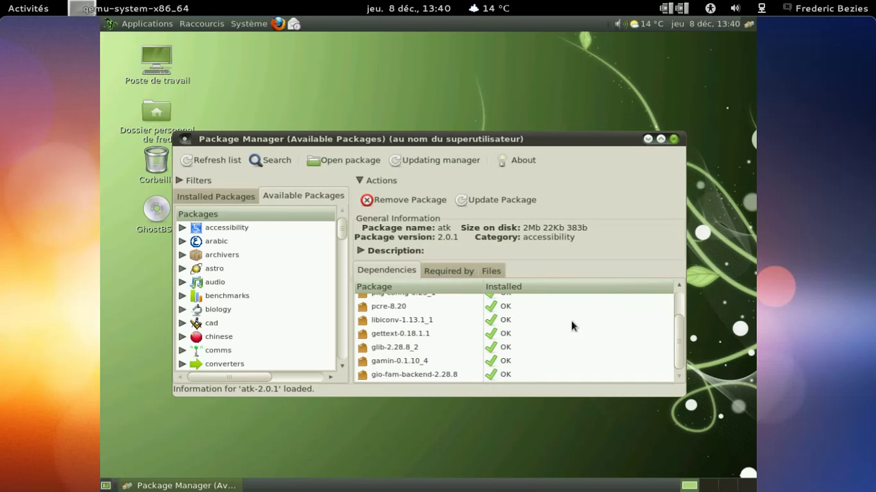
left_click(498, 274)
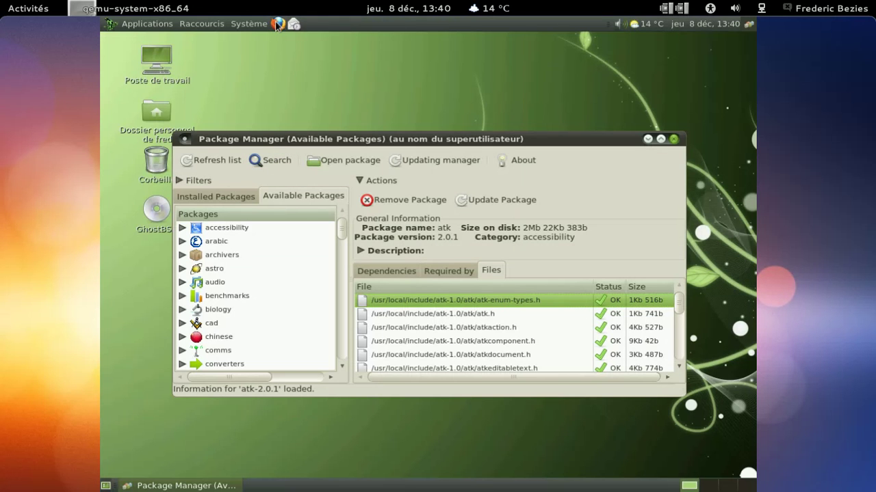
left_click(647, 139)
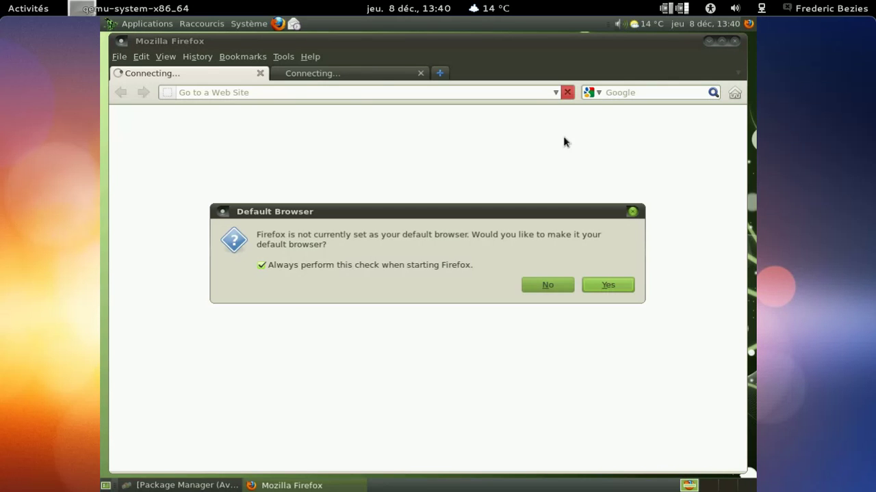
Step: Make Firefox the default browser and open the Add-ons Manager from the Tools menu
left_click(589, 284)
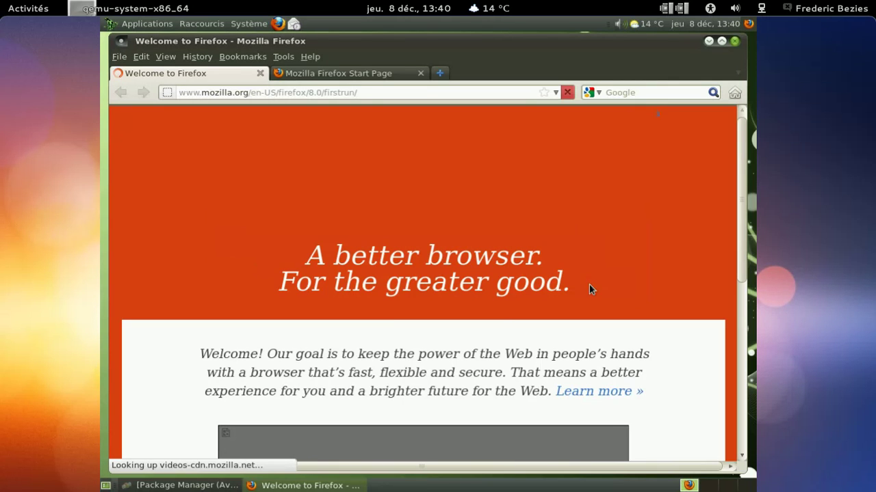
left_click(284, 57)
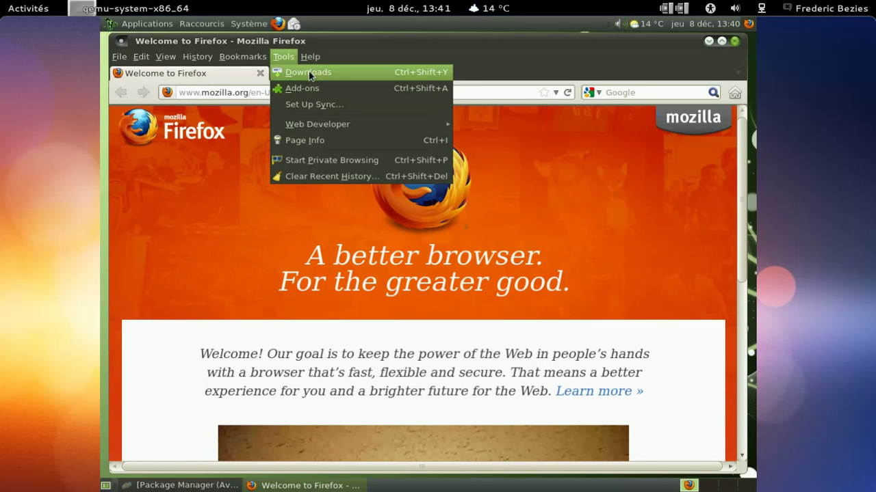
left_click(309, 90)
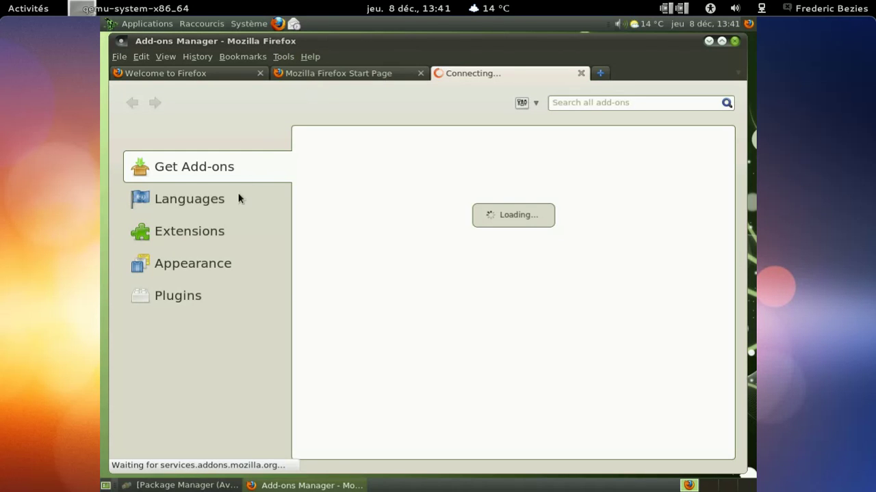
Step: Enable the Français Language Pack 8.0, restart Firefox, and view the Extensions list
left_click(237, 200)
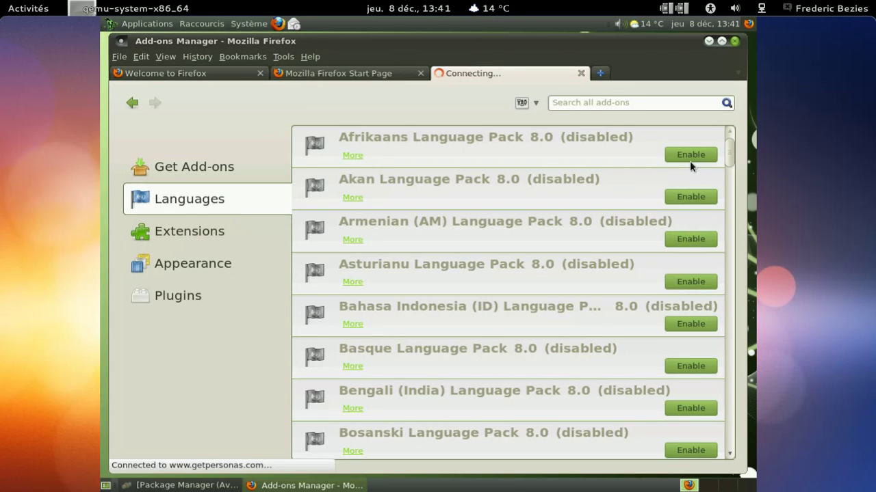
left_click_drag(729, 146, 721, 229)
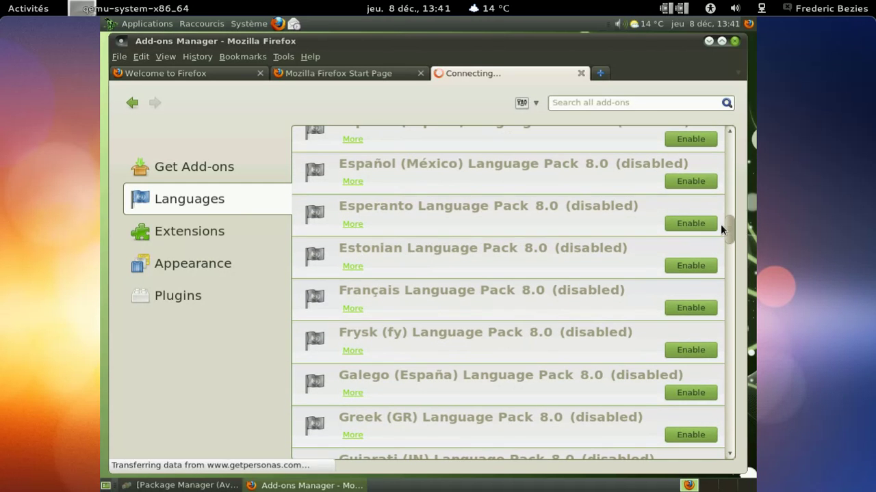
left_click(691, 307)
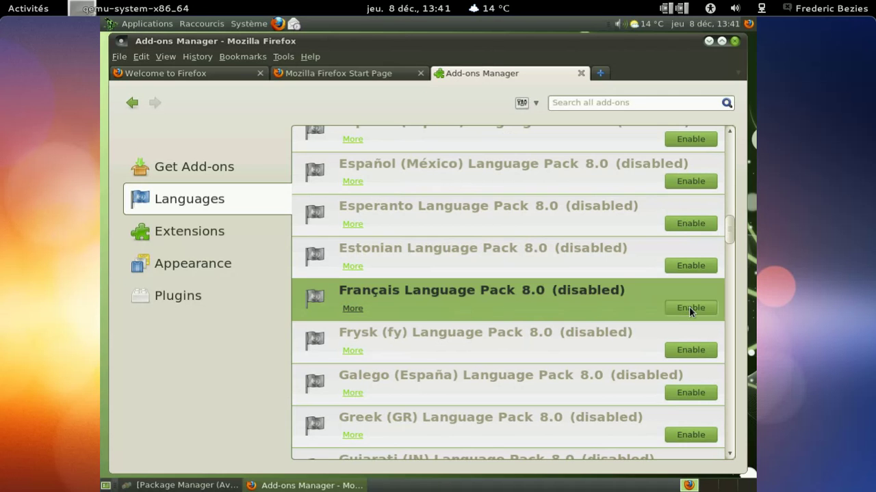
left_click(651, 290)
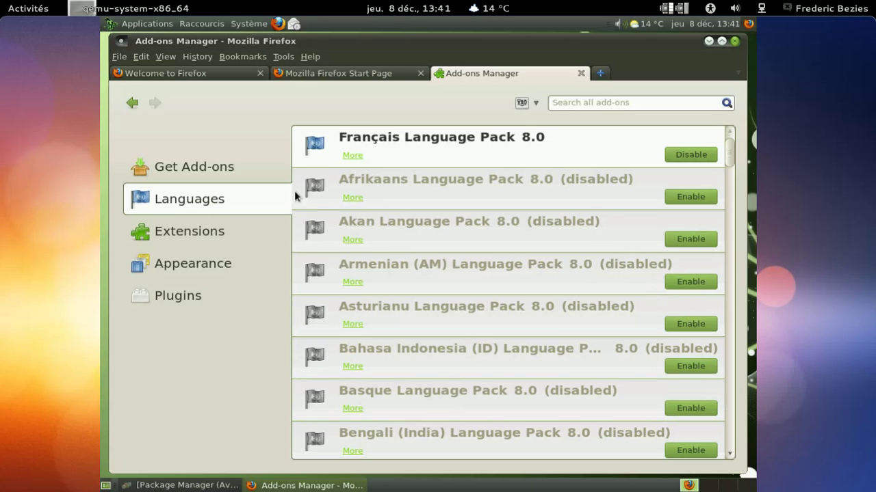
left_click(263, 229)
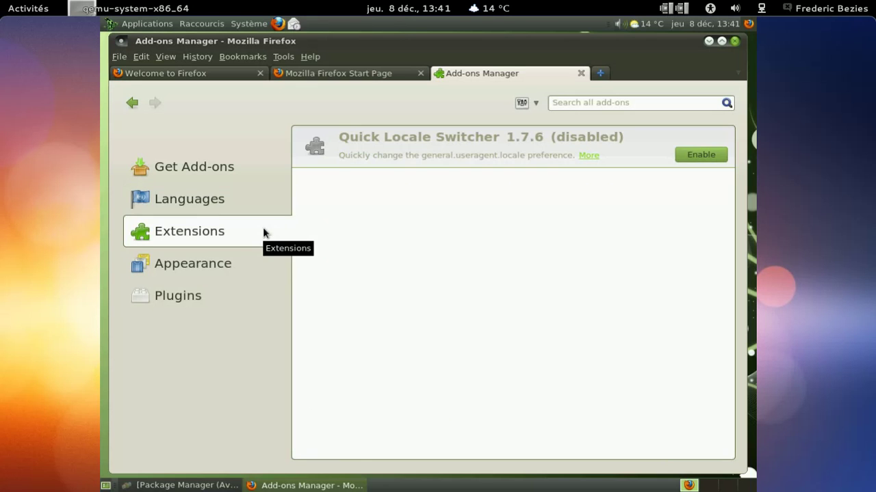
Step: Enable Quick Locale Switcher, restart Firefox, and switch the locale to fr-FR
left_click(682, 154)
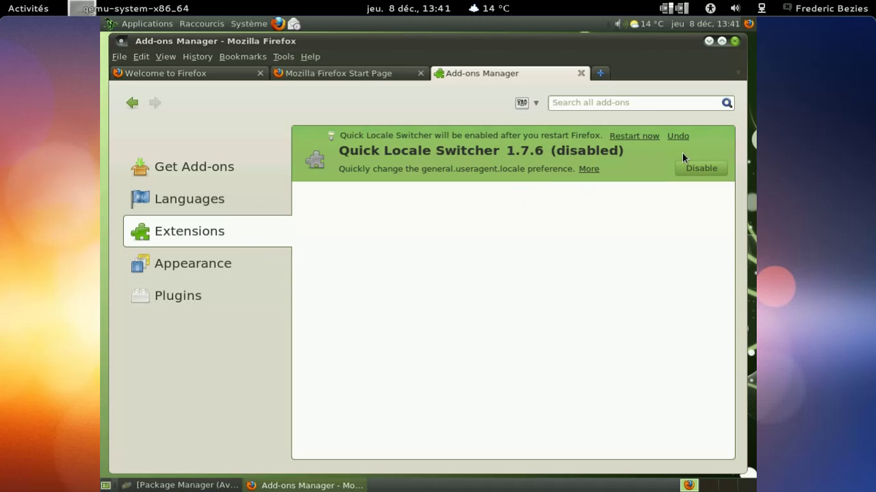
left_click(649, 138)
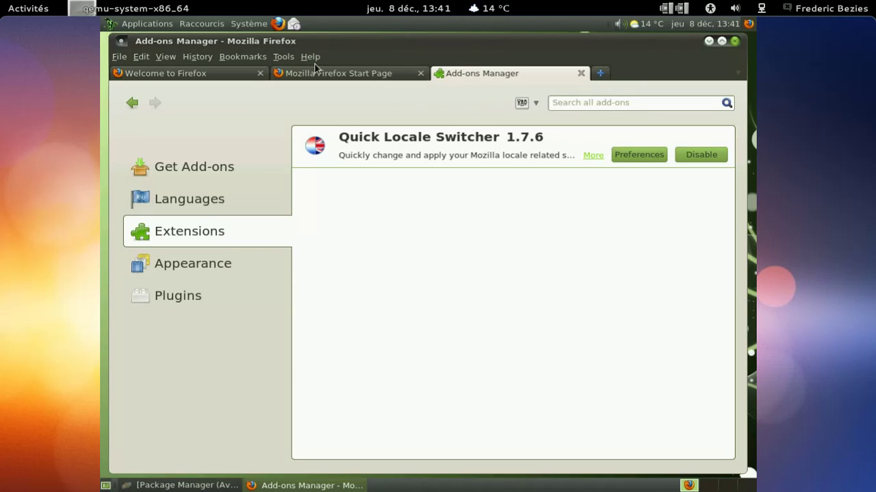
left_click(283, 57)
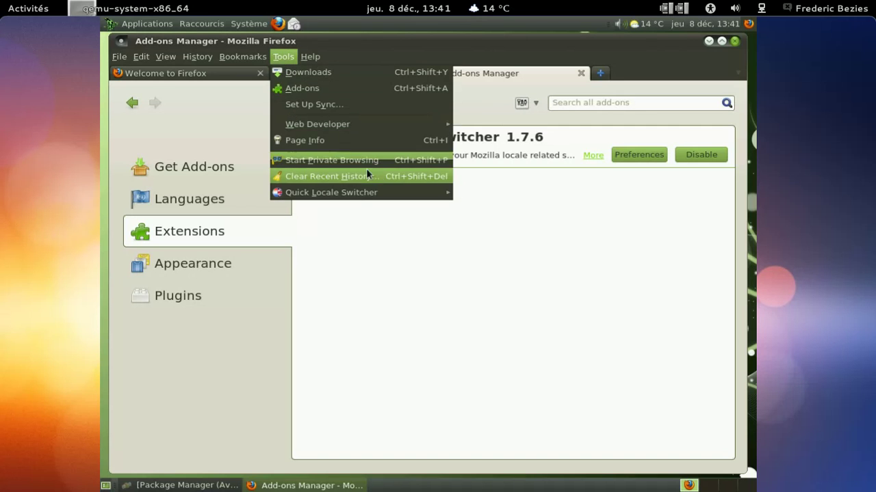
mouse_move(385, 192)
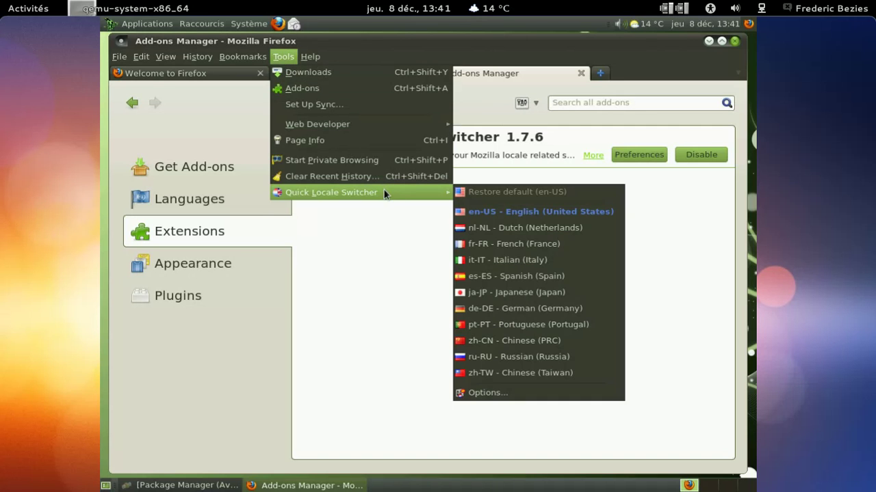
left_click(507, 244)
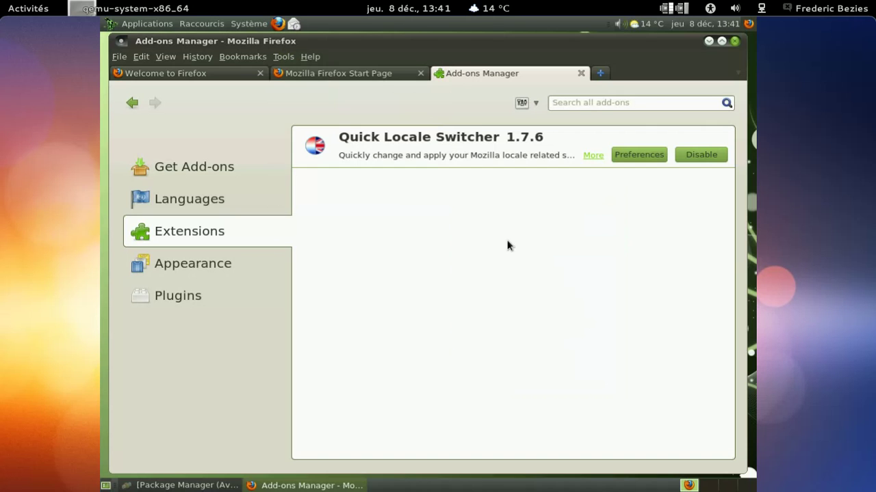
Step: Turn on User Interface Language switching in Quick Locale Switcher options and close the Add-ons tab
left_click(655, 156)
left_click(654, 156)
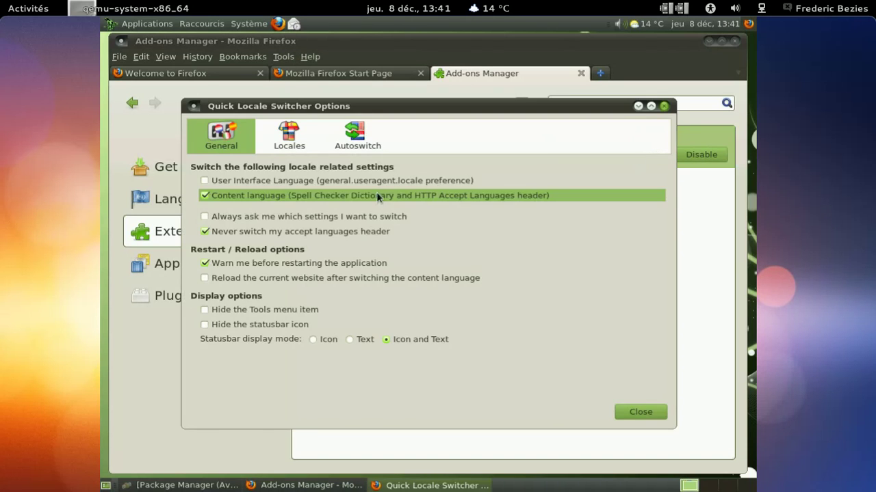
left_click(349, 182)
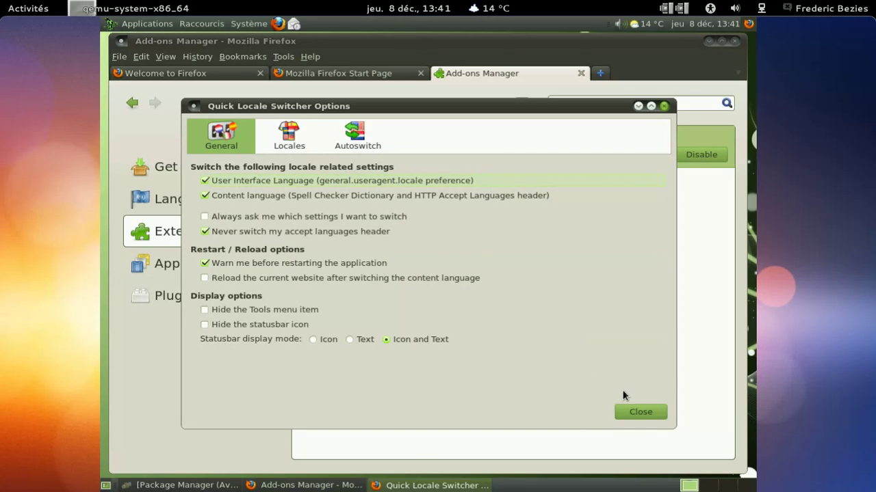
left_click(663, 411)
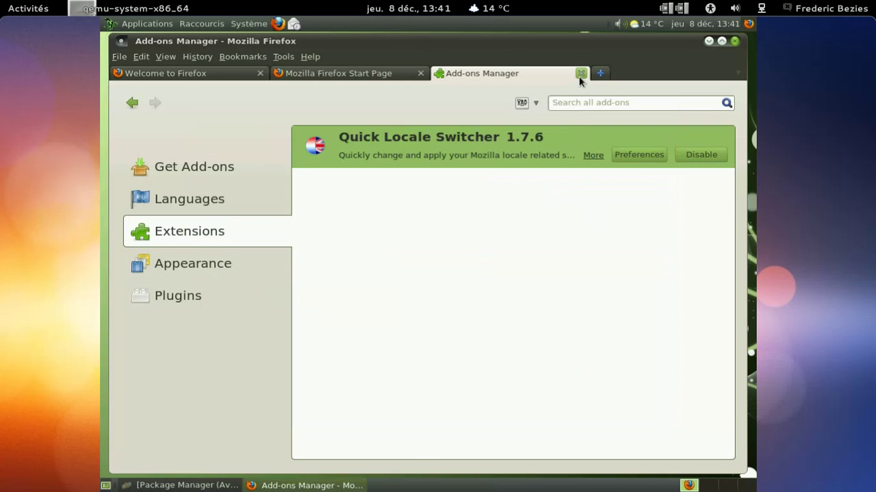
left_click(580, 74)
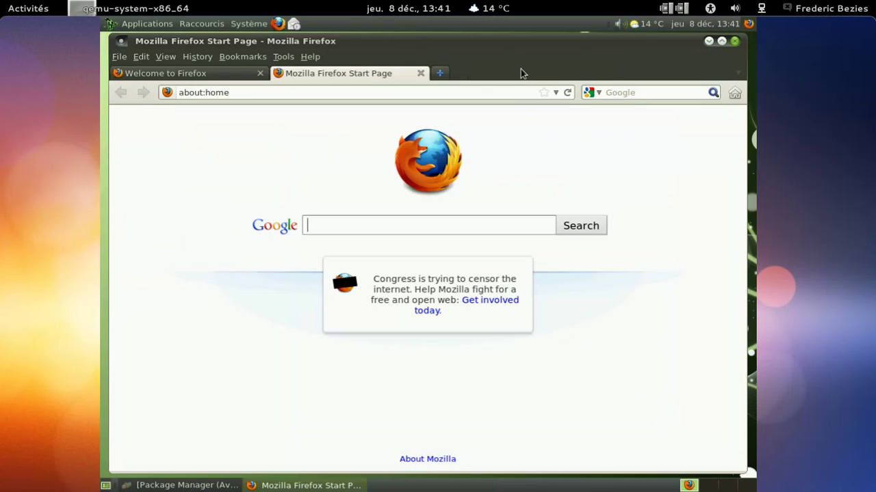
Step: Close Firefox and relaunch it from the panel, dismissing the not-responding alert
left_click(420, 73)
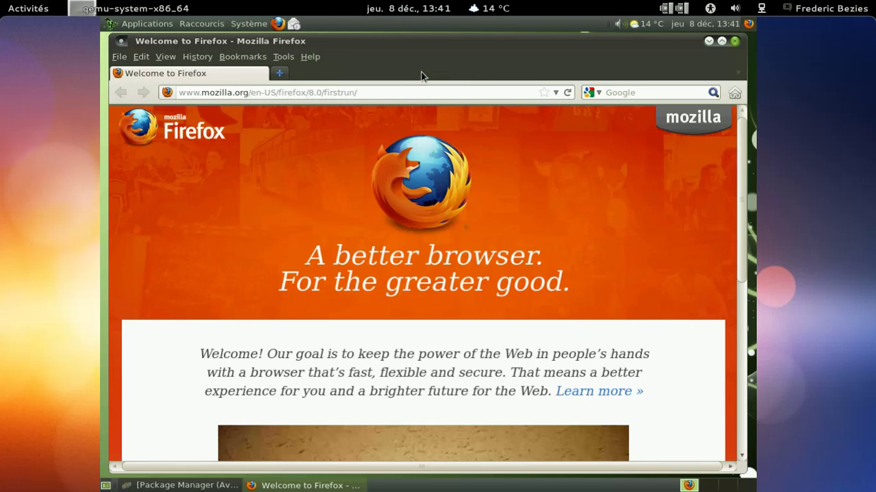
left_click(734, 42)
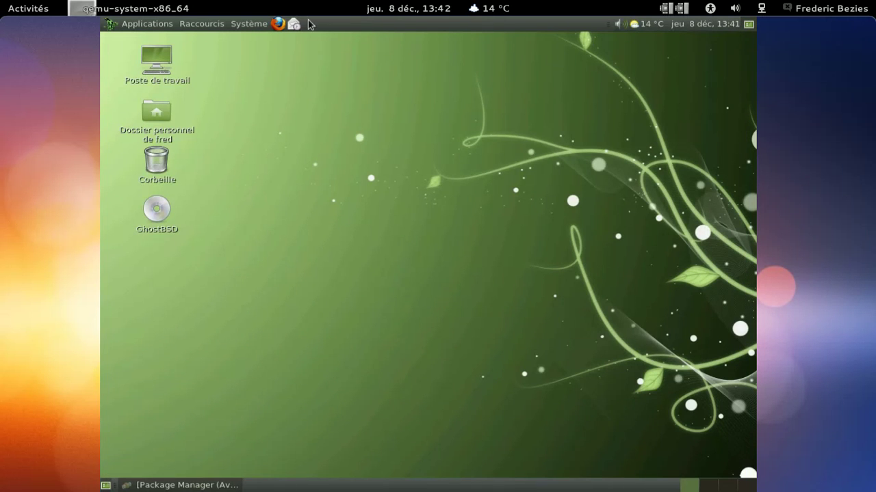
left_click(278, 24)
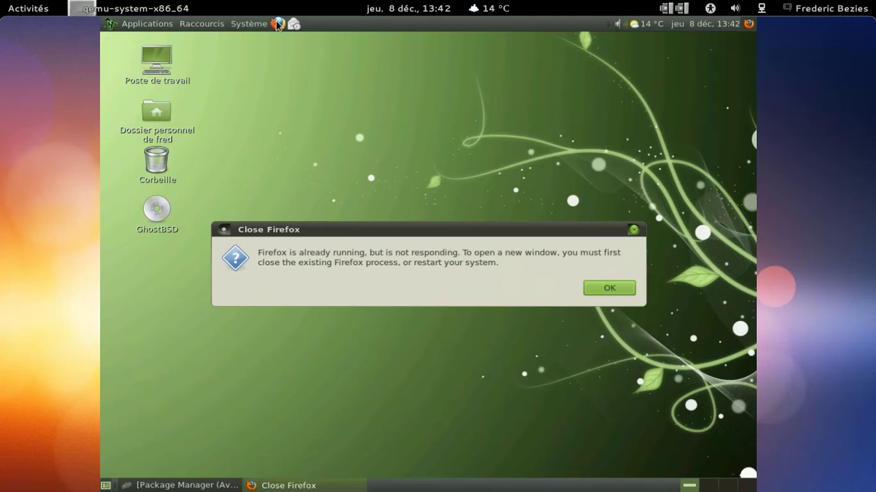
left_click(606, 287)
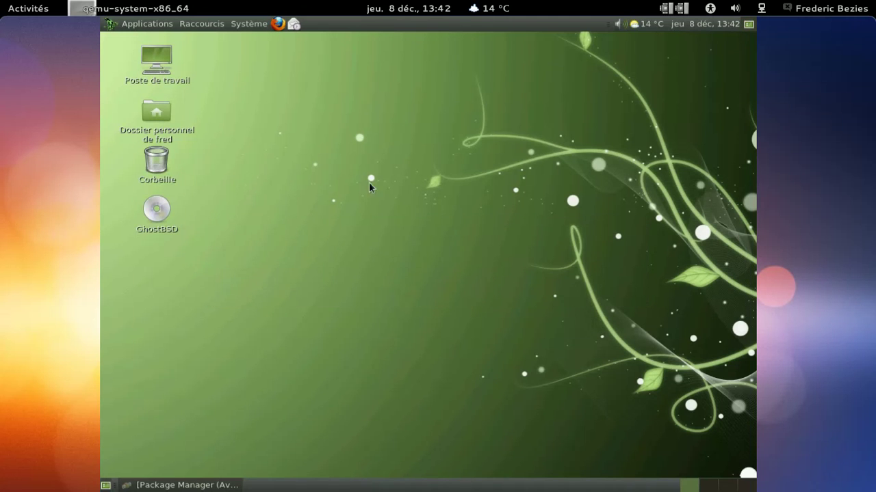
left_click(277, 24)
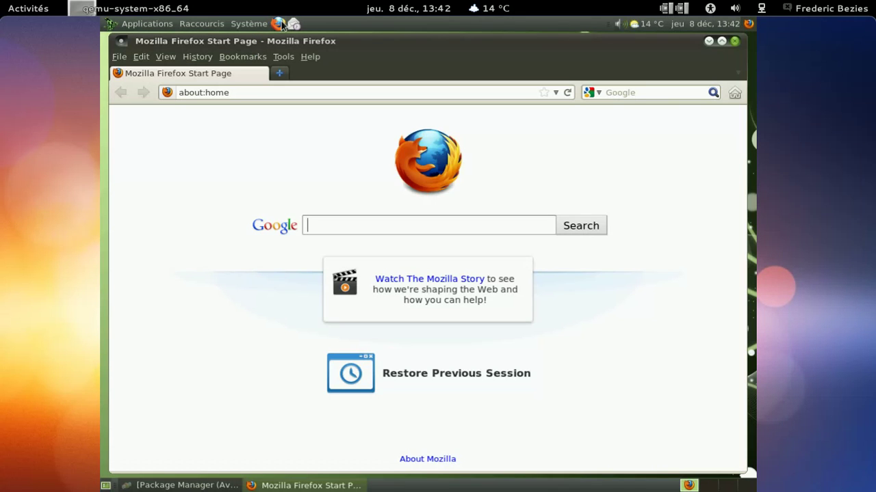
Step: Load about:config and accept the warning to show all preferences
left_click(269, 97)
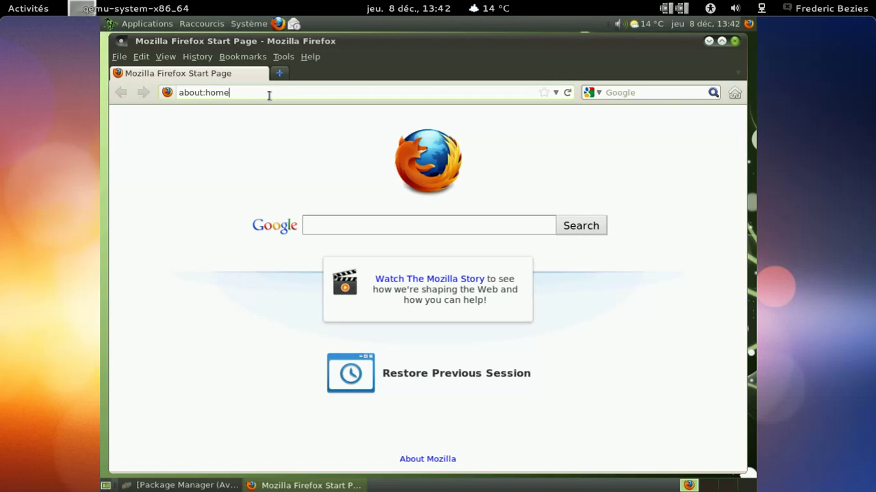
key("BackSpace")
key("BackSpace")
key("BackSpace")
key("BackSpace")
type("c")
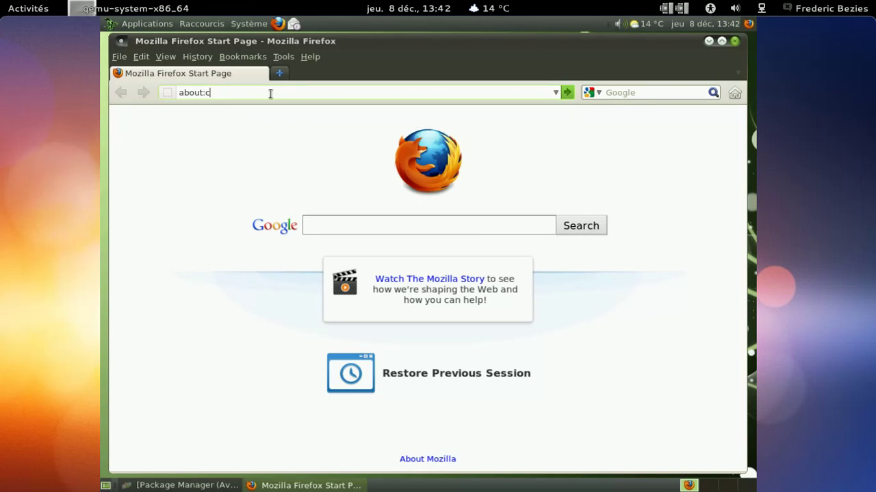
type("onfig")
key("Return")
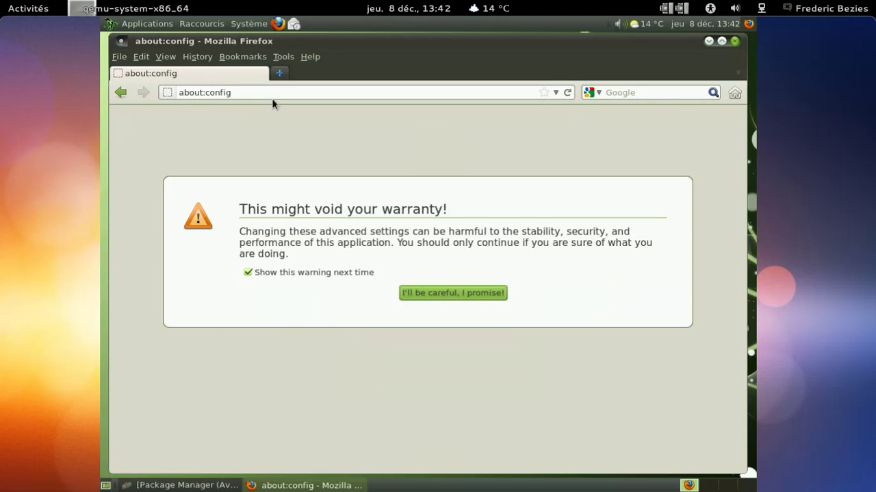
left_click(455, 291)
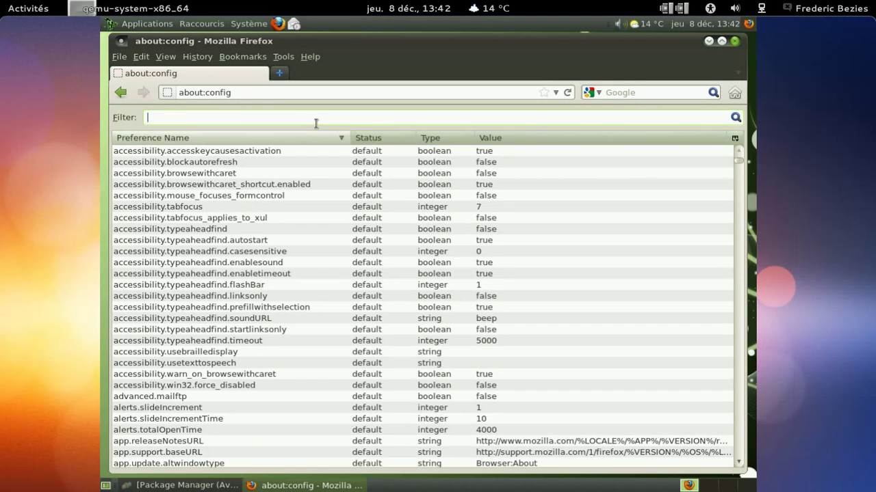
Step: Set general.useragent.locale to fr-FR, then close and relaunch Firefox
type("general.user")
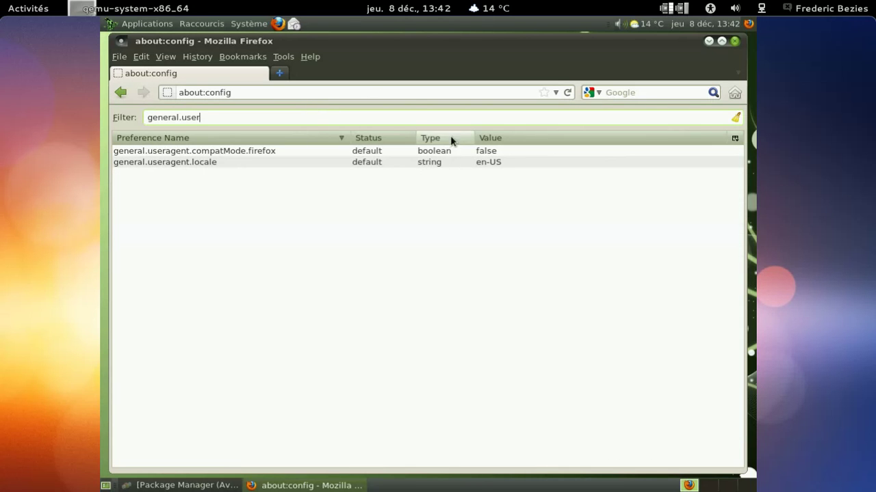
double_click(504, 163)
type("fr-FR")
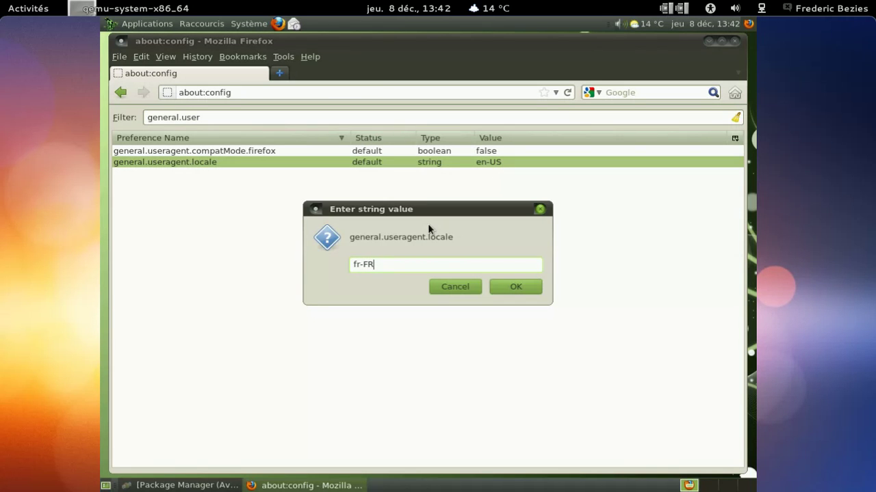
left_click(513, 286)
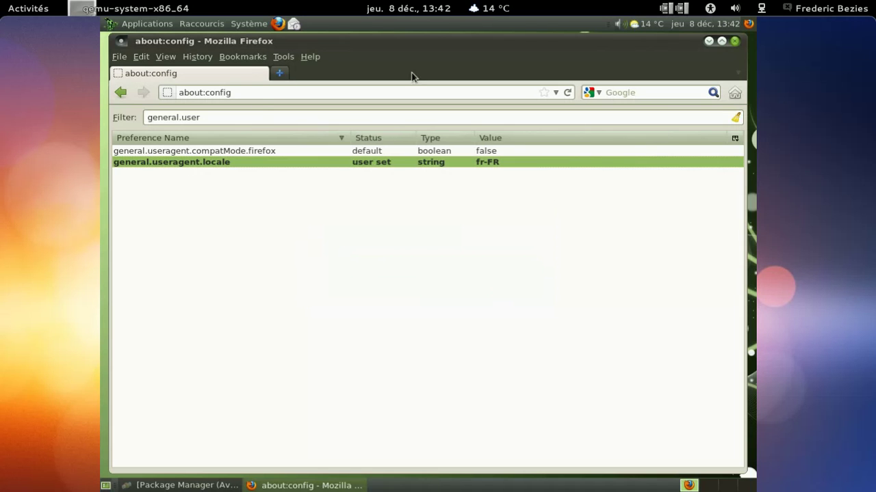
left_click(732, 43)
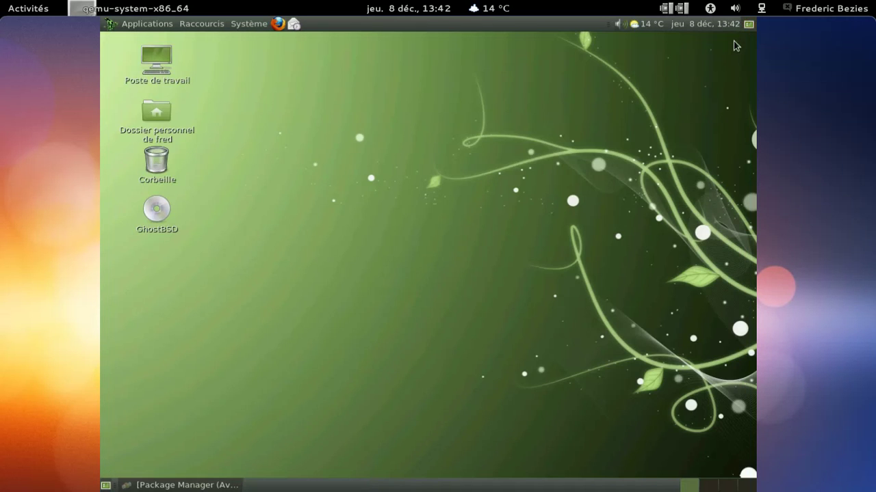
left_click(280, 28)
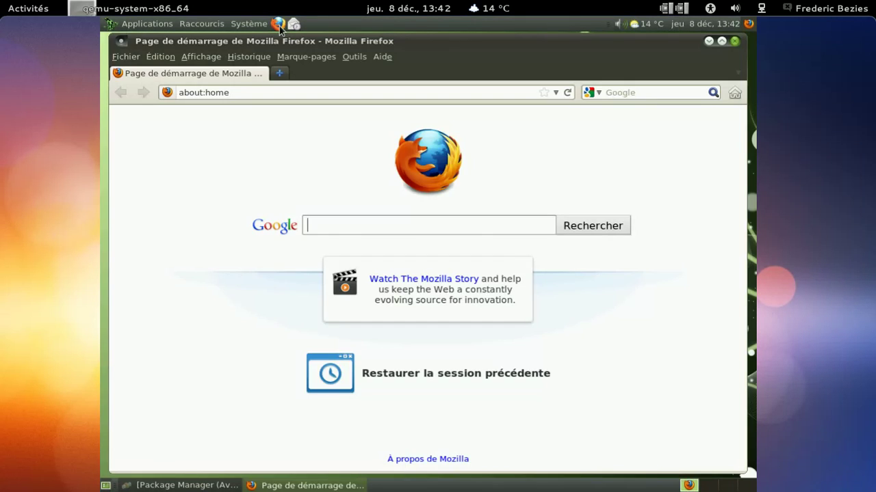
Step: Hide Firefox's menu bar, then check the About dialog showing version 8.0
right_click(418, 58)
left_click(435, 66)
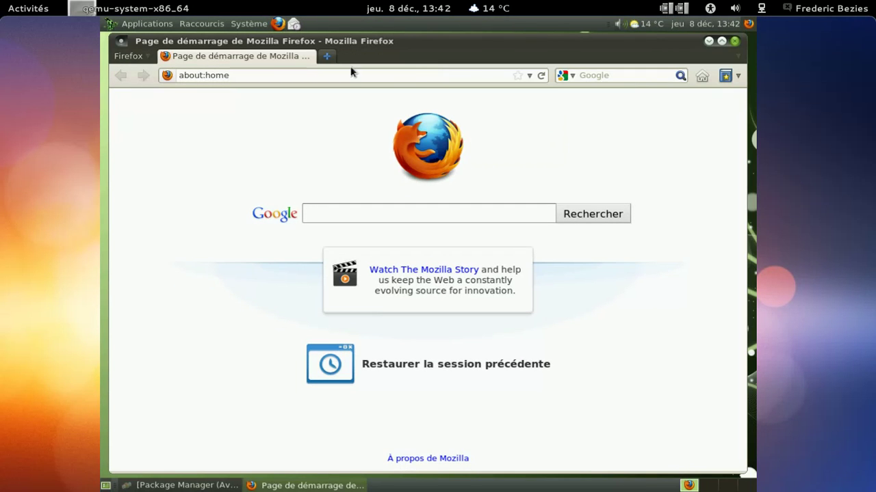
left_click(133, 56)
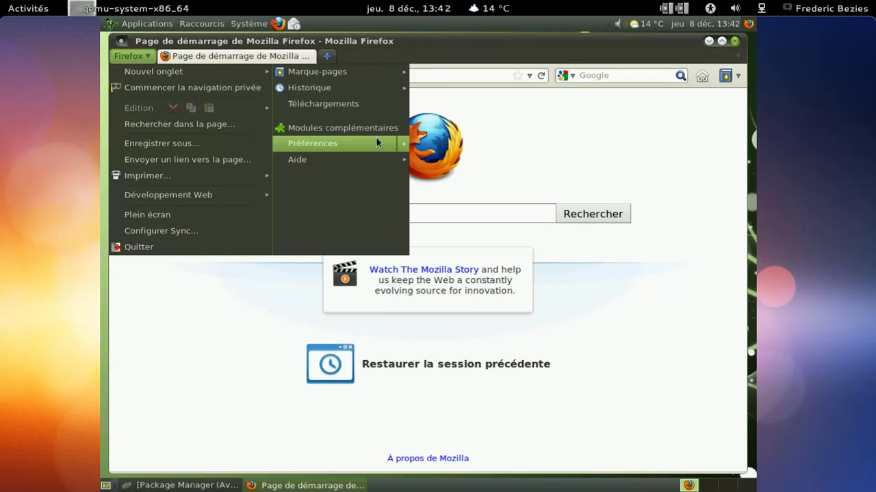
mouse_move(403, 160)
left_click(465, 248)
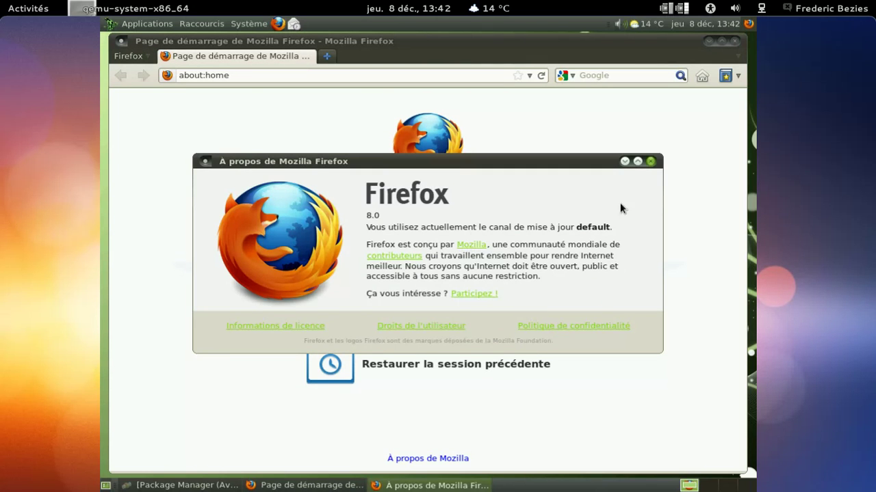
left_click(650, 162)
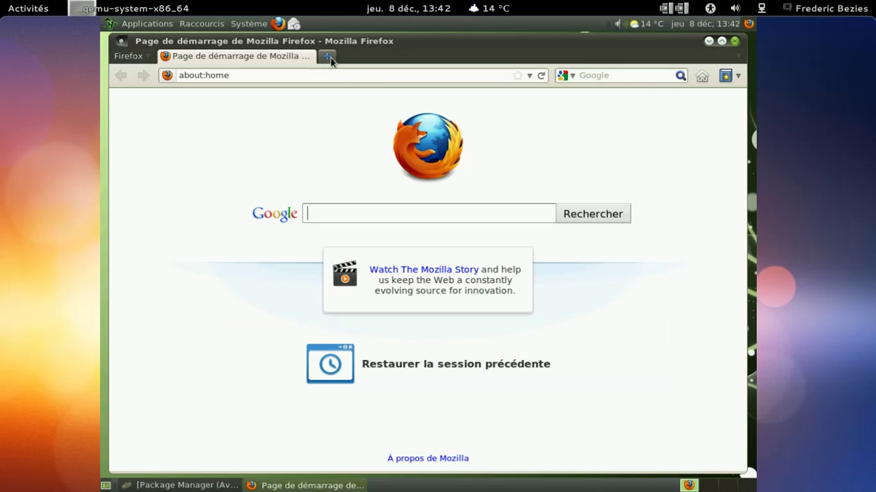
Step: View about:plugins in a new tab, then close the tab and the Firefox window
left_click(329, 56)
type("about:")
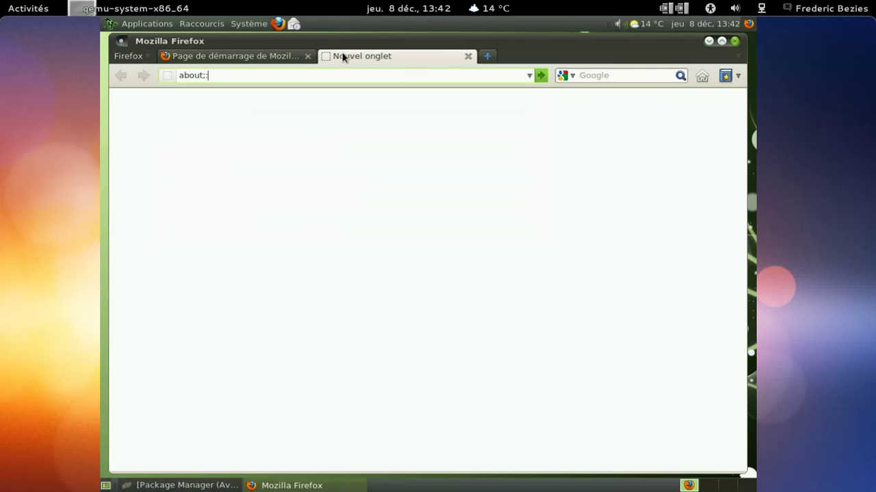
type("plugins")
key("Return")
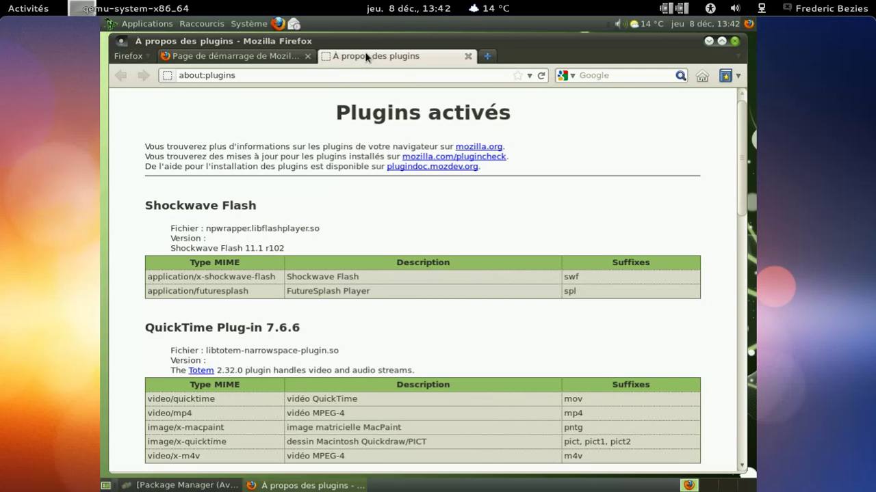
left_click(468, 56)
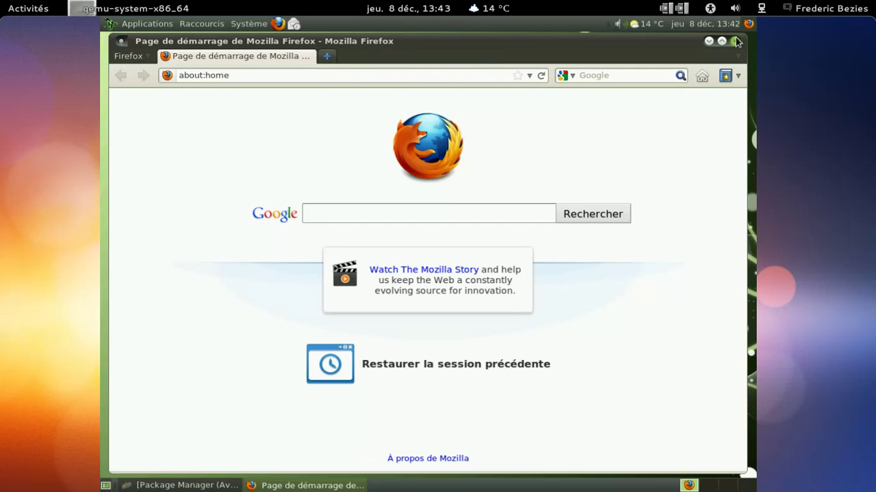
left_click(734, 41)
Step: In Package Manager, search for libreoffice and select the libreoffice-3.4.4 and legacy-3.3.4 results
left_click(181, 485)
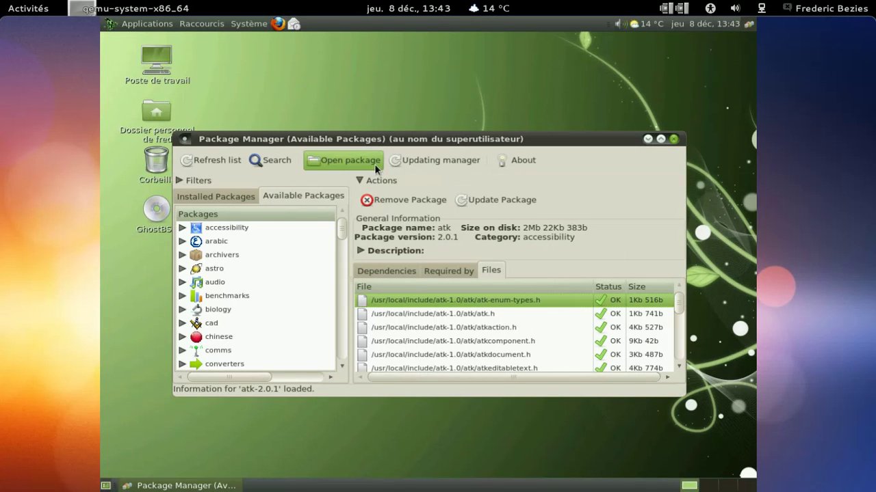
left_click(271, 161)
type("libreoffice")
key("Return")
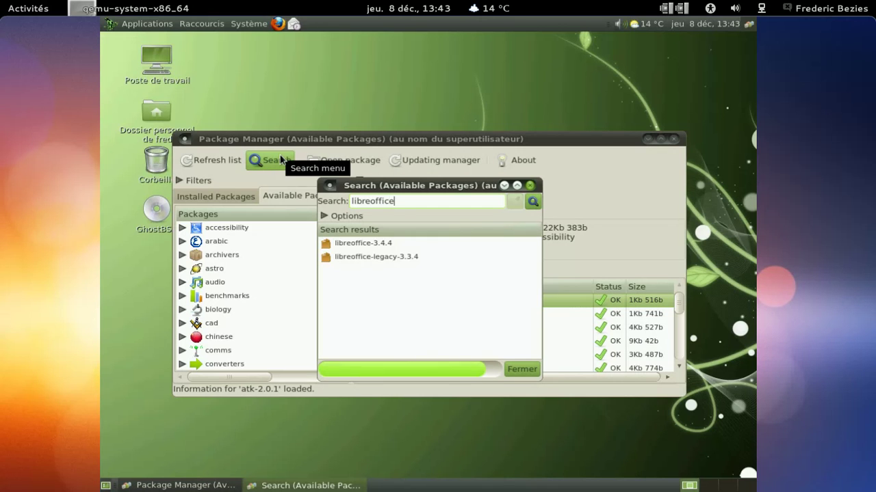
left_click(380, 249)
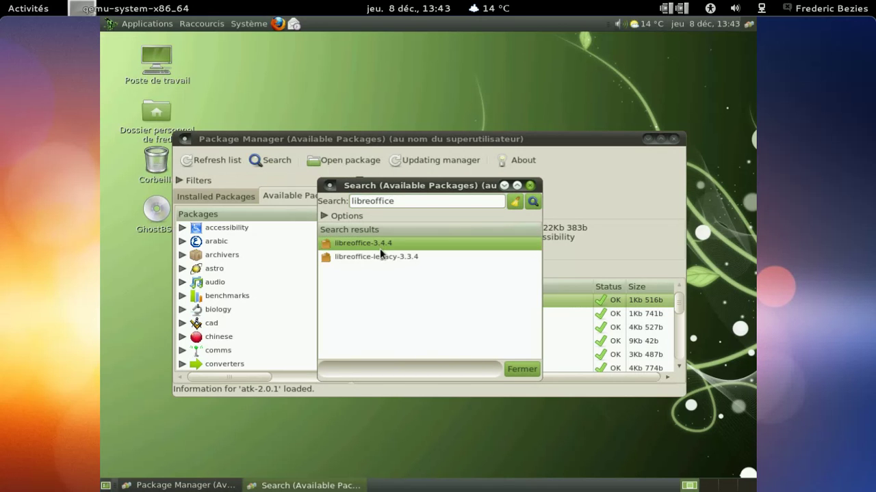
left_click(380, 257)
Step: Search for vlc, queue vlc-1.1.12,3 with its dependencies, start fetching, and relaunch Firefox
left_click_drag(424, 202, 326, 200)
type("vlc")
key("Return")
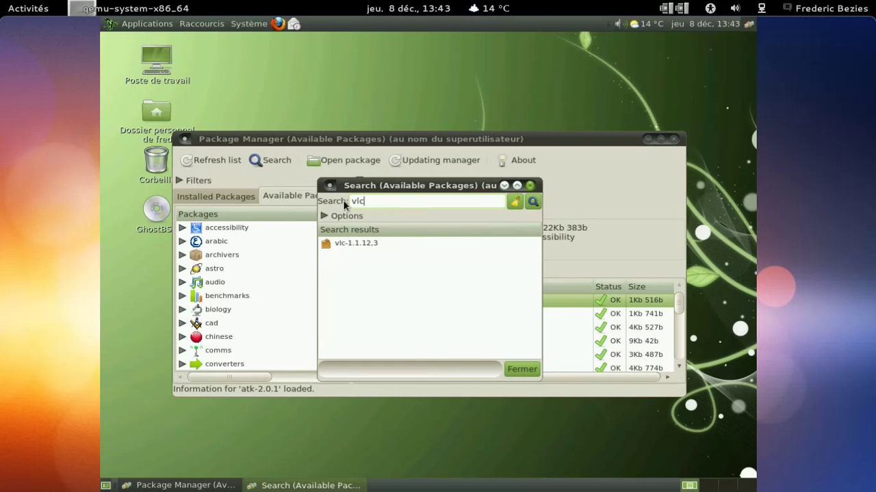
left_click(375, 245)
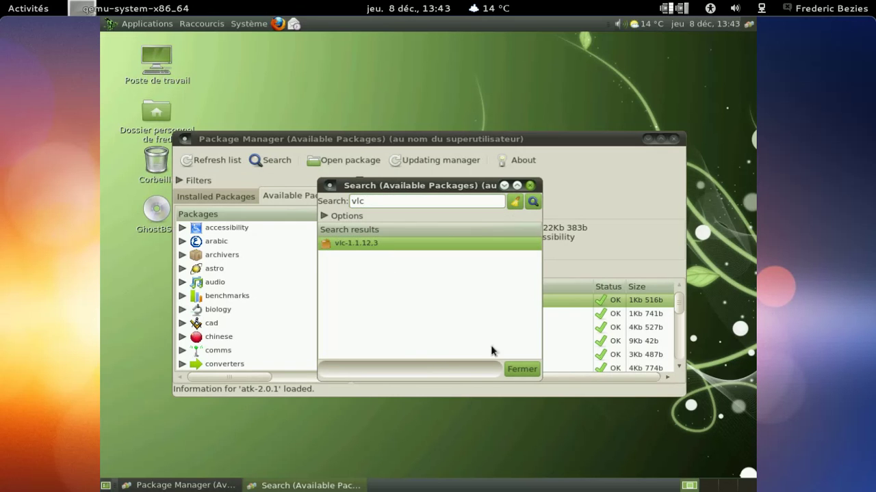
double_click(390, 247)
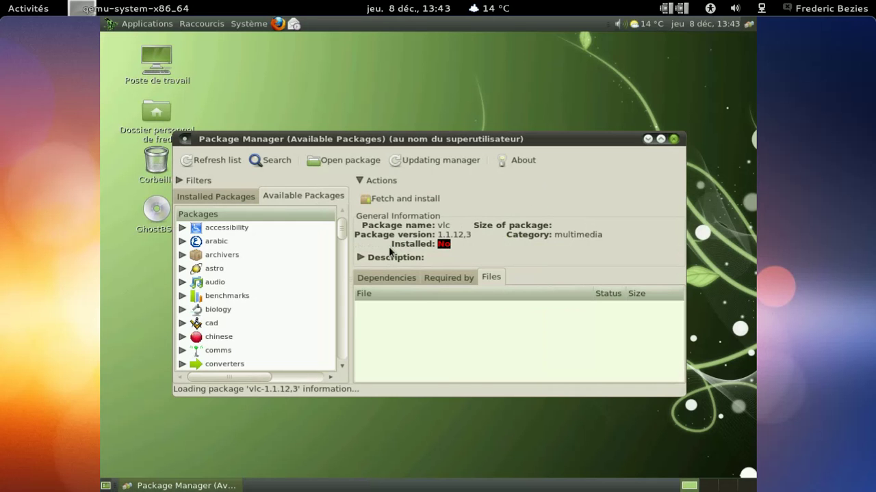
left_click(382, 276)
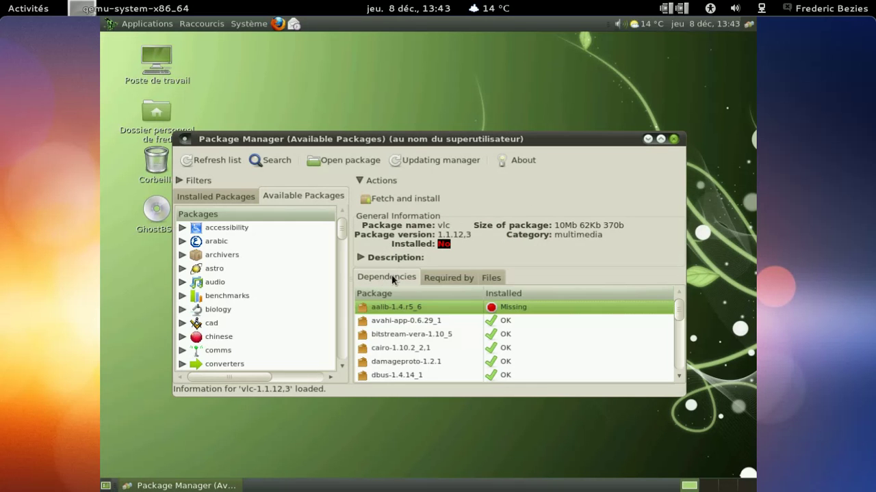
left_click(385, 198)
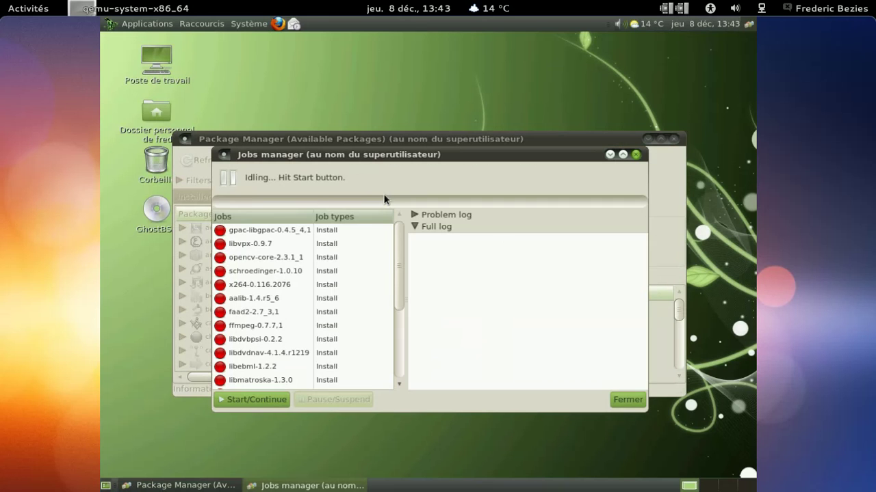
left_click(273, 401)
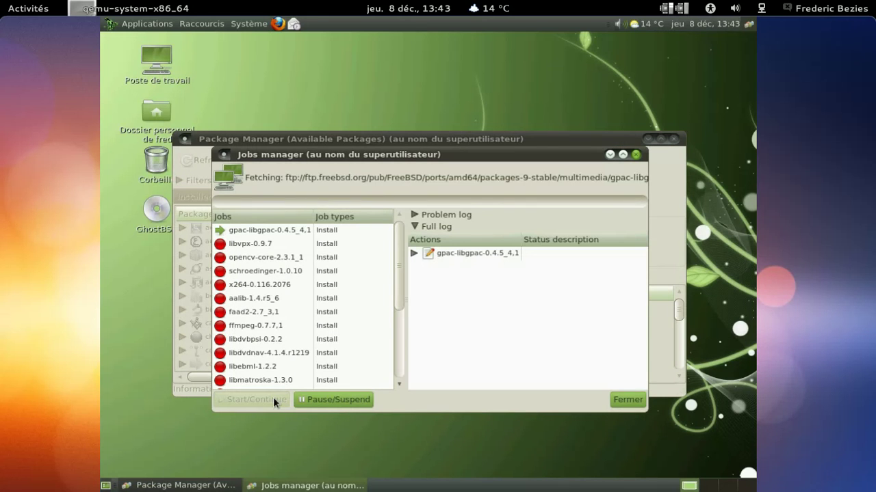
left_click(277, 25)
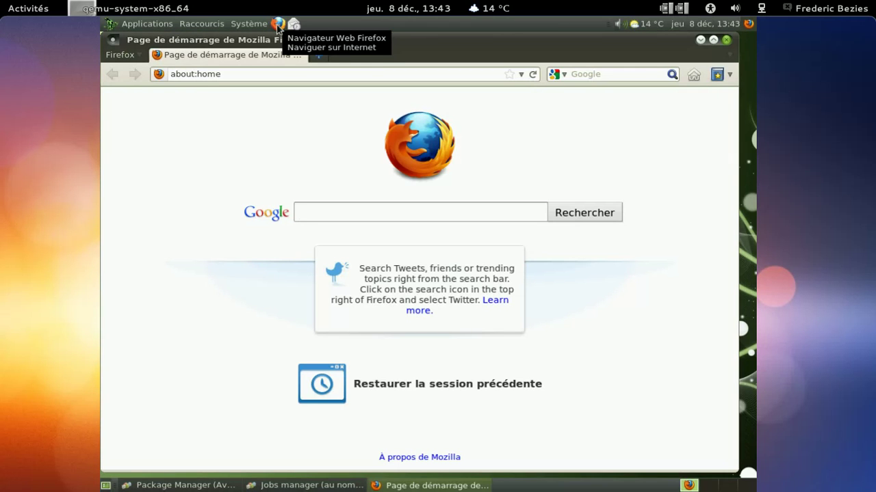
Step: Go to diasp.org from the Firefox address bar
left_click(315, 73)
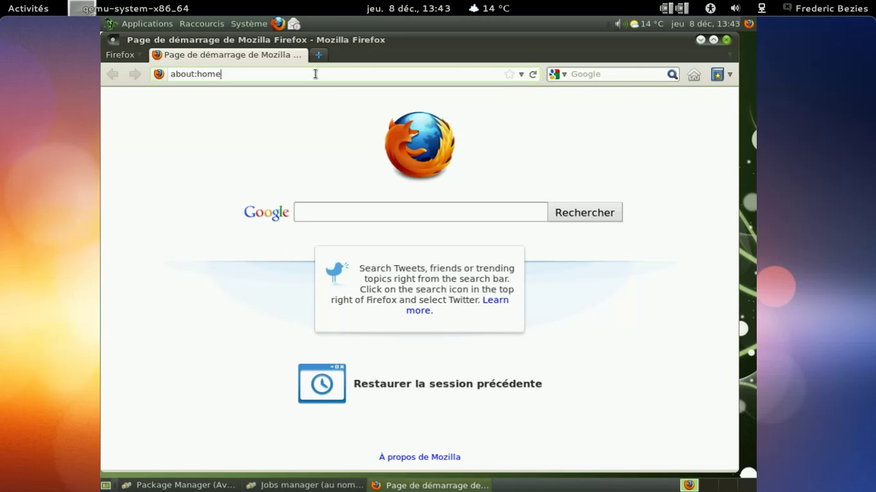
key("ctrl+a")
type("di")
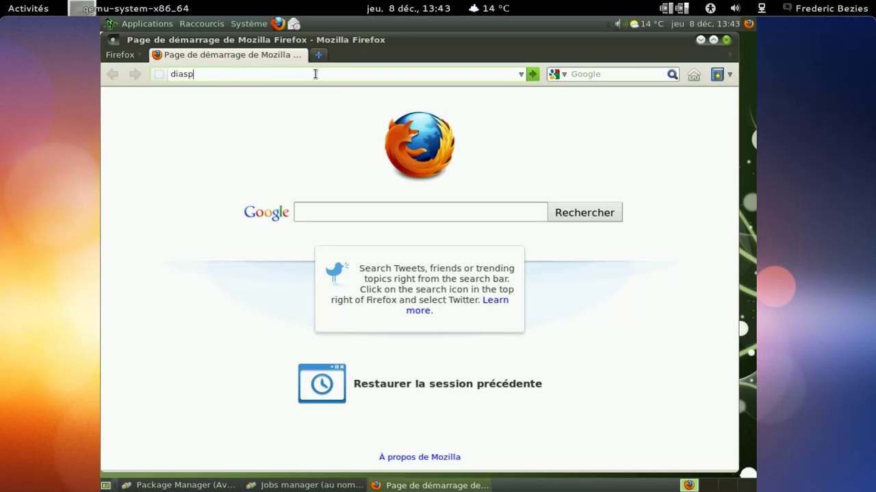
key("Return")
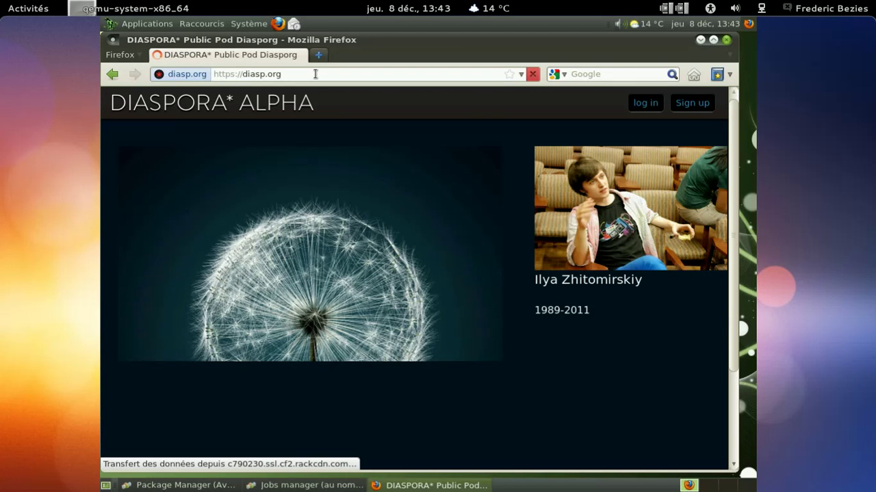
Step: Sign in to diaspora with the account's e-mail and password, then decline saving the password
left_click(645, 103)
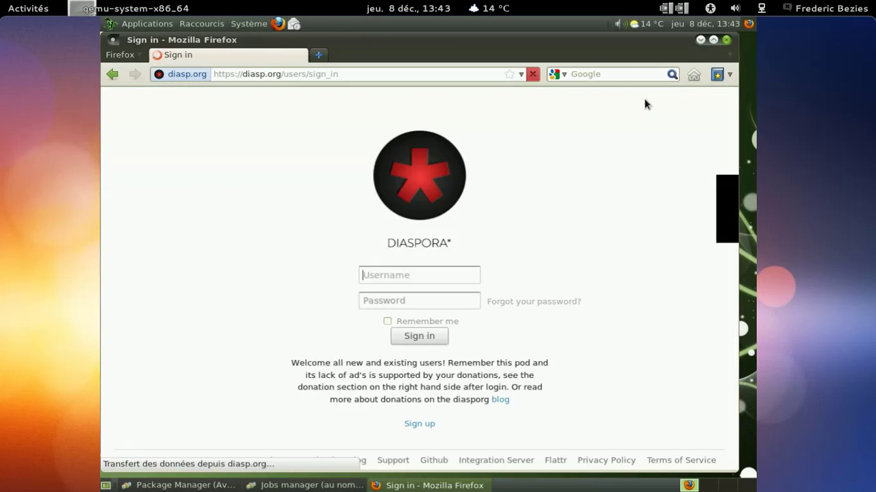
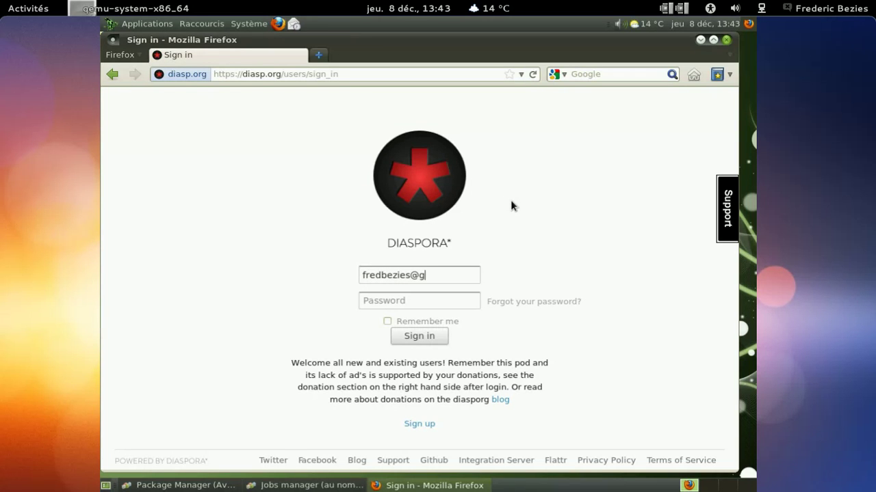
key("Tab")
type("••")
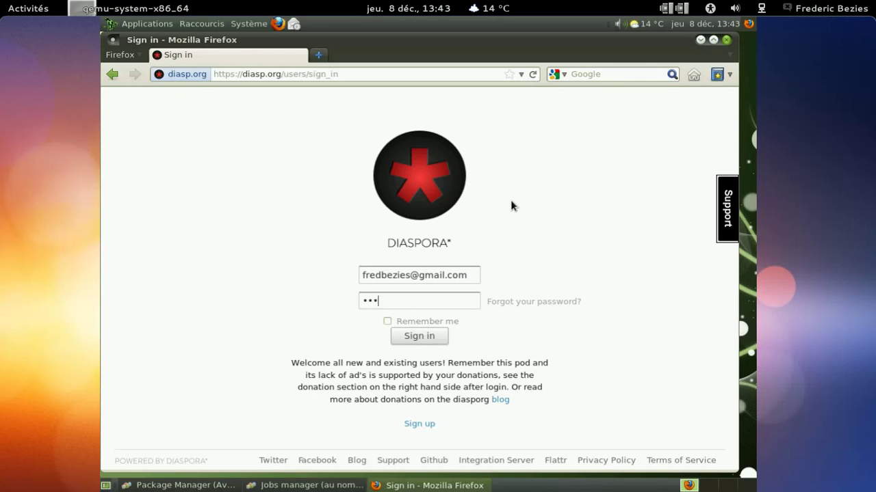
type("•••")
left_click(435, 335)
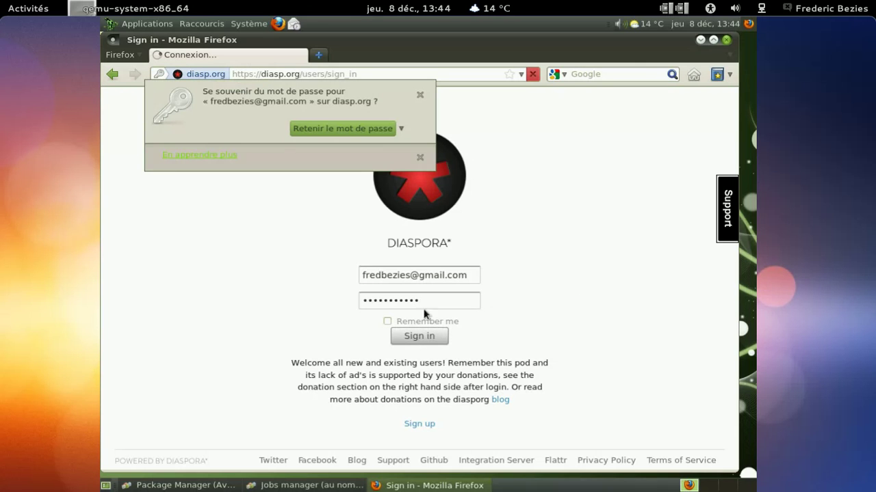
left_click(420, 102)
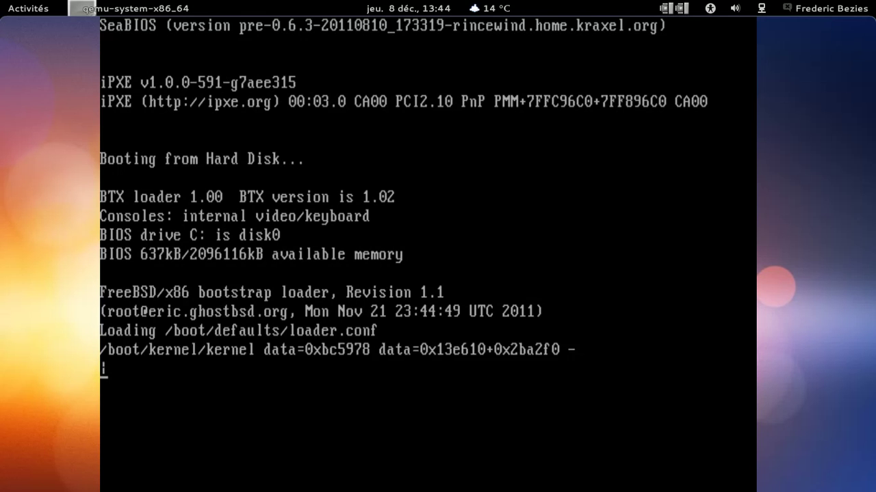
Step: Boot GhostBSD immediately from the loader menu and wait for the GDM login screen
key("Return")
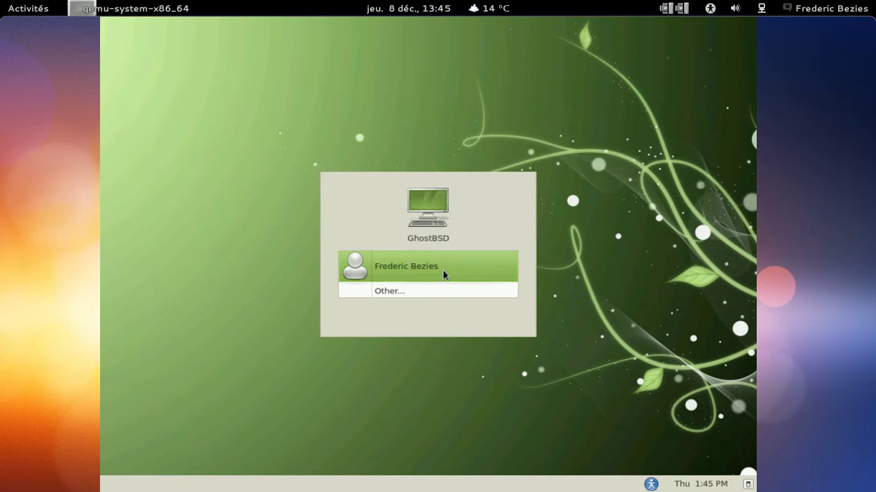
Step: Log in with the single user account and its password to reach the GhostBSD desktop
left_click(443, 269)
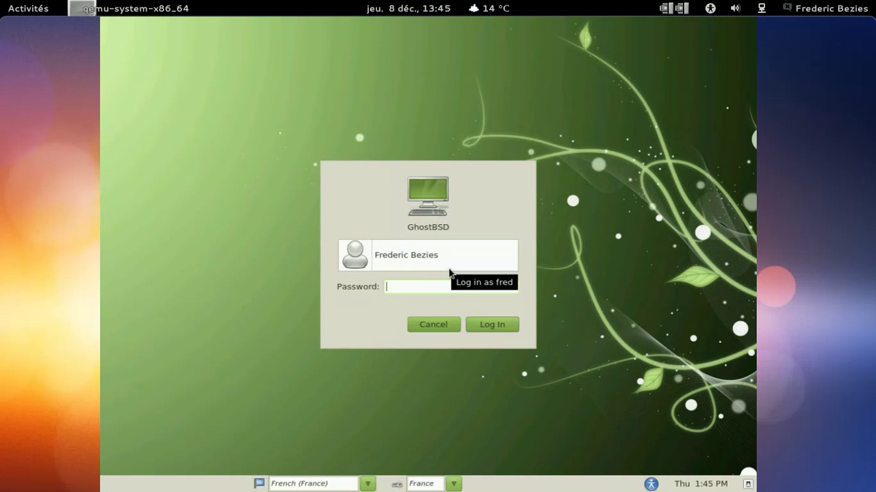
type("********")
key("Return")
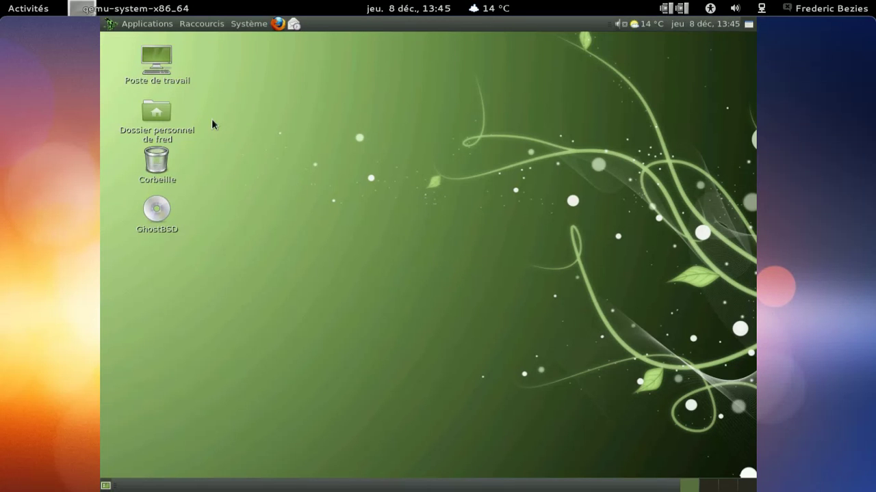
Step: Launch Package Manager with the administrator password and search available packages for vlc
left_click(161, 24)
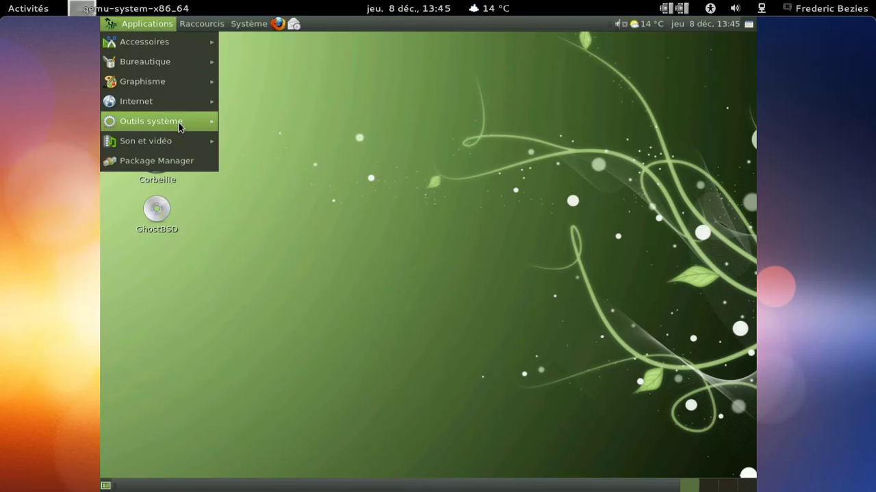
left_click(183, 161)
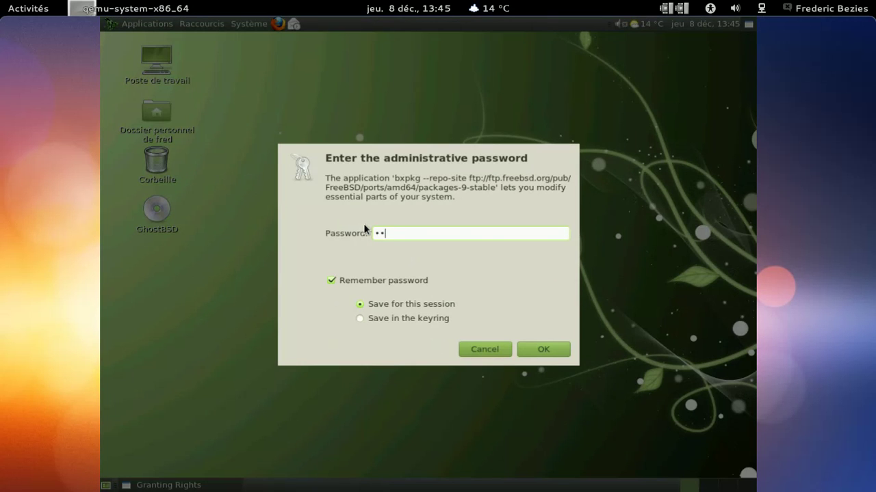
type("•••••••••")
key("Return")
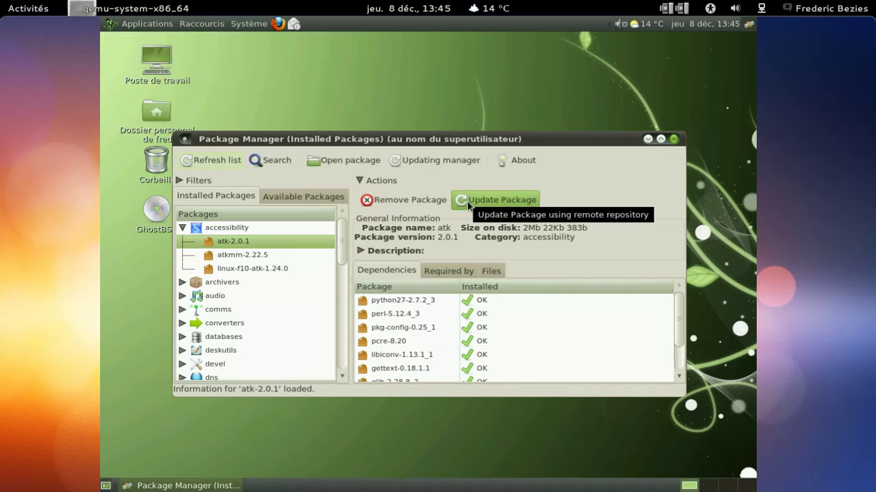
left_click(286, 163)
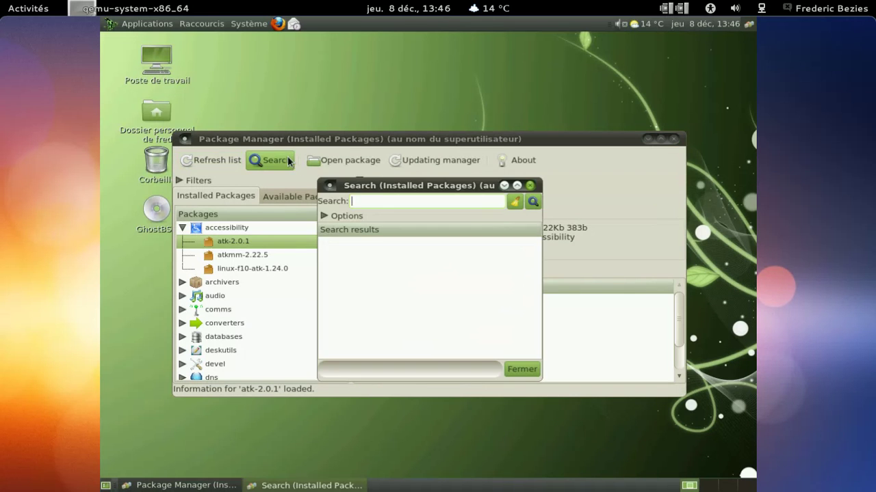
type("vlc")
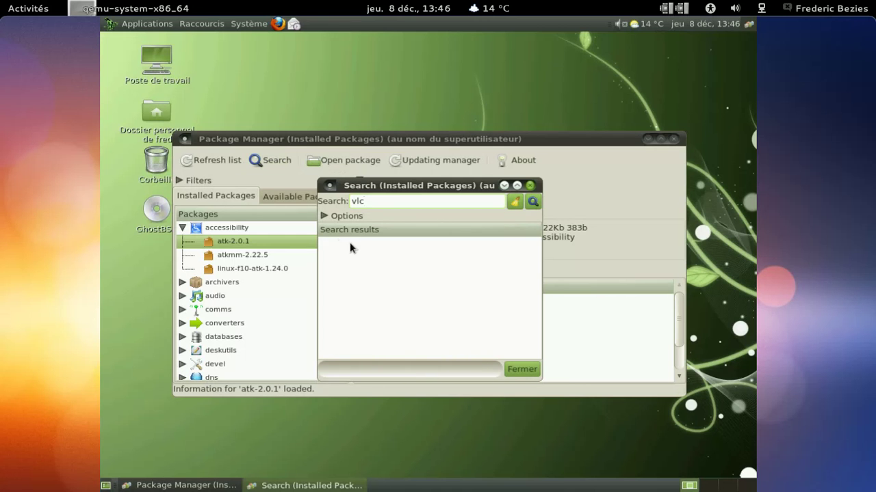
left_click(286, 195)
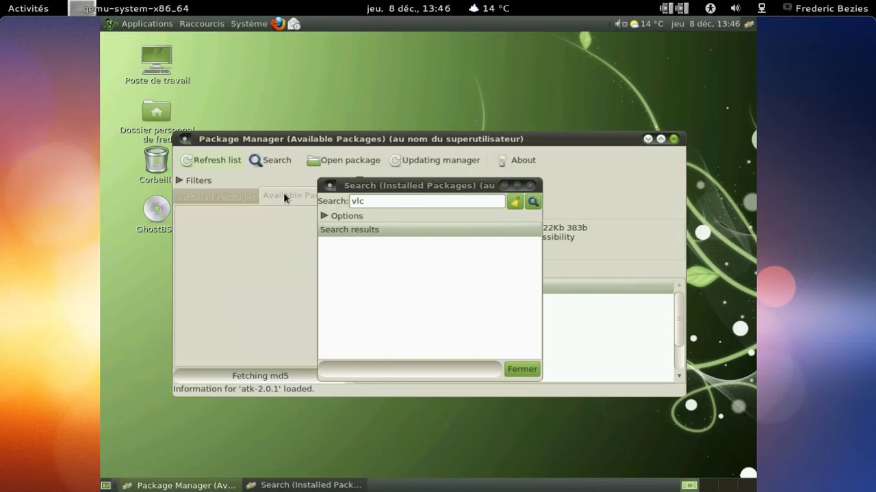
left_click(534, 202)
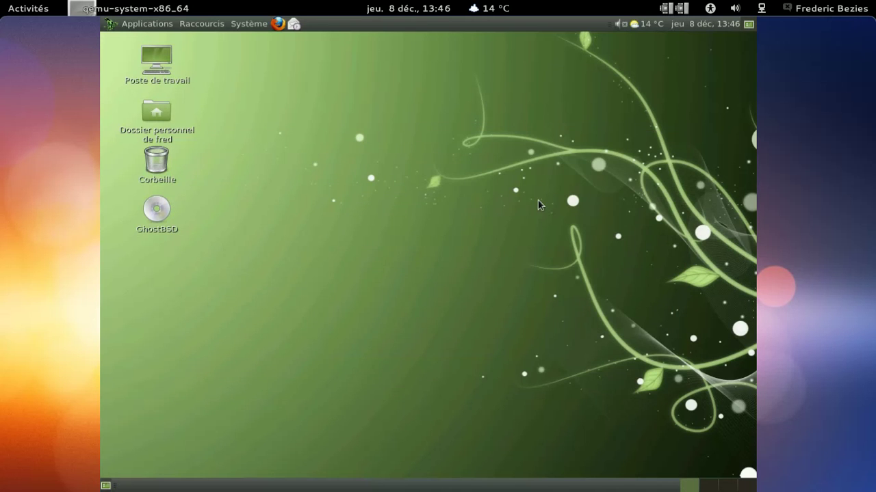
Step: Relaunch Package Manager from Applications and dismiss the granted-permissions notice
left_click(147, 23)
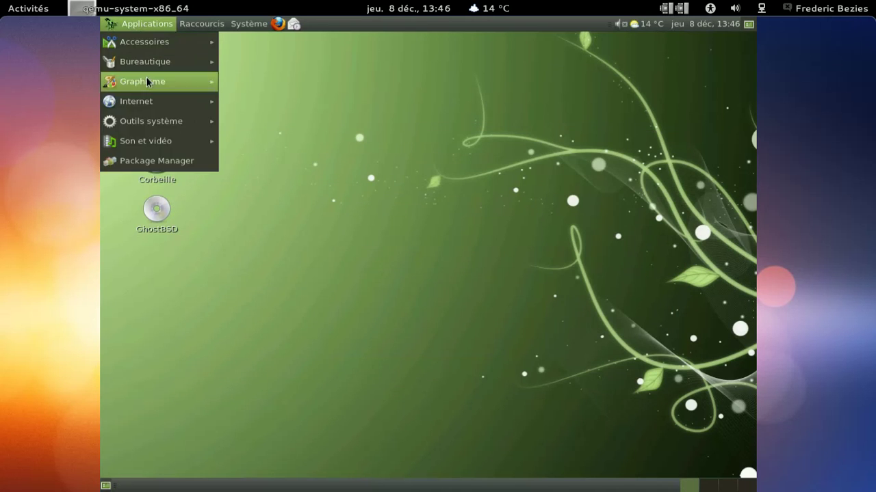
left_click(170, 159)
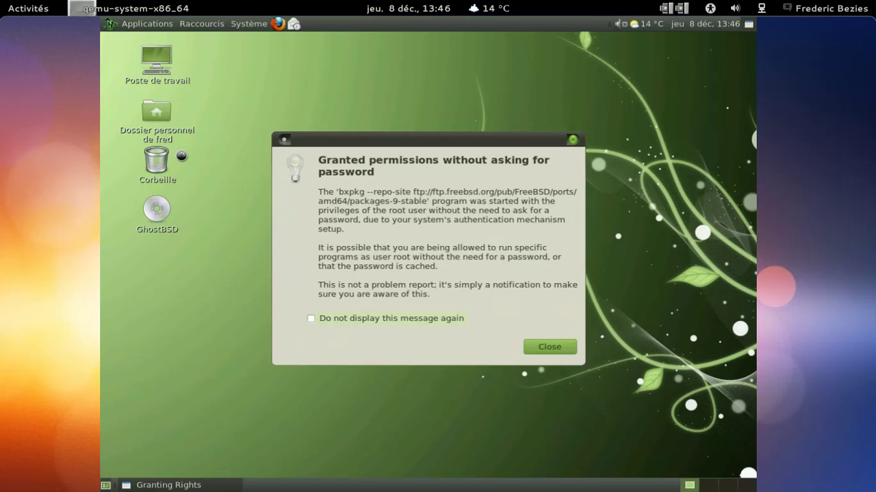
left_click(549, 347)
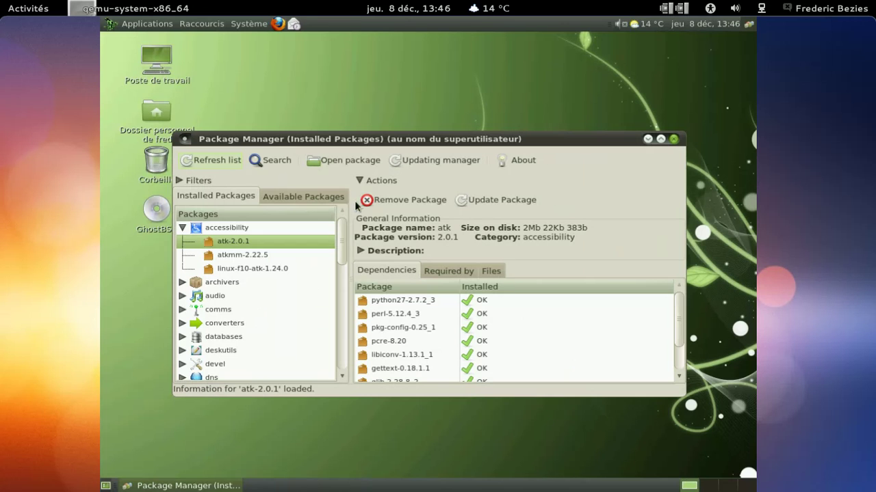
left_click(268, 161)
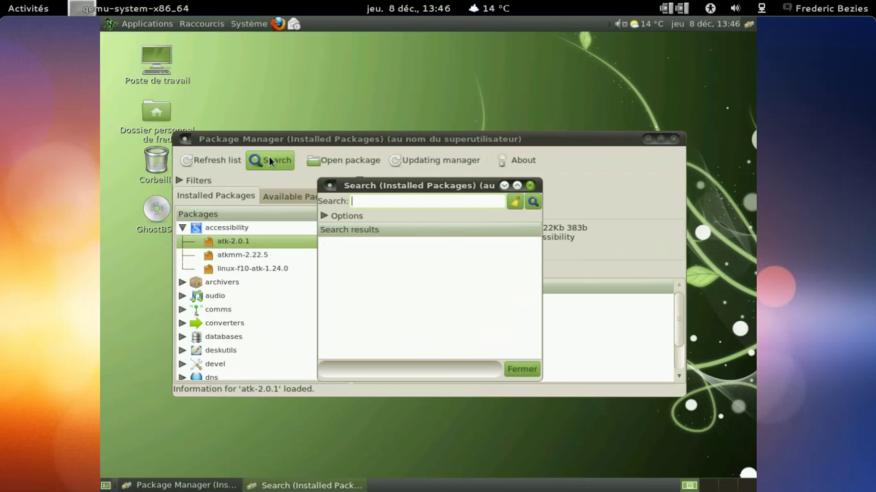
type("vlc")
key("Return")
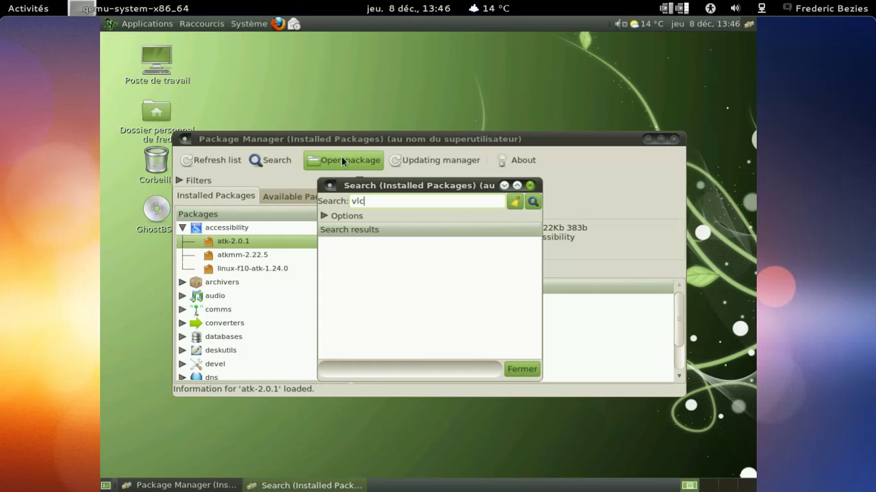
left_click(514, 201)
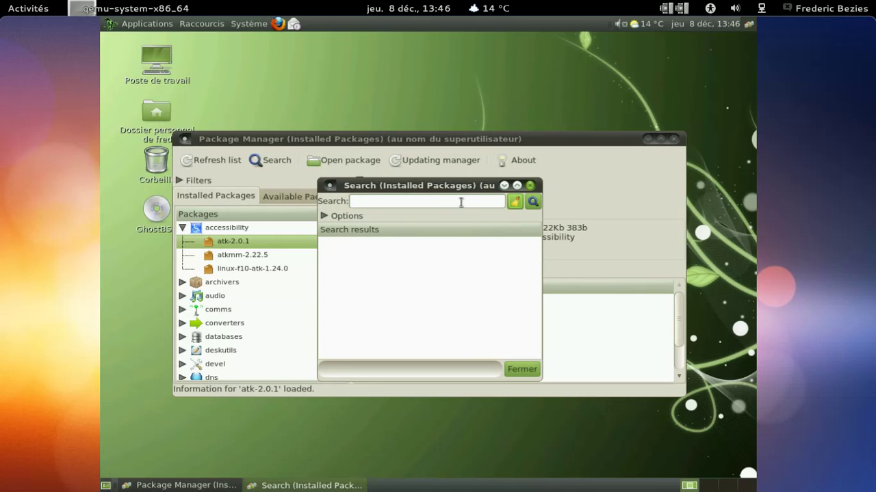
left_click(461, 203)
type("video")
key("Return")
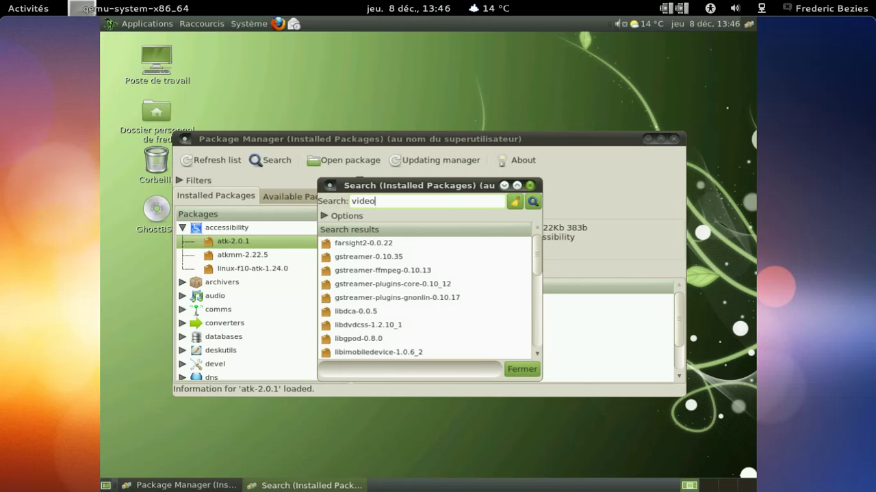
left_click_drag(535, 259, 530, 298)
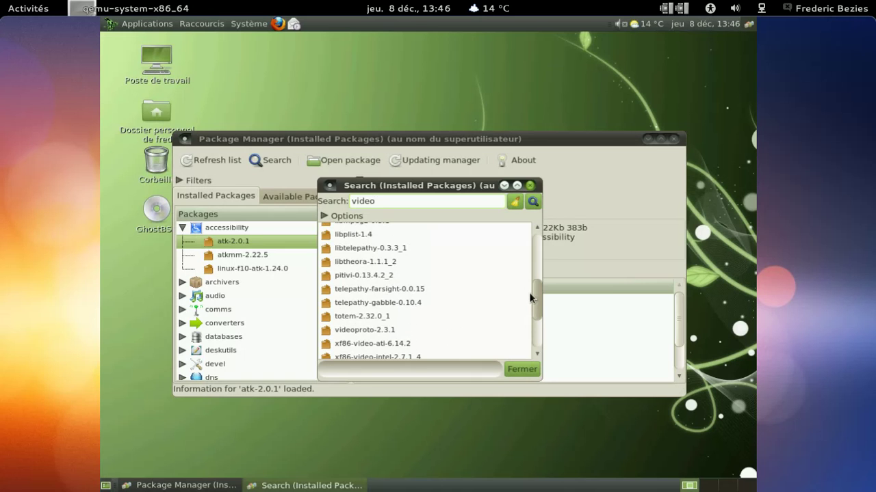
left_click(529, 186)
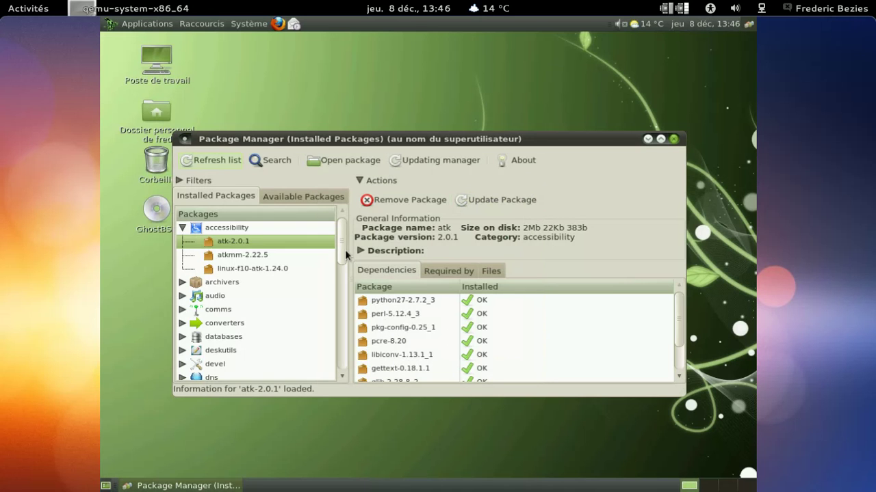
left_click_drag(342, 244, 341, 303)
Step: Expand multimedia in Available Packages and queue vlc-1.1.12,3 for installation in the Jobs manager
left_click(314, 195)
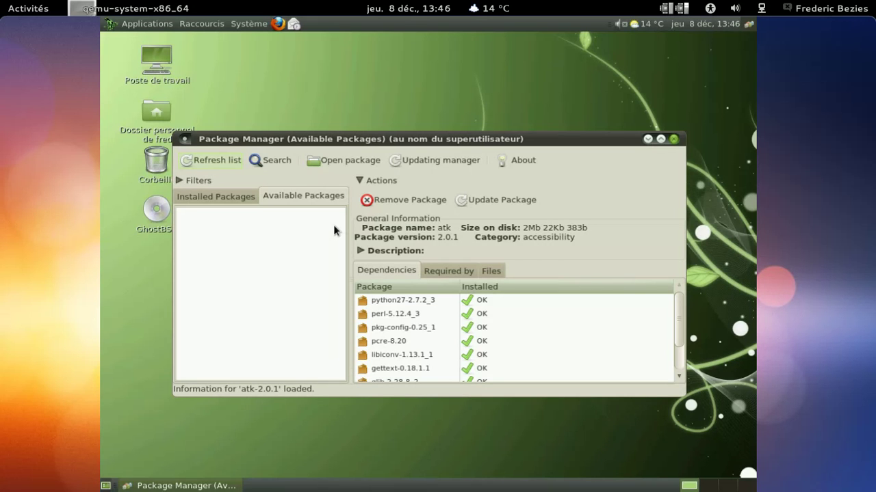
left_click(145, 24)
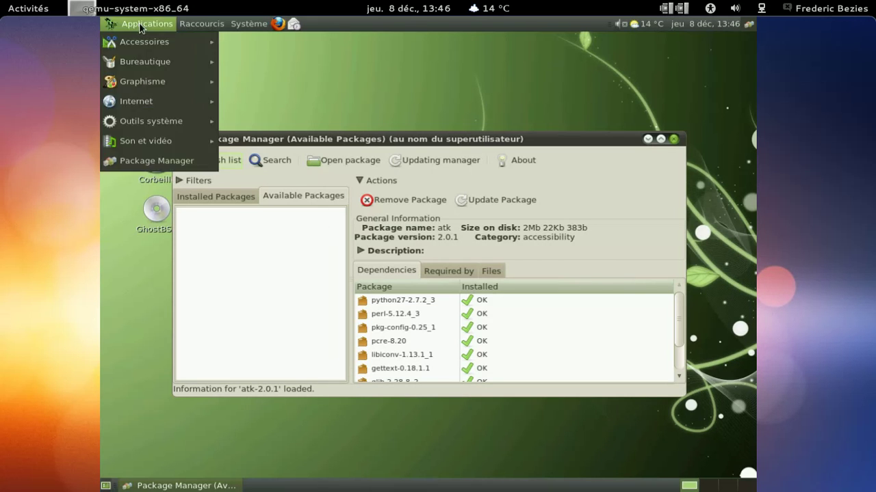
left_click(301, 108)
left_click_drag(342, 238, 343, 318)
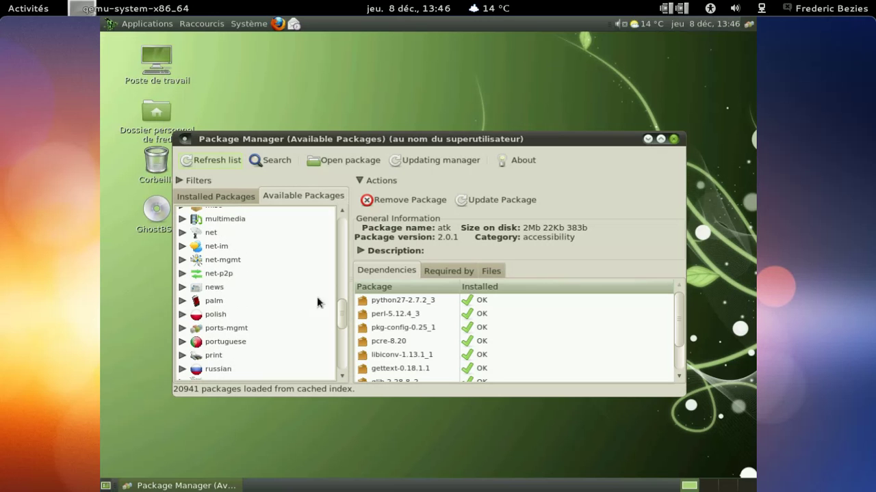
left_click(182, 219)
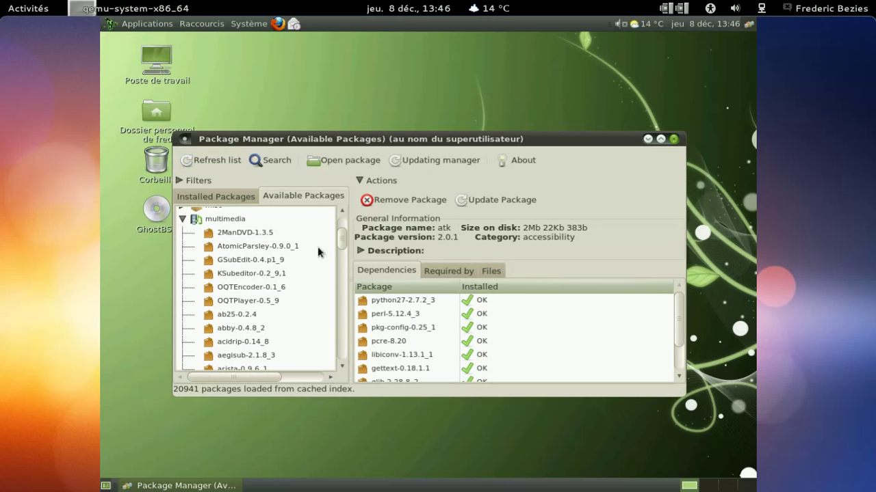
left_click_drag(341, 240, 343, 335)
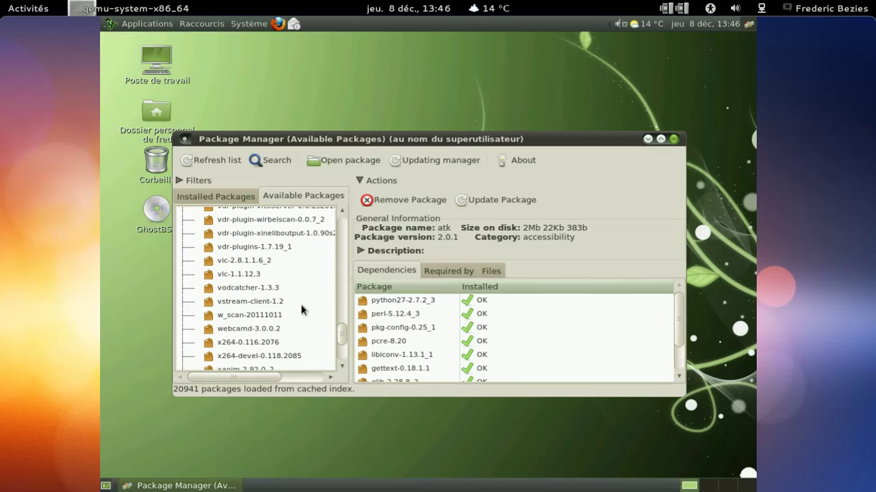
left_click(301, 273)
left_click(398, 198)
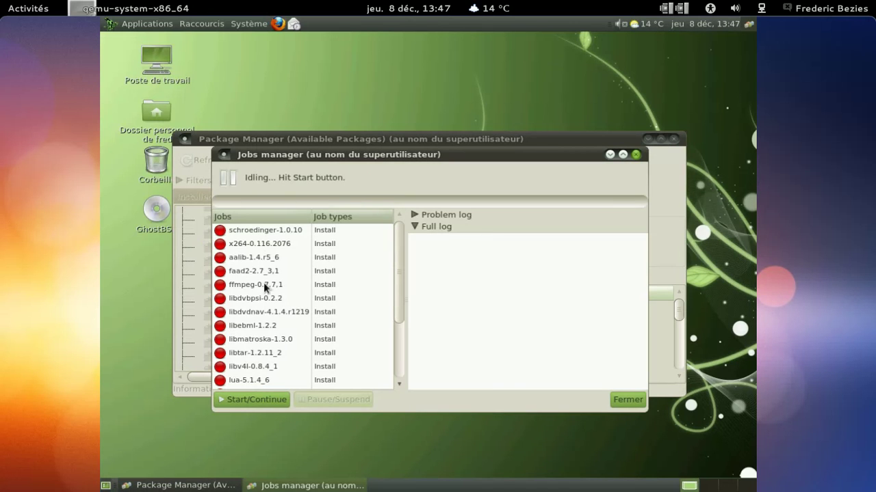
Step: Start the queued jobs so schroedinger and x264 install and aalib begins fetching
left_click(264, 397)
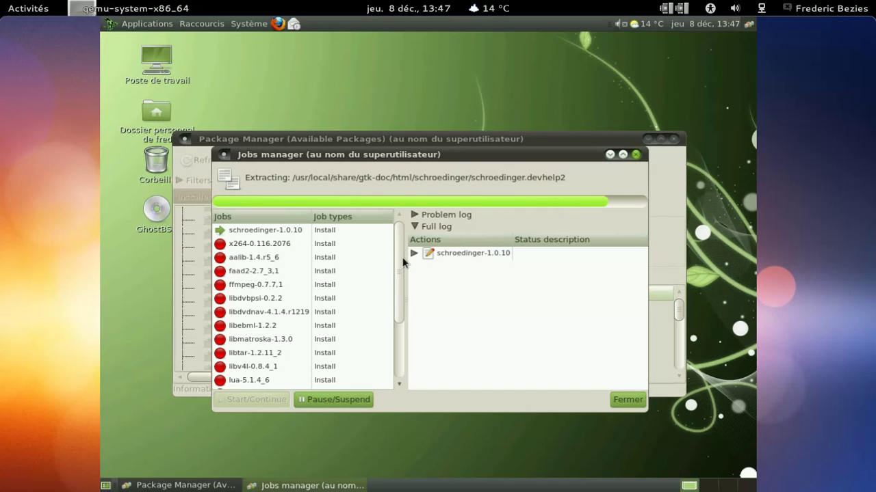
left_click_drag(398, 250, 398, 248)
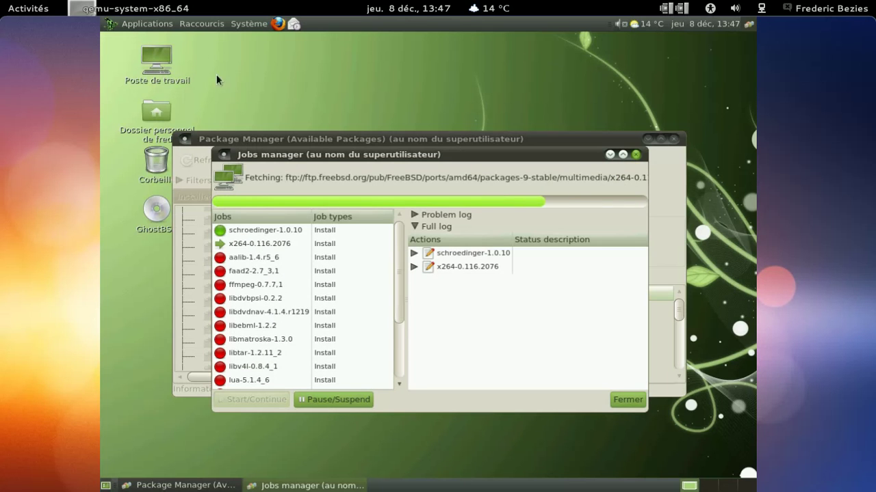
left_click(146, 23)
mouse_move(168, 117)
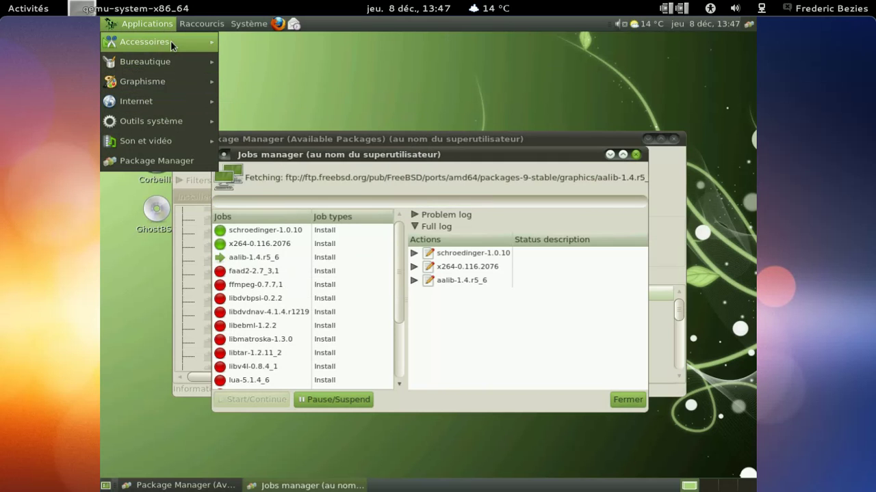
mouse_move(174, 41)
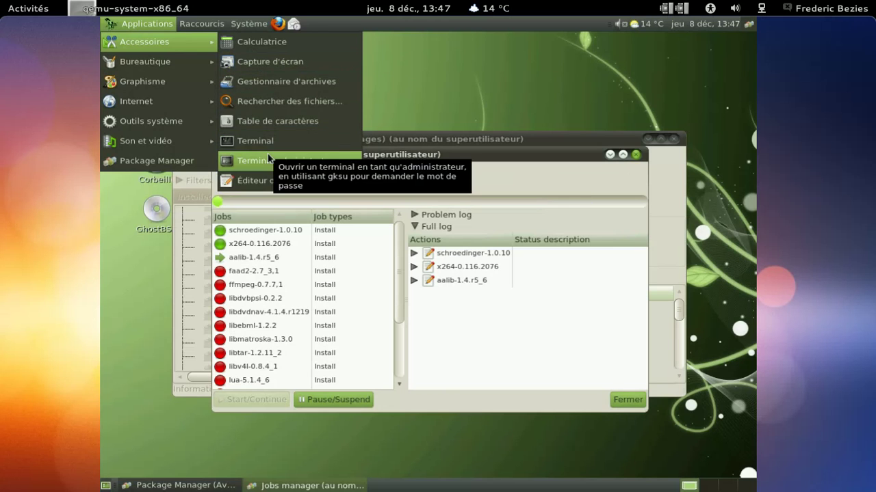
Step: Launch gedit and type 'Etrange ce plantage.' followed by a draft 'Peut-'
left_click(271, 180)
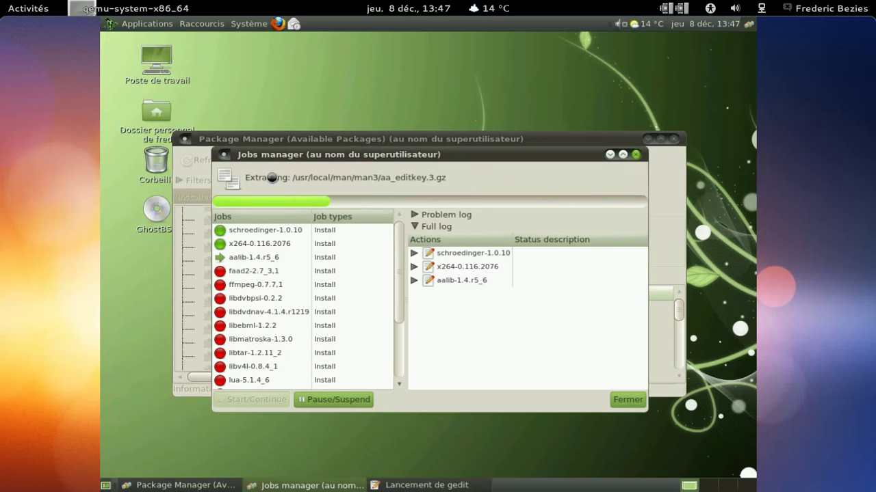
type("Etrange ce plantage. Peut-çpet")
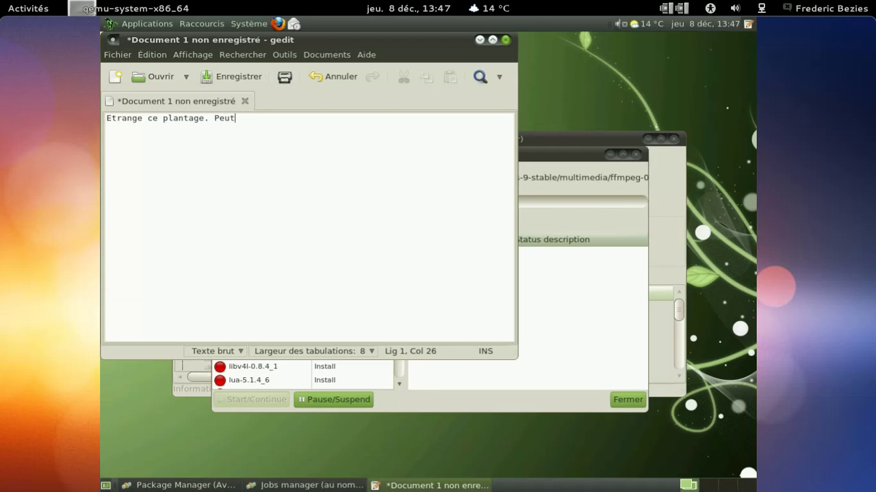
key("BackSpace")
key("BackSpace")
key("BackSpace")
key("BackSpace")
type("[et")
key("BackSpace")
key("BackSpace")
key("BackSpace")
Step: Raise the system sound volume to maximum
left_click(618, 24)
left_click(621, 24)
left_click(623, 25)
left_click_drag(621, 106, 623, 32)
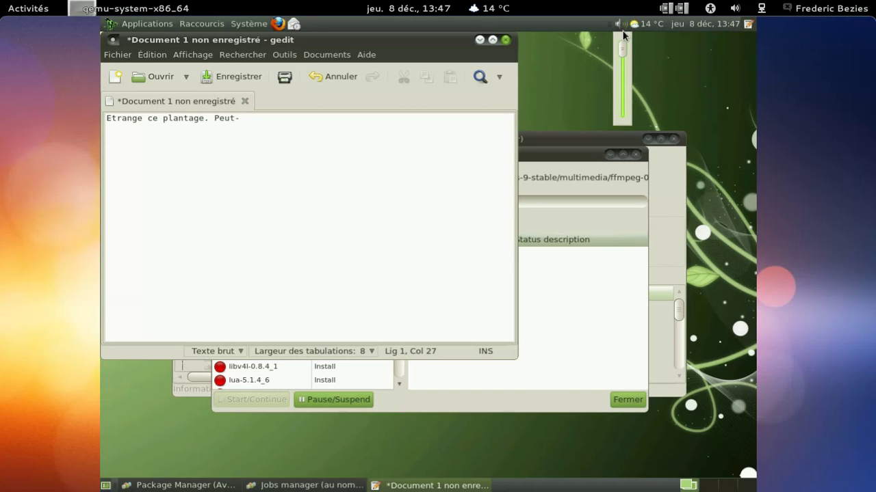
Step: Replace 'Peut-' with 'Un bug avec le greffon flash ?! Ou simplement allergique à Diaspora* ?' and select all
left_click(439, 141)
key("BackSpace")
key("BackSpace")
key("BackSpace")
key("BackSpace")
key("BackSpace")
type("Un bug avec le greffon fl")
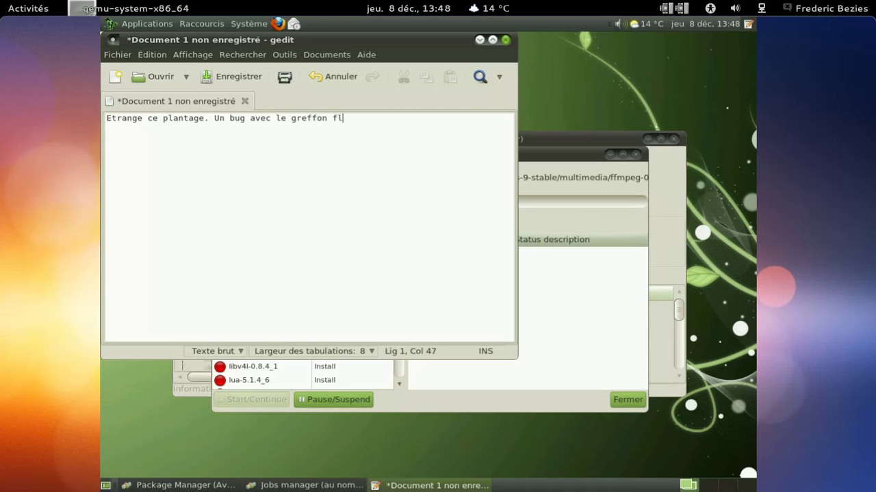
key("BackSpace")
key("BackSpace")
key("BackSpace")
type("sh qui")
key("BackSpace")
key("BackSpace")
key("BackSpace")
key("BackSpace")
key("BackSpace")
key("BackSpace")
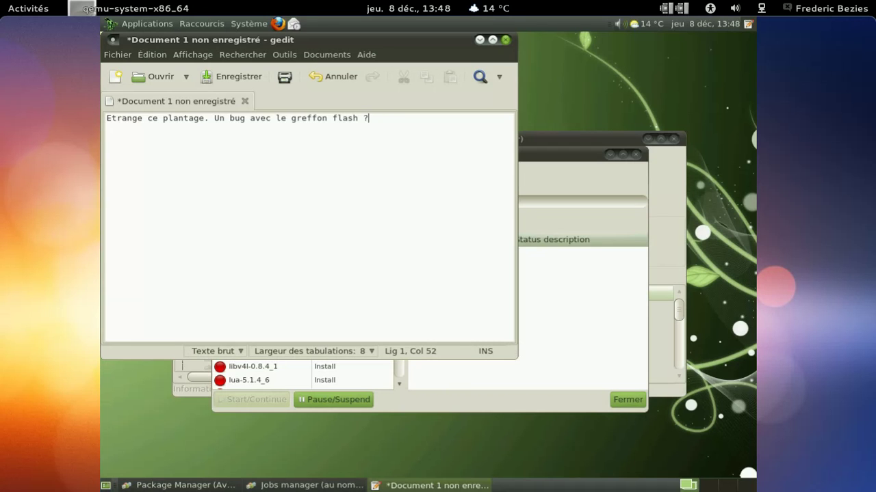
type("?! Ou simplement allergique à Dpa")
key("BackSpace")
key("BackSpace")
type("ja")
key("BackSpace")
key("BackSpace")
type("iap")
type("pora")
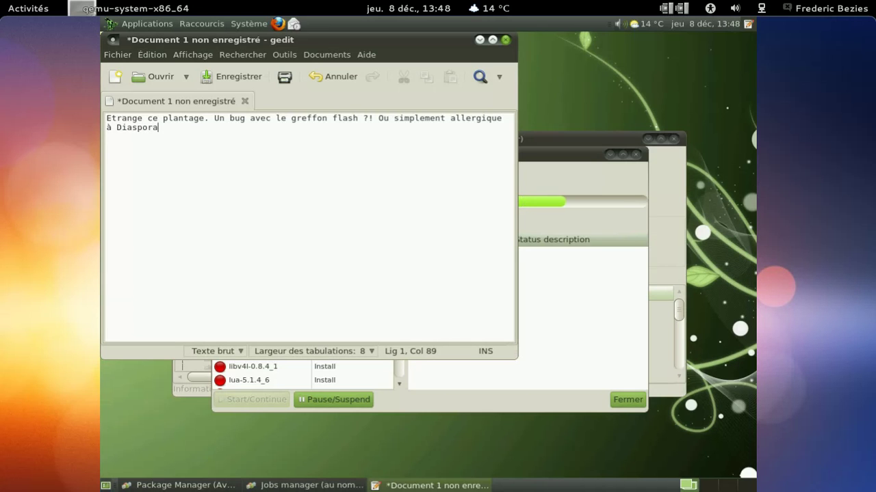
type("* ?")
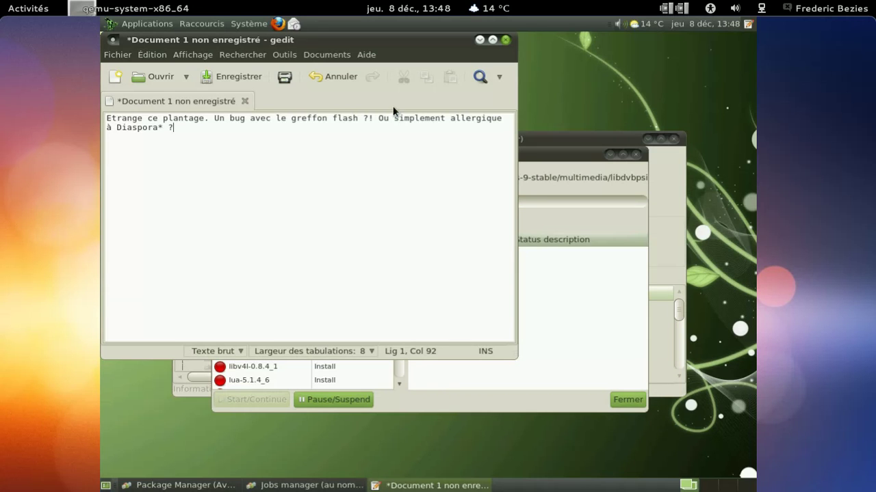
key("ctrl+a")
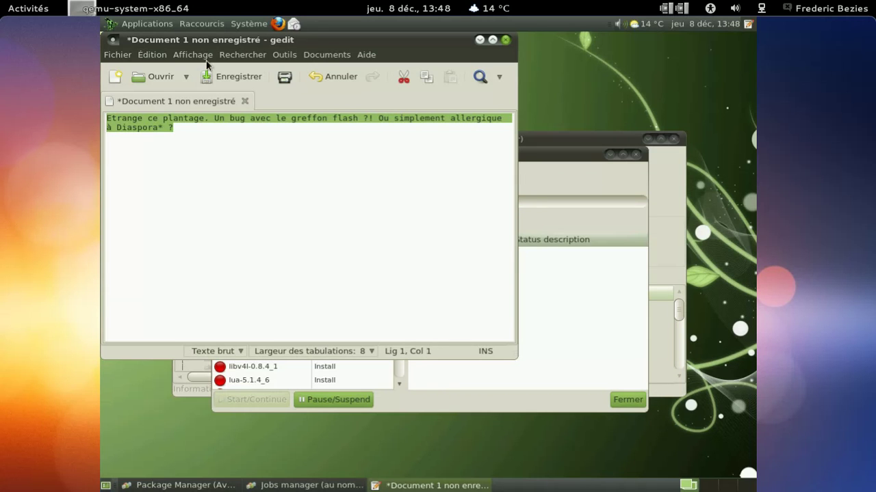
Step: In gedit Preferences' font and colour settings, turn off the system fixed-width font
left_click(206, 59)
left_click(206, 59)
left_click(193, 55)
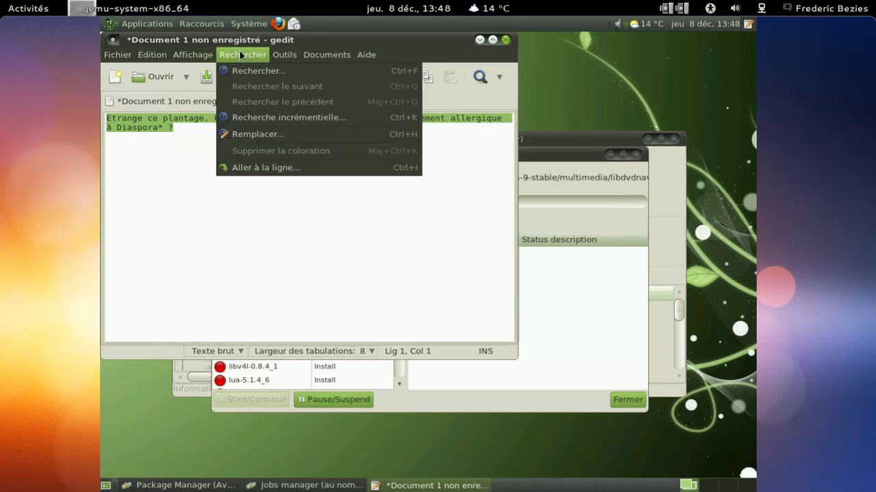
mouse_move(158, 56)
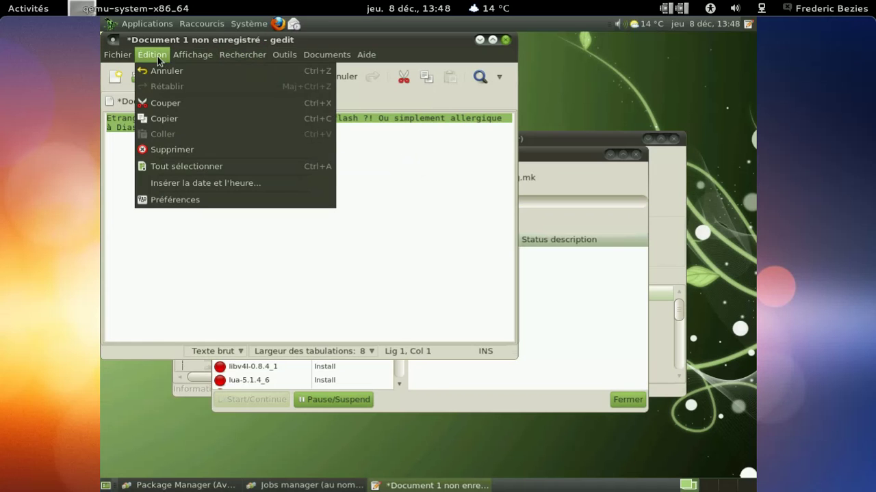
left_click(188, 197)
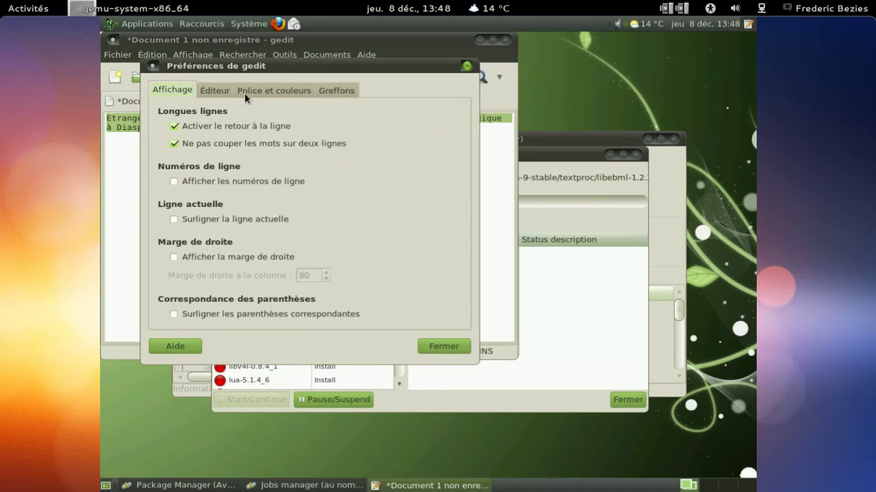
left_click(248, 91)
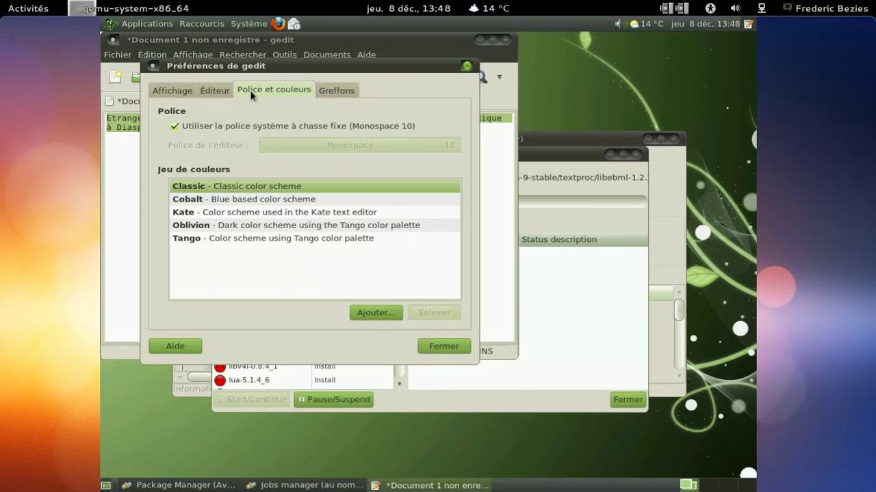
left_click(242, 127)
Step: Set the editor font to Monospace 22, close Preferences, and close the document
left_click(351, 145)
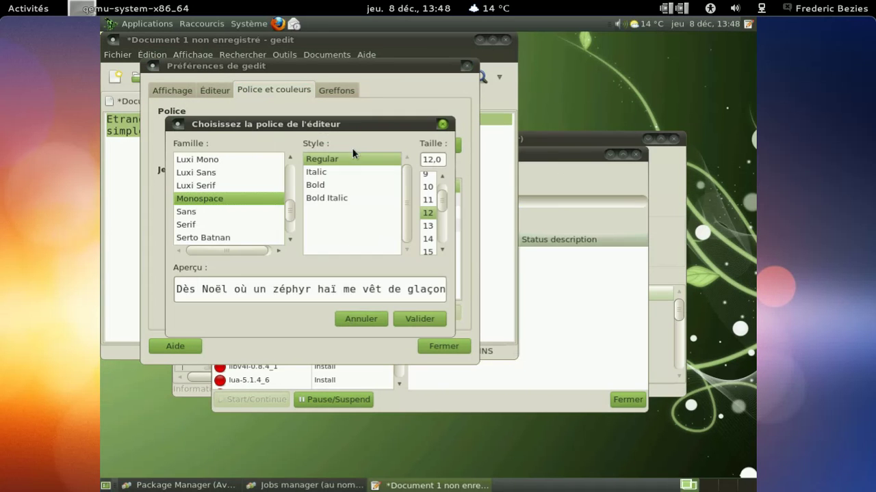
left_click(442, 249)
scroll(442, 250, "down", 3)
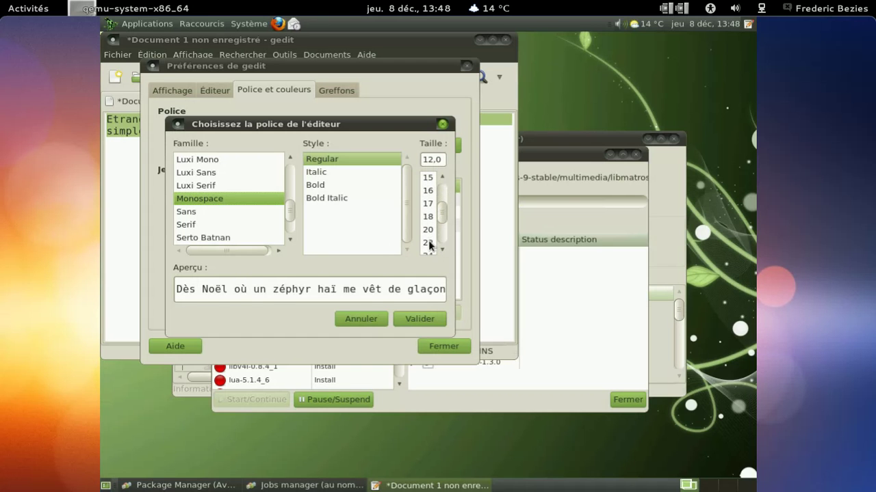
left_click(429, 243)
left_click(429, 321)
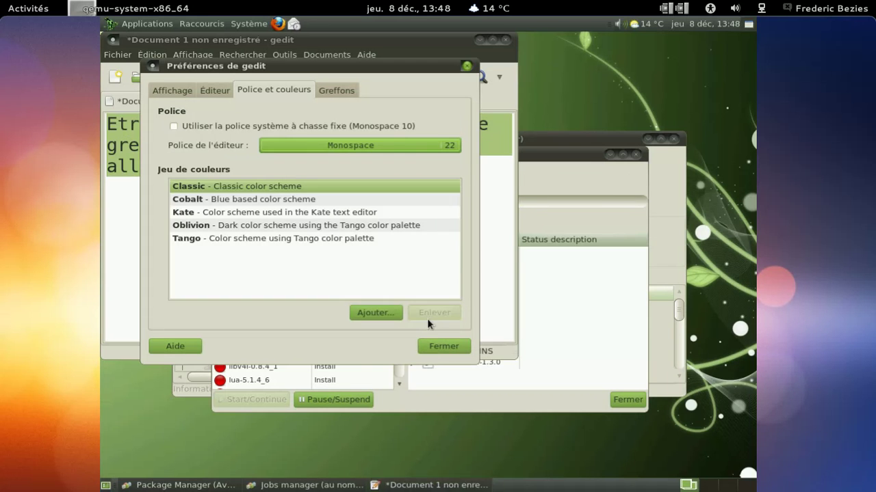
left_click(444, 347)
left_click(405, 252)
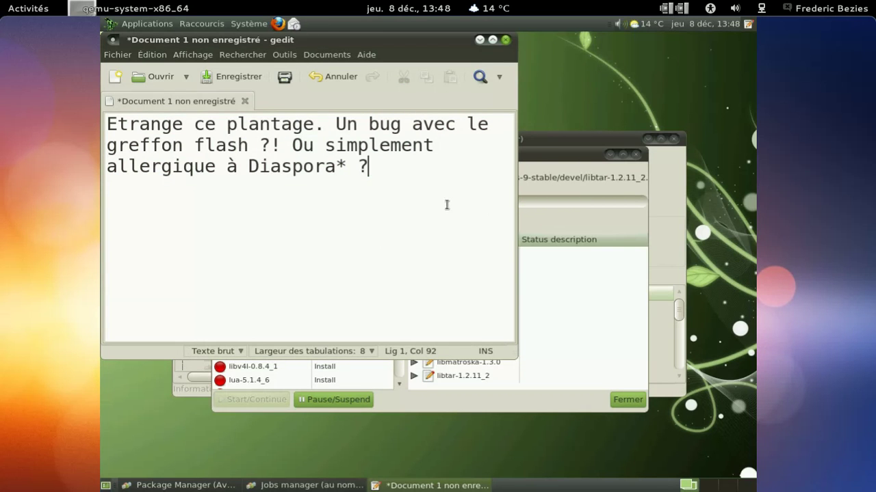
left_click(505, 40)
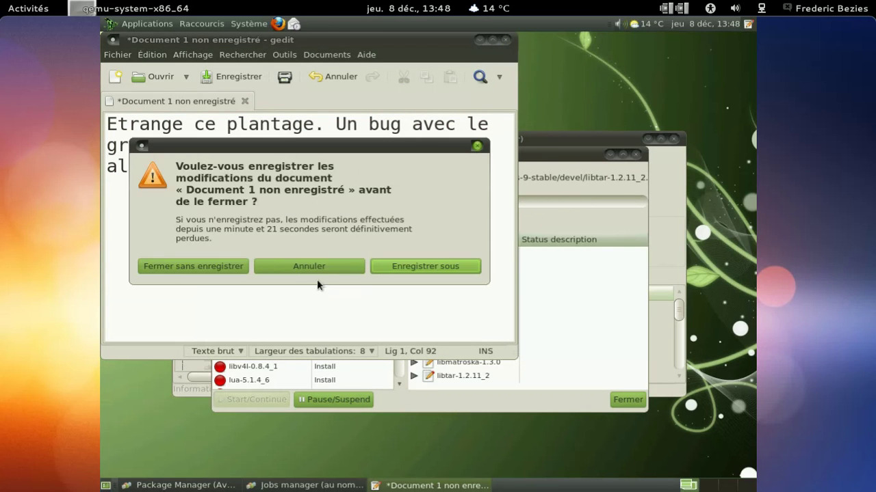
Step: Dismiss the prompt and let the queued installs through vlc-1.1.12,3 finish, reporting 108 problems
left_click(232, 267)
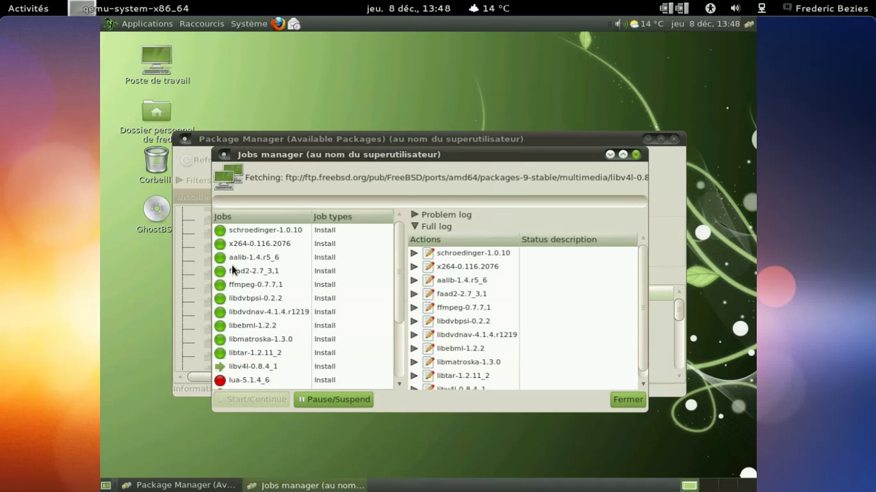
left_click_drag(403, 267, 398, 316)
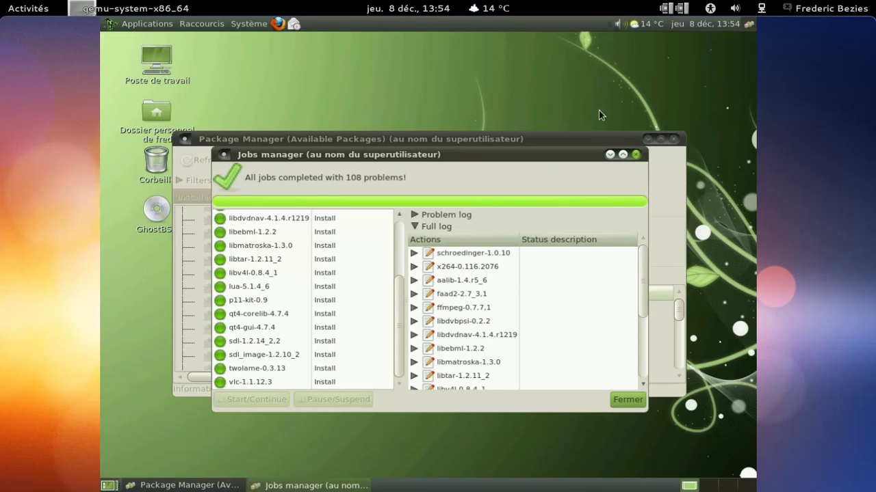
Step: Close the jobs window, Package Manager and permissions notice, then show the Applications menu
left_click(636, 156)
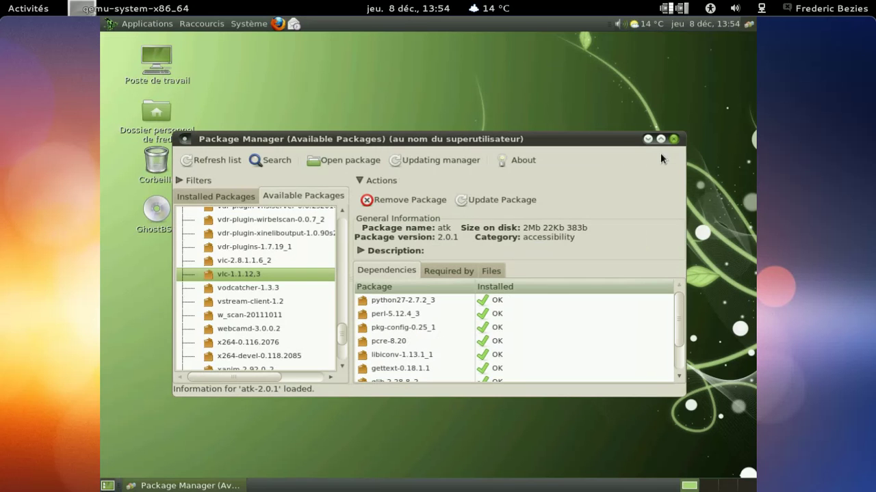
left_click(674, 140)
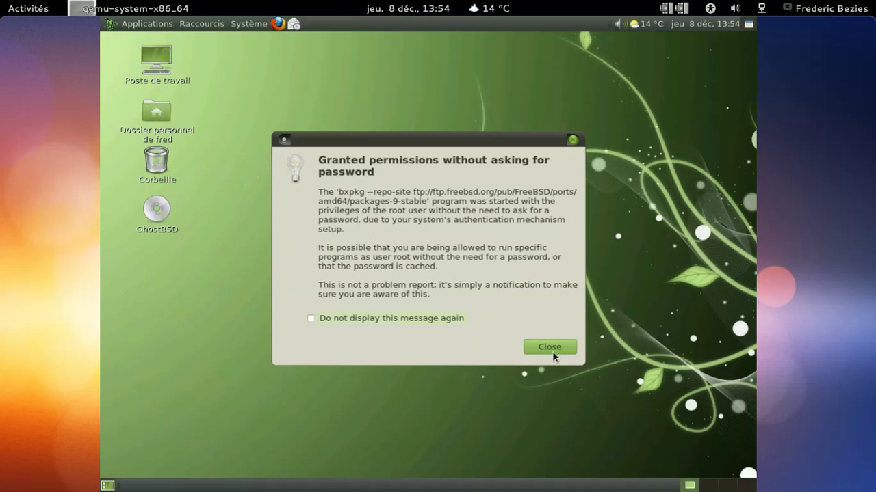
left_click(551, 349)
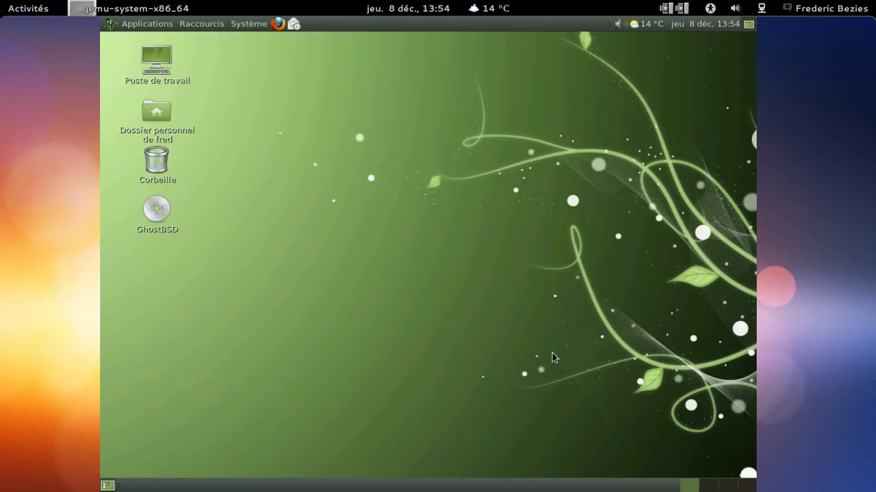
left_click(147, 24)
Step: Log out through Système > Fermer la session… and confirm ending the session
mouse_move(168, 140)
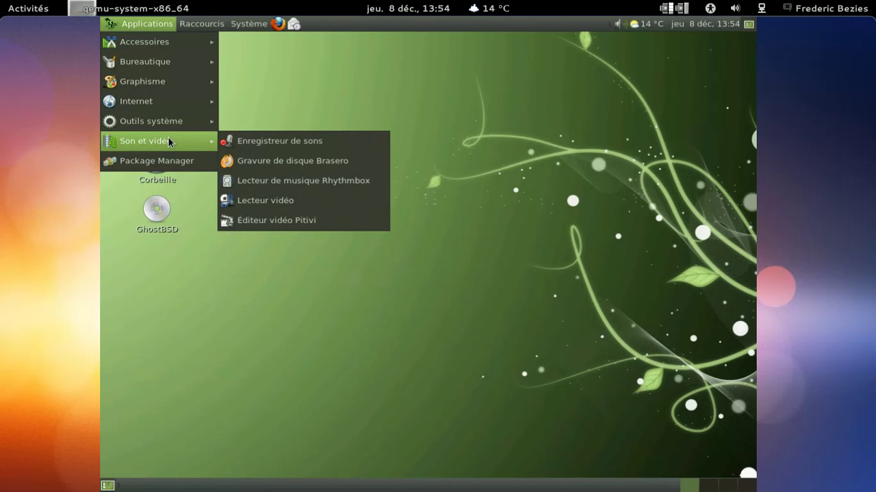
left_click(277, 106)
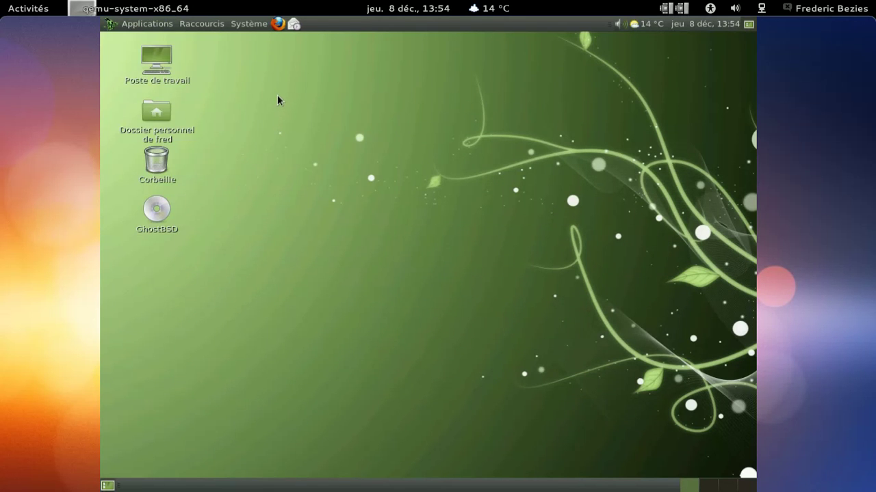
left_click(248, 24)
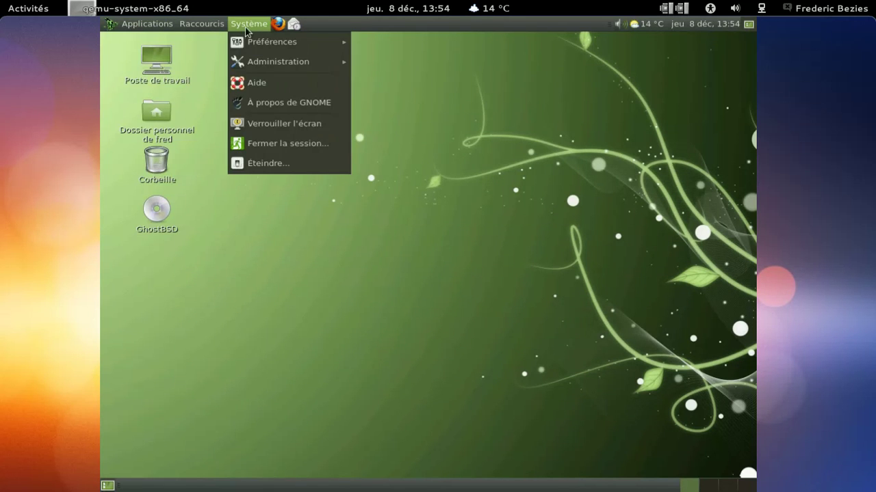
left_click(267, 139)
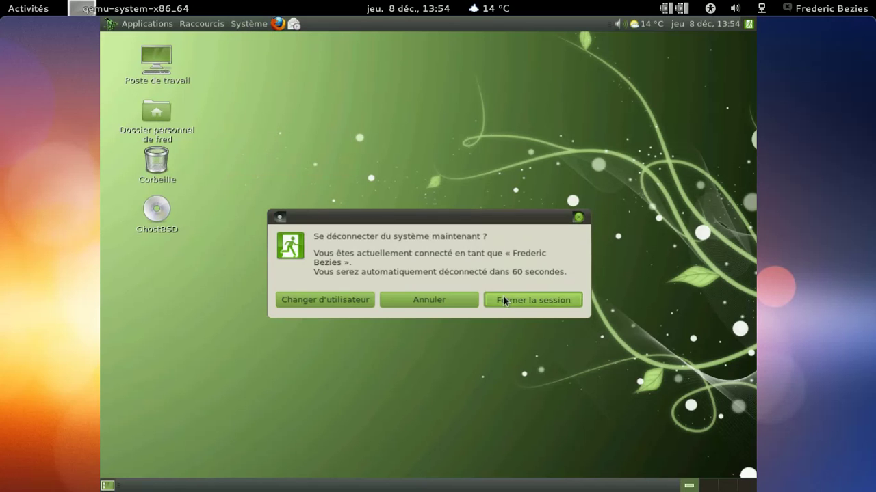
left_click(502, 299)
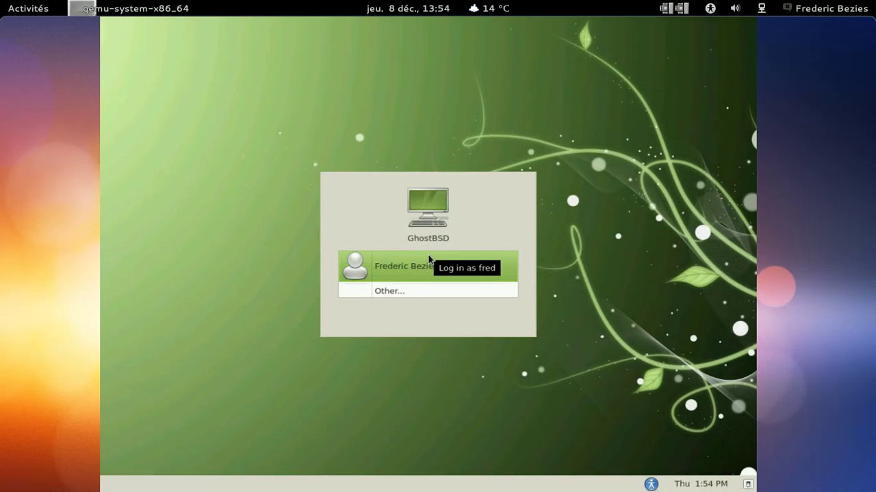
Step: Log back in by selecting the user account and entering its password
left_click(429, 258)
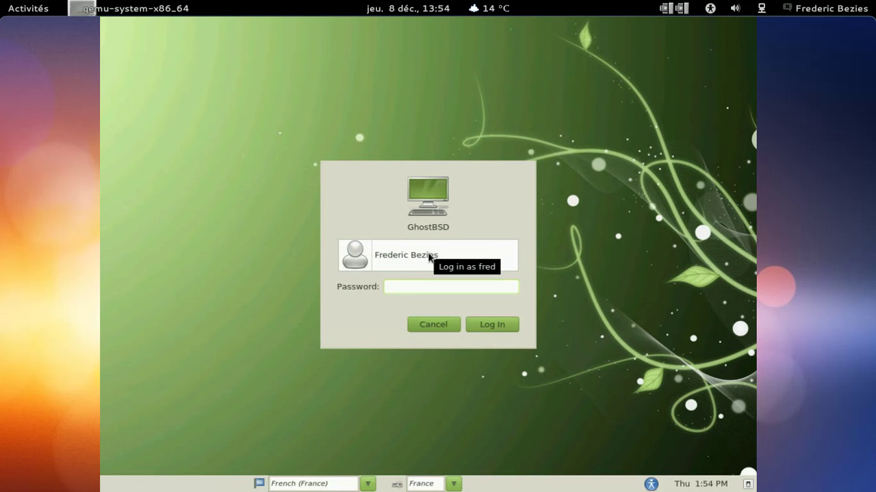
type("********")
key("Return")
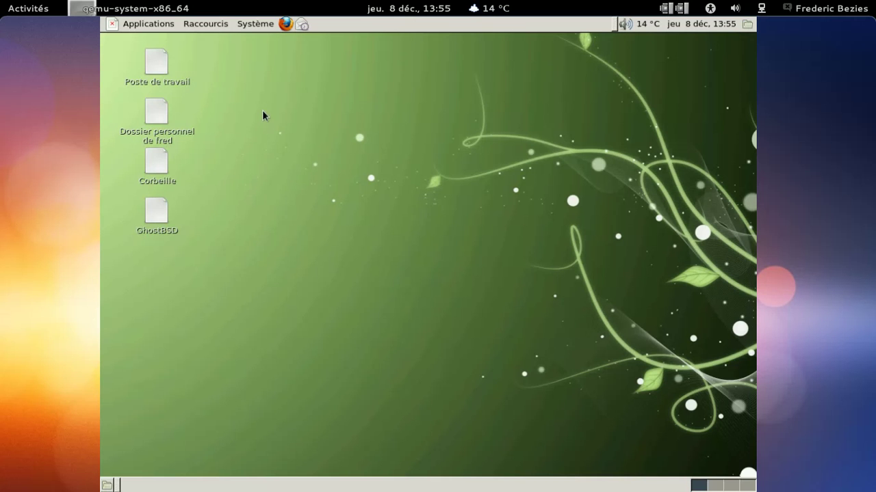
Step: Glance at the Applications menu, then log out again via Système > Fermer la session…
left_click(163, 26)
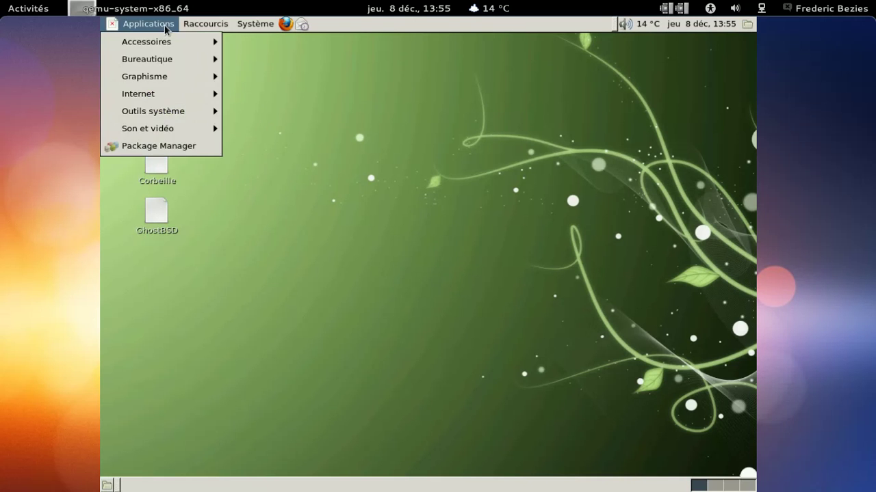
mouse_move(266, 26)
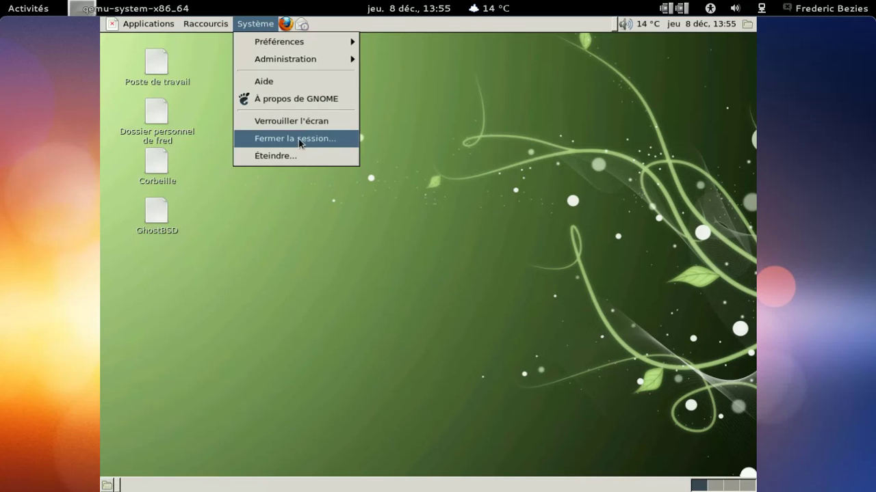
mouse_move(149, 23)
mouse_move(183, 128)
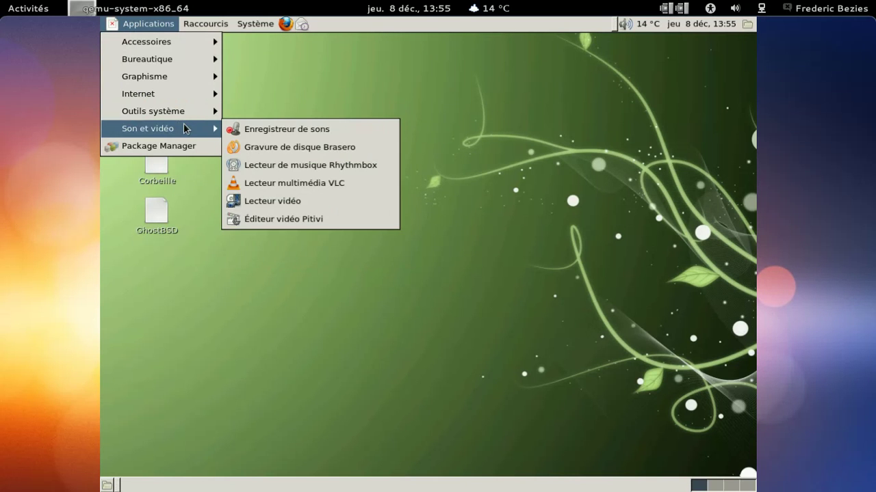
left_click(318, 83)
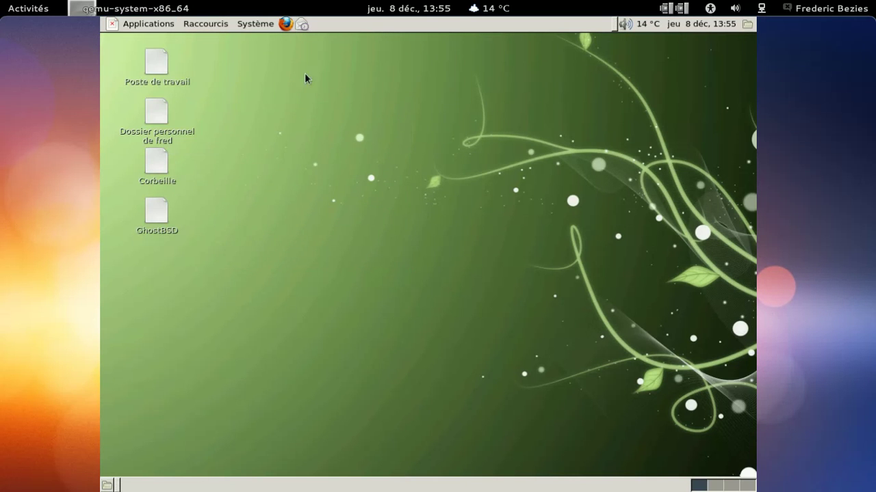
left_click(256, 25)
left_click(280, 137)
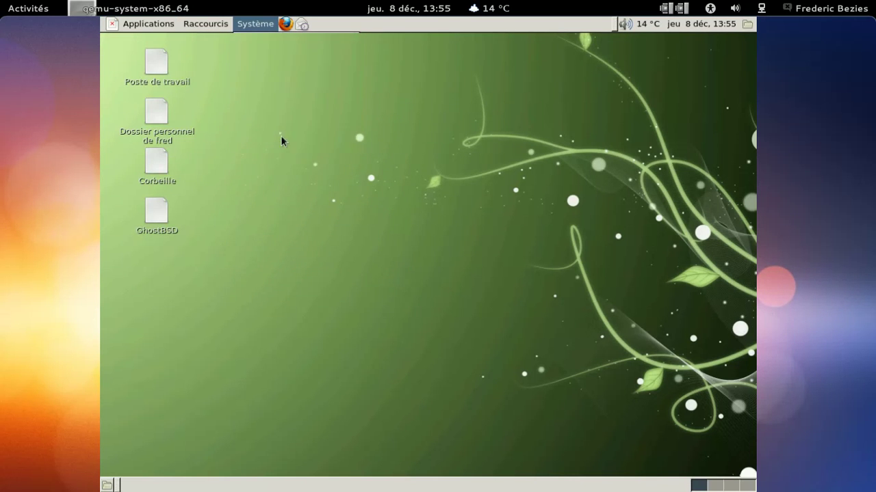
left_click(502, 307)
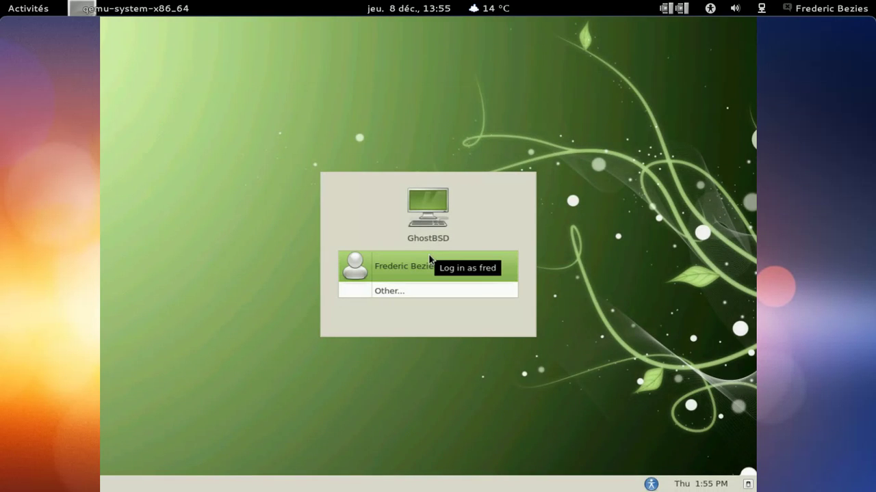
Step: Log in again as the same user with the account password
left_click(430, 260)
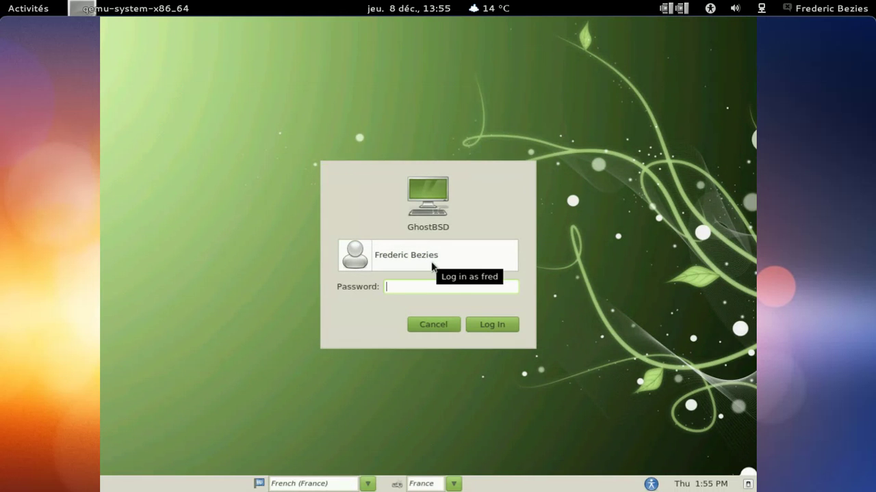
type("********")
key("Return")
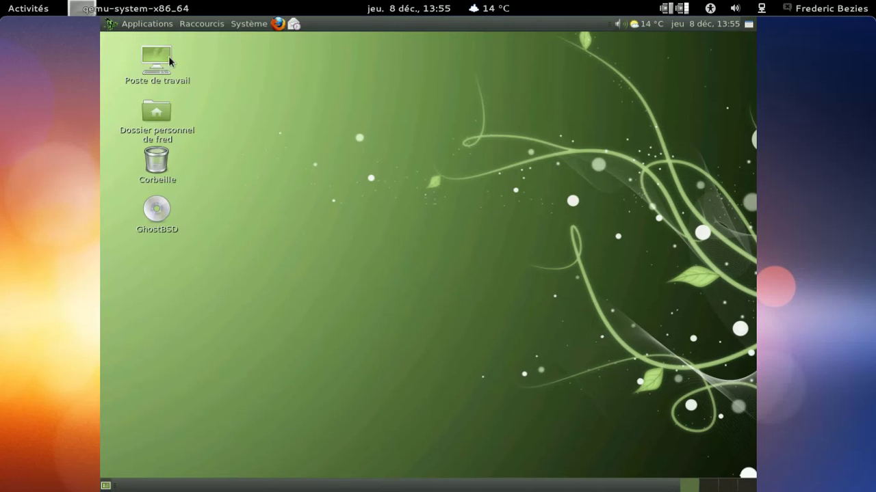
Step: Launch Lecteur multimédia VLC from Son et vidéo and accept its network privacy prompt
left_click(157, 26)
mouse_move(179, 142)
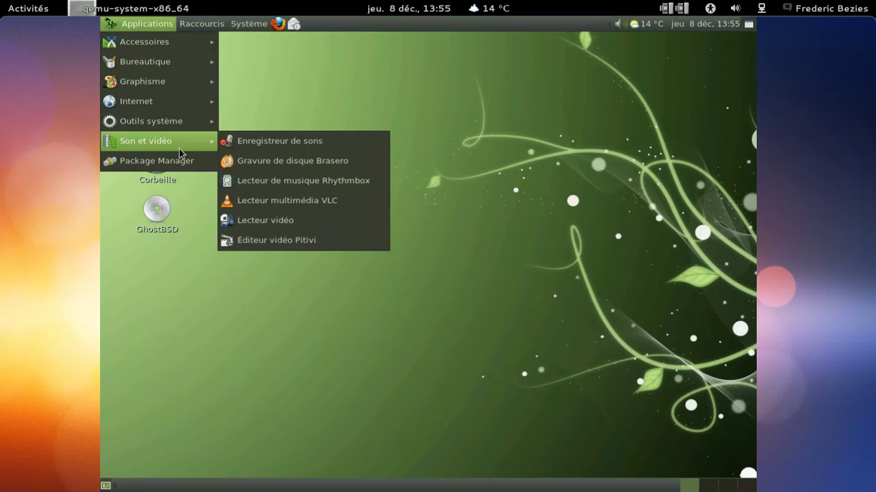
left_click(298, 201)
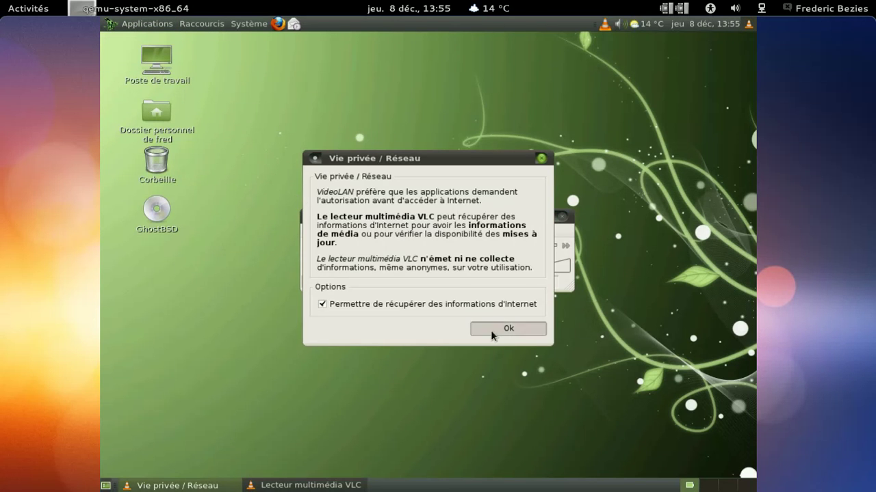
left_click(490, 330)
Step: View VLC 1.1.12's Aide > À propos information twice, then quit VLC
left_click(498, 233)
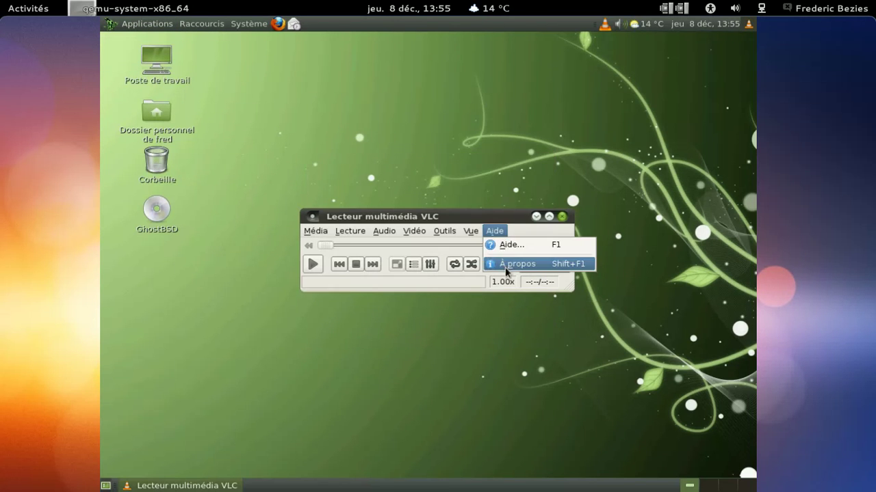
left_click(504, 264)
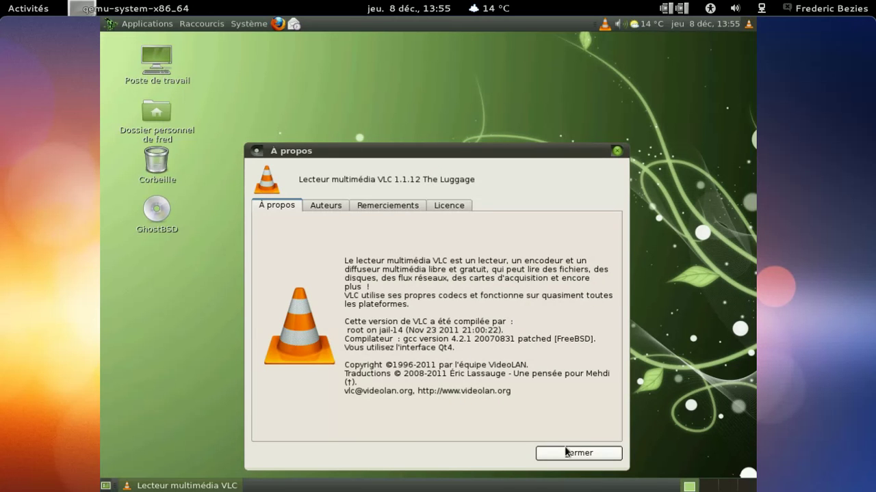
left_click(567, 453)
left_click(492, 231)
left_click(489, 265)
left_click(578, 455)
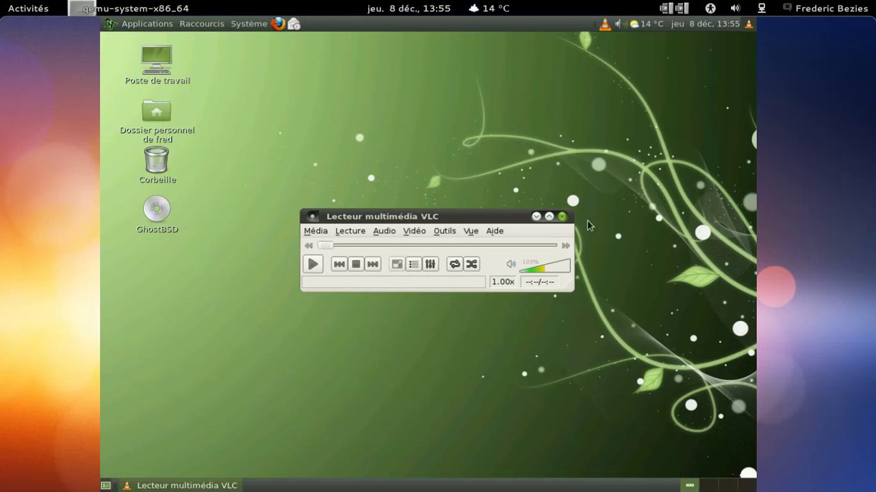
left_click(561, 216)
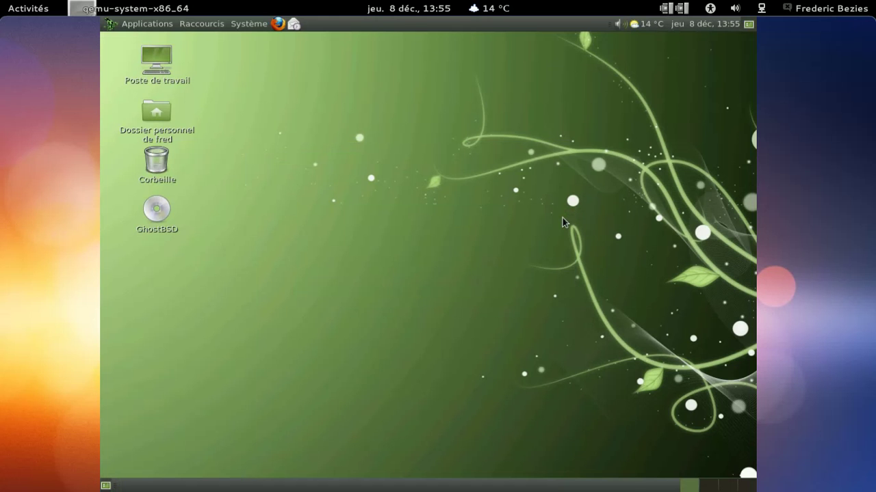
Step: Launch Firefox, replace the diasp.org tab with a new one, dismiss the warning and load Home
left_click(278, 25)
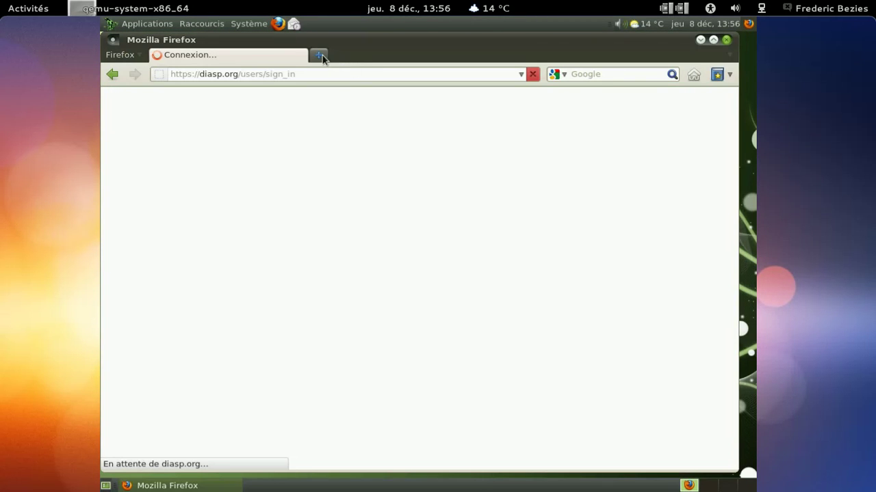
left_click(318, 54)
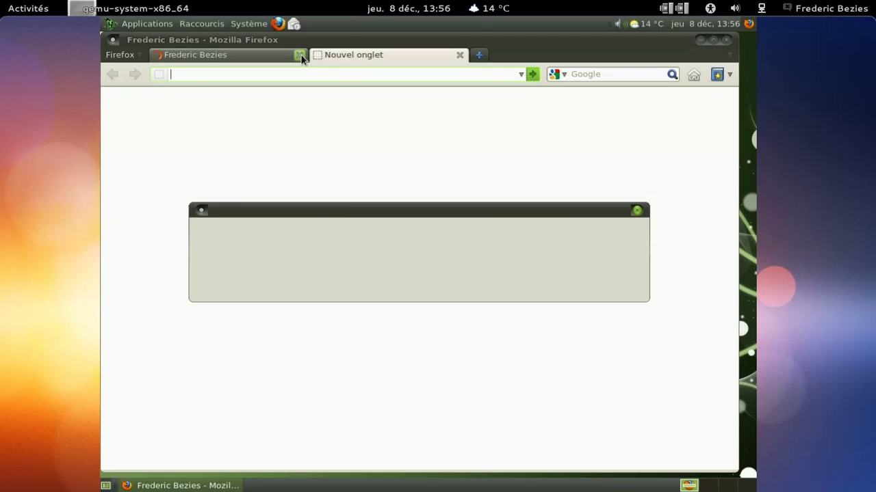
left_click(299, 55)
left_click(613, 282)
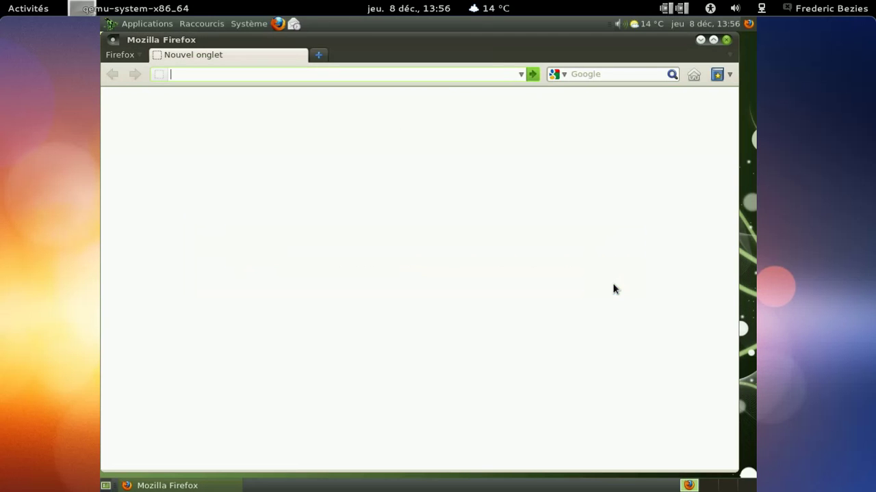
left_click(693, 75)
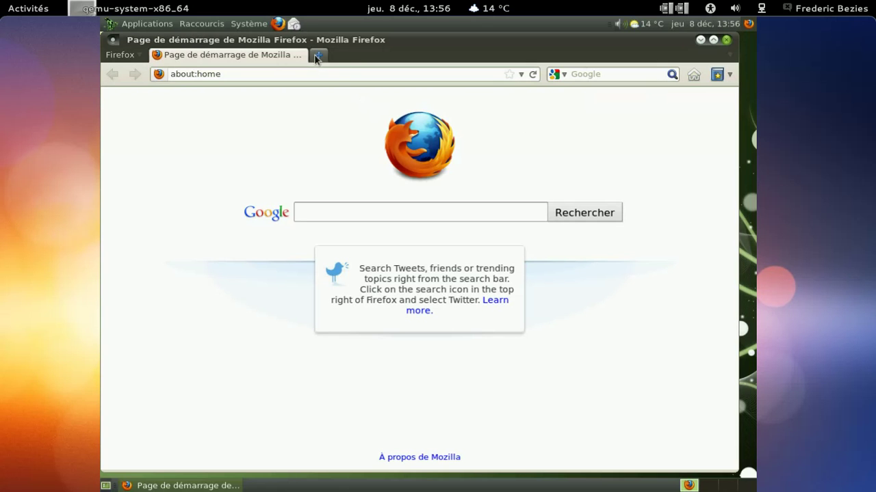
Step: Enter about:buildconfig in the address bar to show Firefox's build configuration
left_click(233, 74)
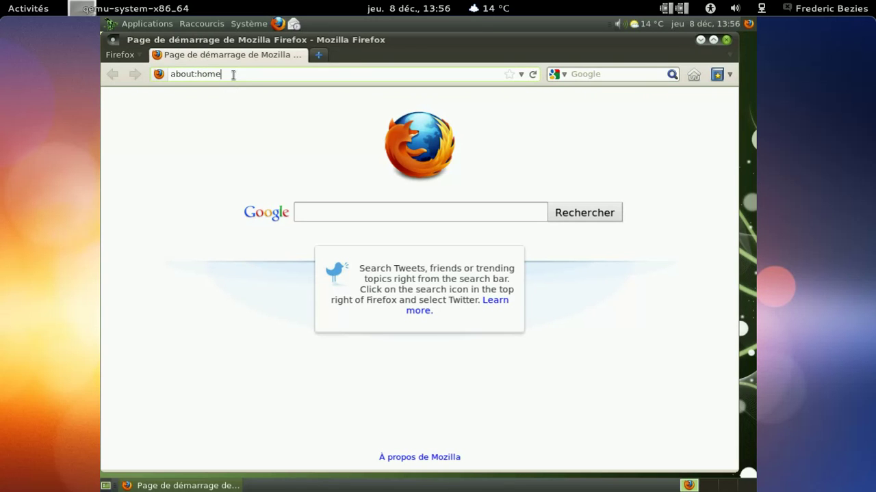
key("BackSpace")
key("BackSpace")
key("BackSpace")
key("BackSpace")
type("b")
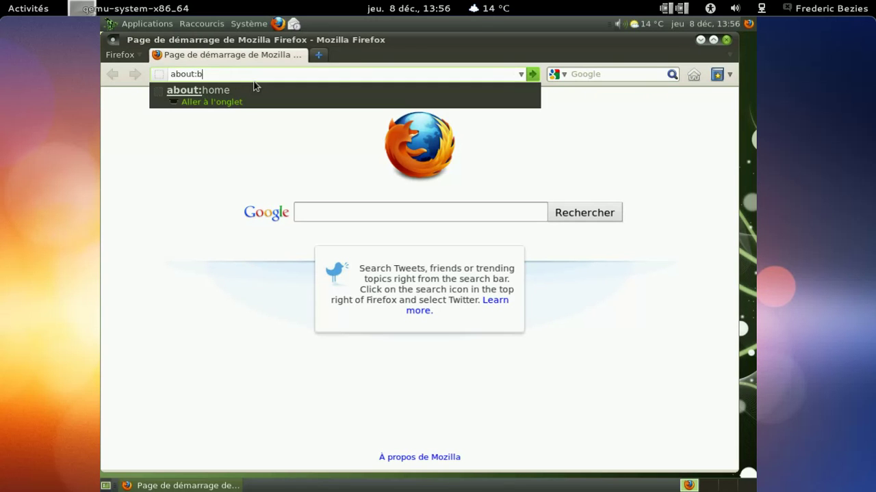
type("uildoncif")
key("BackSpace")
key("BackSpace")
key("BackSpace")
key("BackSpace")
key("BackSpace")
type("c")
type("ofni")
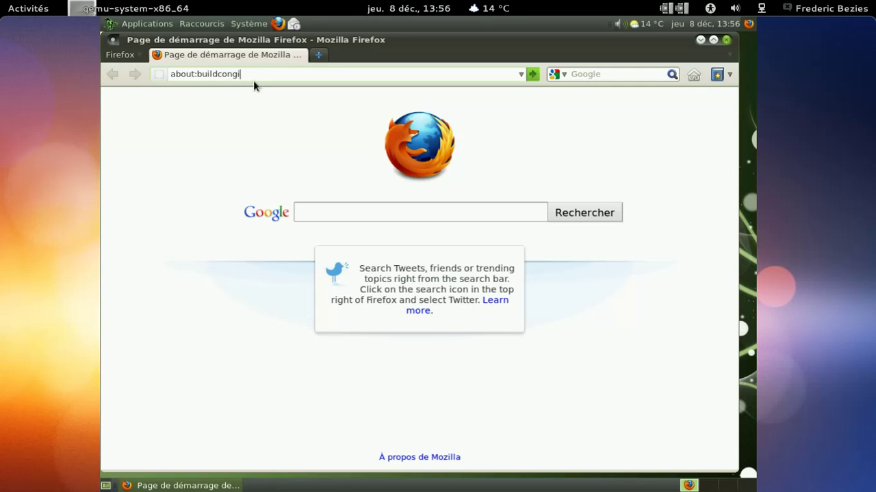
type("g")
key("Return")
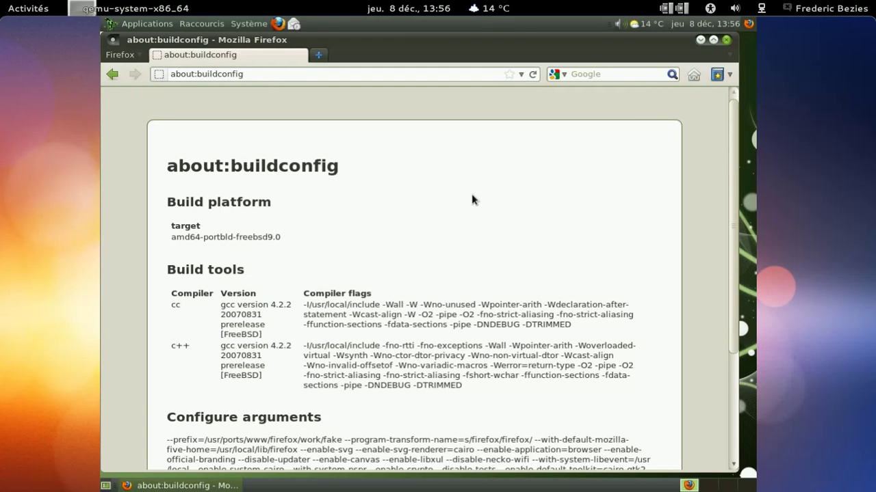
Step: Open about:plugins in a fresh tab, scroll through the plugin list, then close Firefox
left_click(319, 55)
left_click(300, 55)
type("about:bpl")
key("BackSpace")
key("BackSpace")
key("BackSpace")
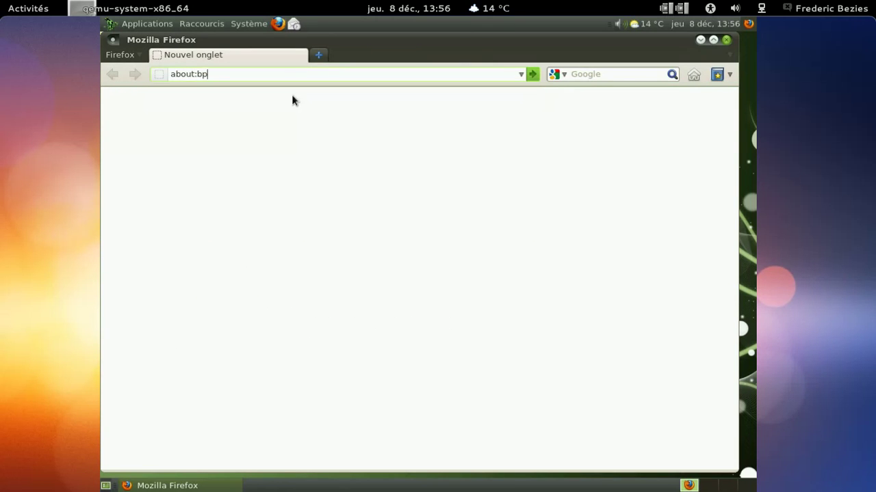
type("plugins")
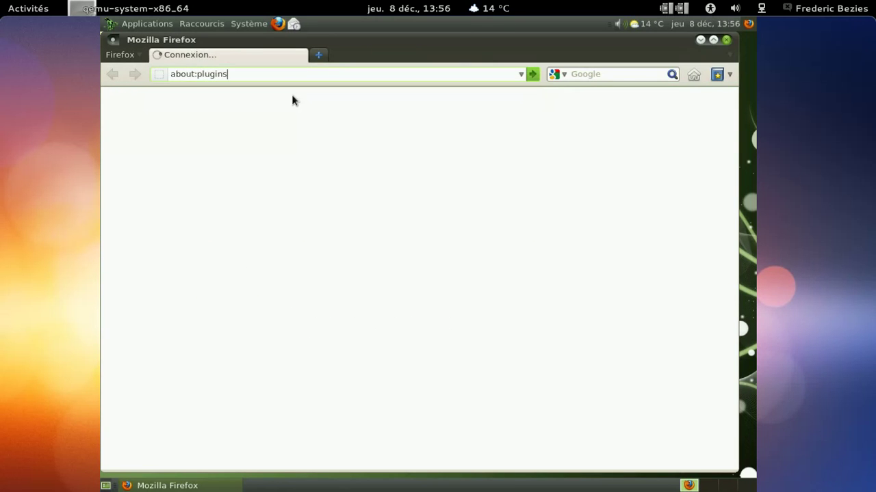
key("Return")
scroll(459, 279, "down", 5)
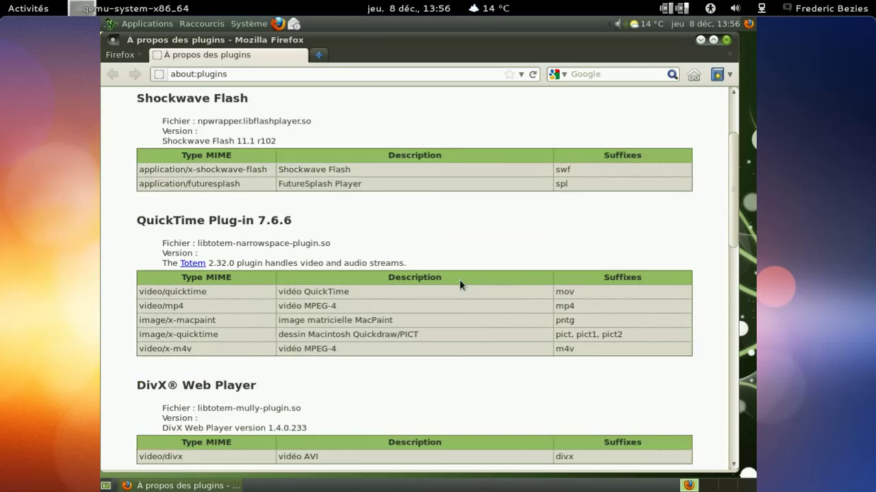
scroll(459, 280, "up", 4)
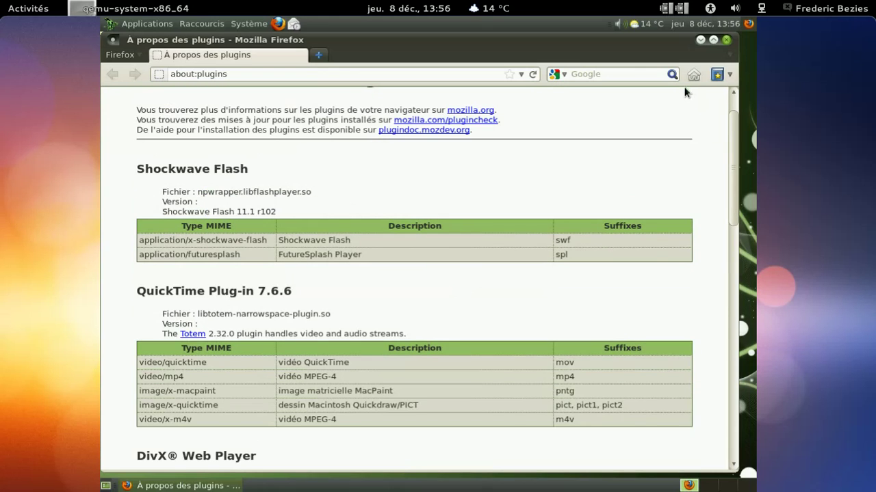
left_click(730, 40)
Step: Choose Système > Éteindre… to show the 60-second shutdown confirmation, then release VM input
left_click(246, 24)
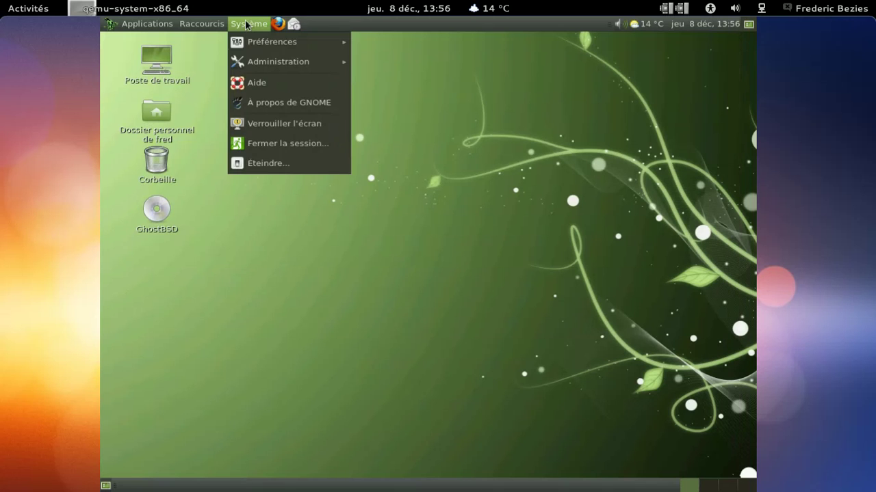
left_click(285, 158)
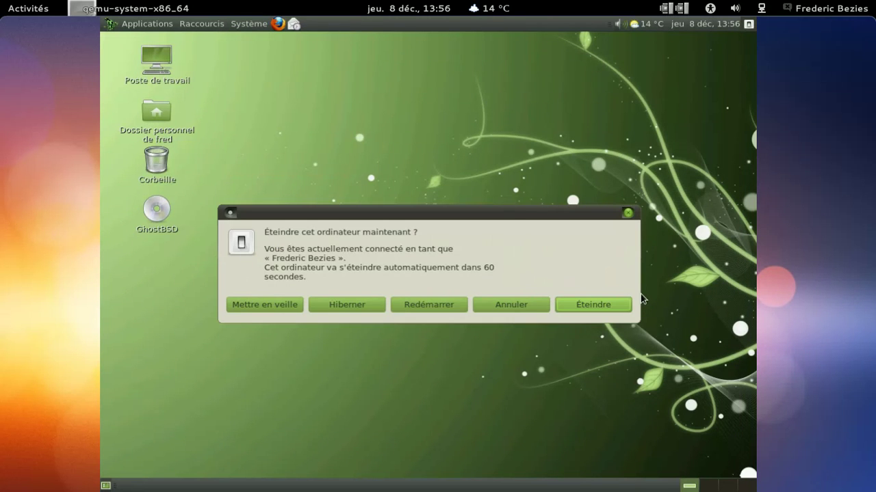
key("ctrl+alt")
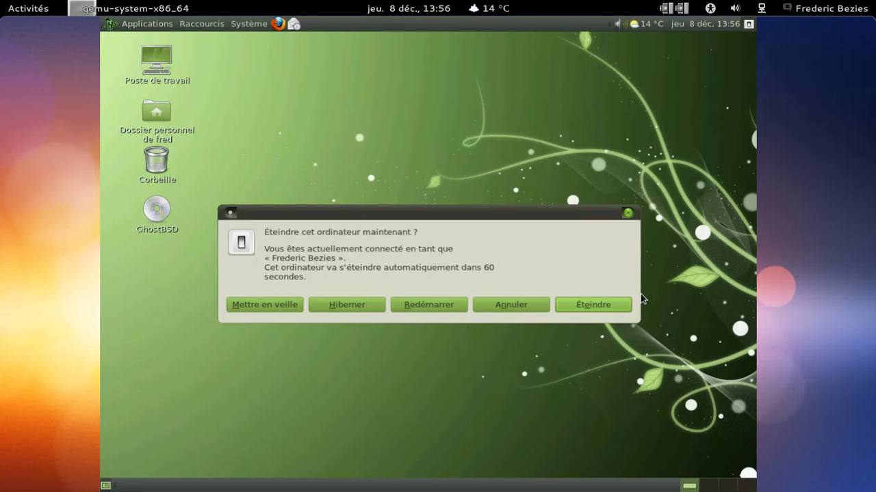